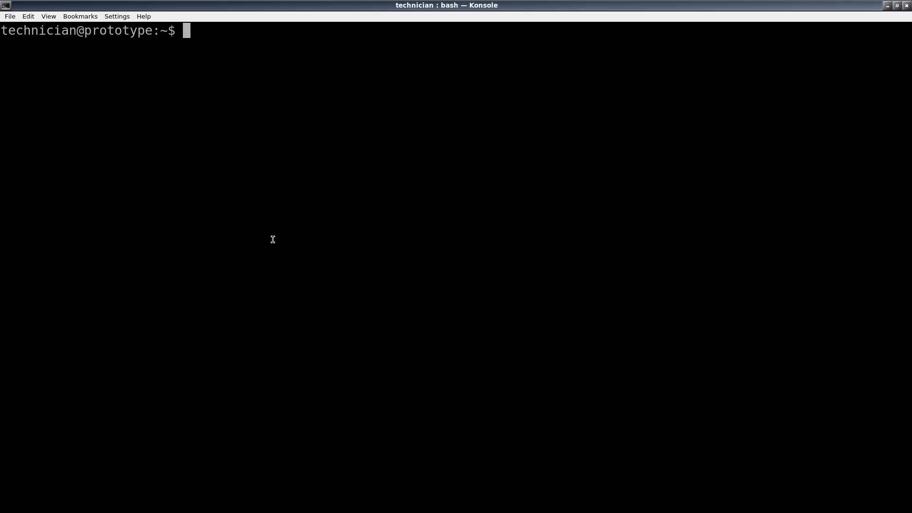
Launch FreeCAD from the terminal with the command LIBGL_DRI3_DISABLE=true freecad.
text(freecad)
key(Return)
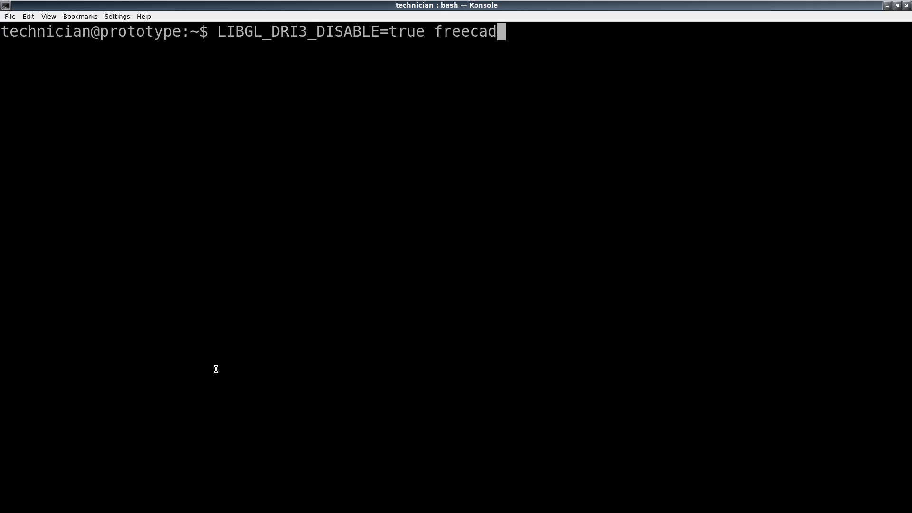
key(Return)
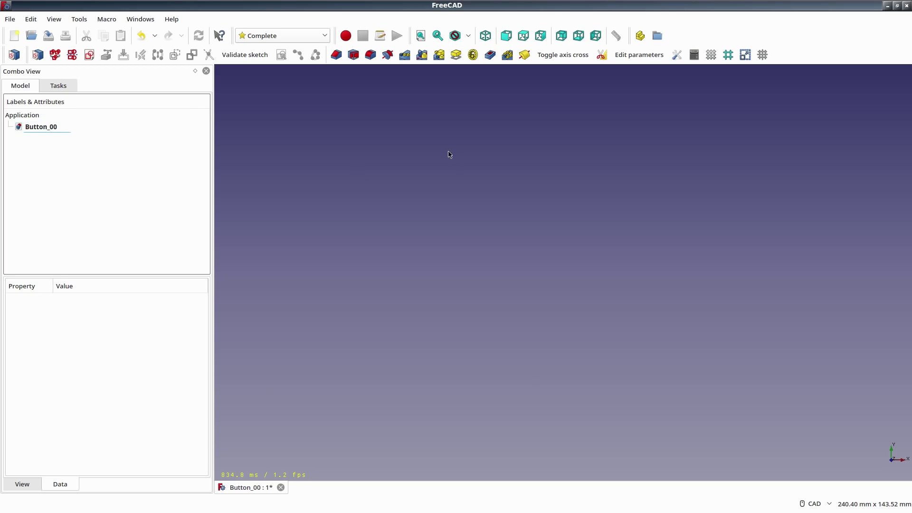
Create a sketch on the XY-Plane and draw a rectangle about 78.5 mm wide around the origin.
click(88, 56)
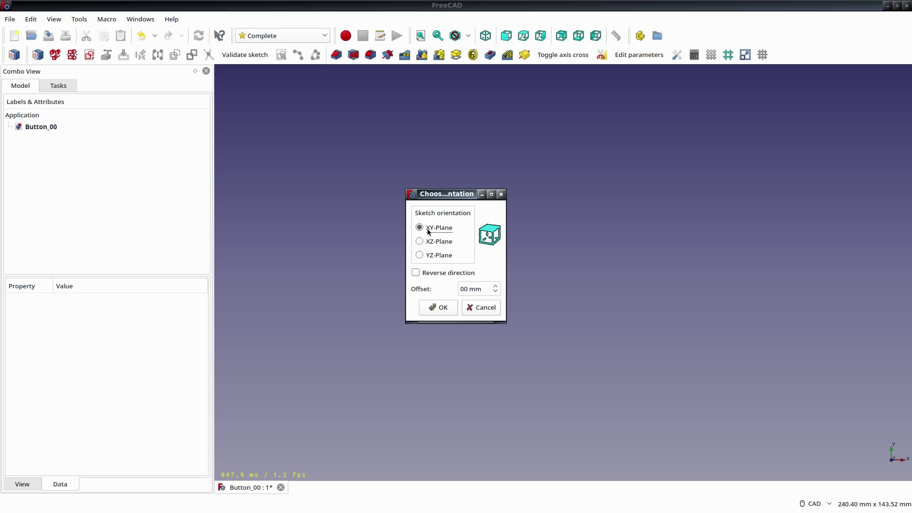
click(438, 307)
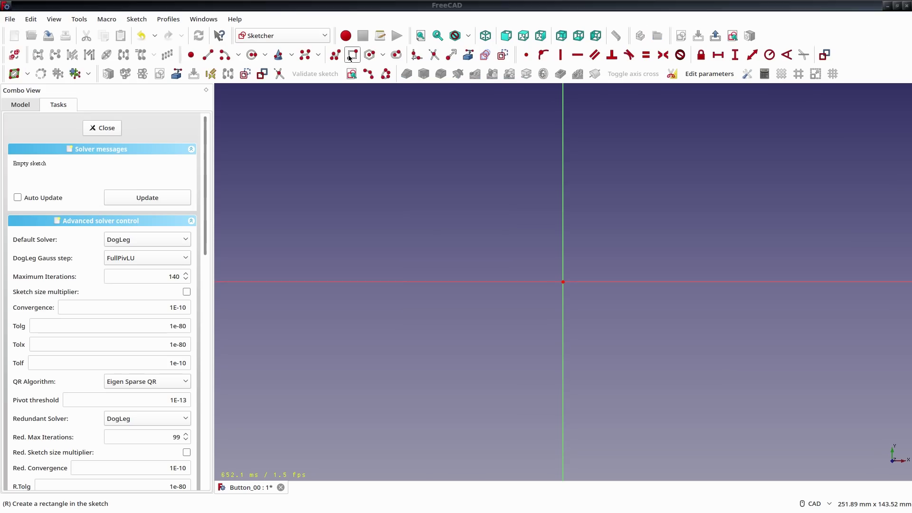
click(351, 56)
click(467, 241)
click(685, 358)
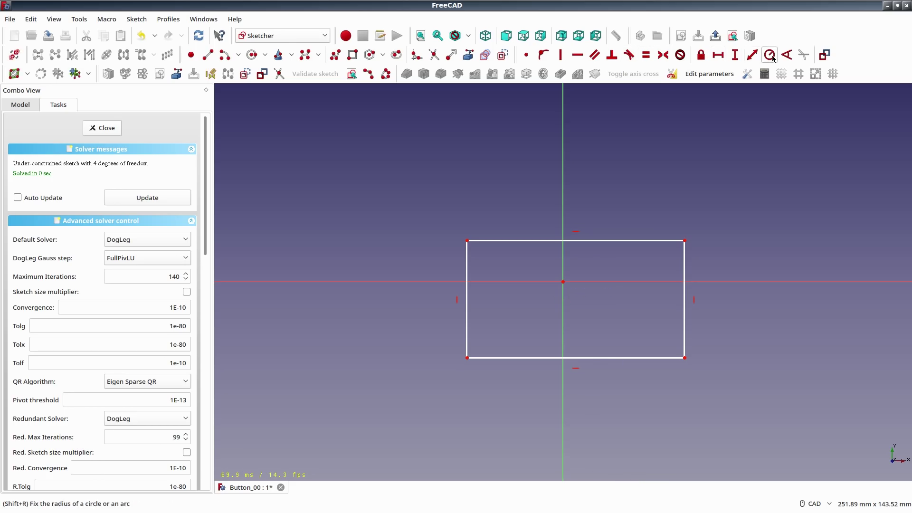
Constrain the rectangle's top edge to 16 mm and make it equal in length to the left edge.
click(735, 56)
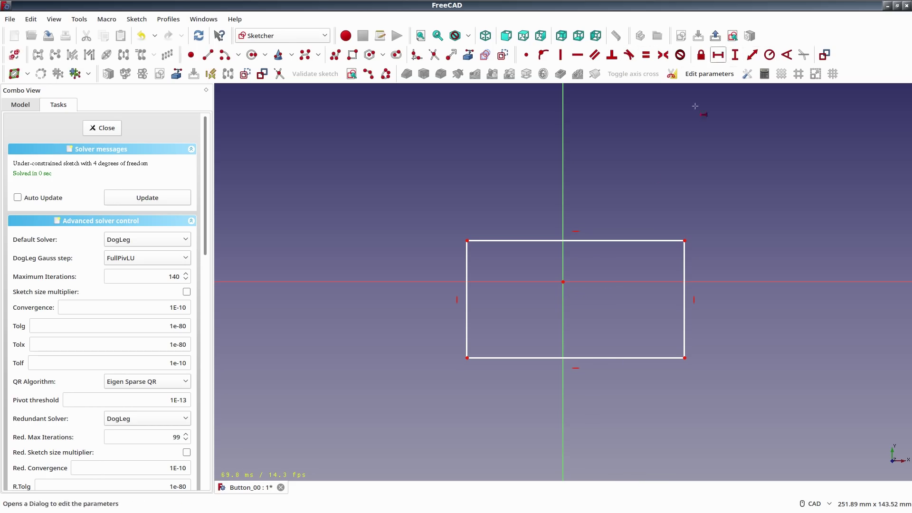
click(611, 242)
text(16)
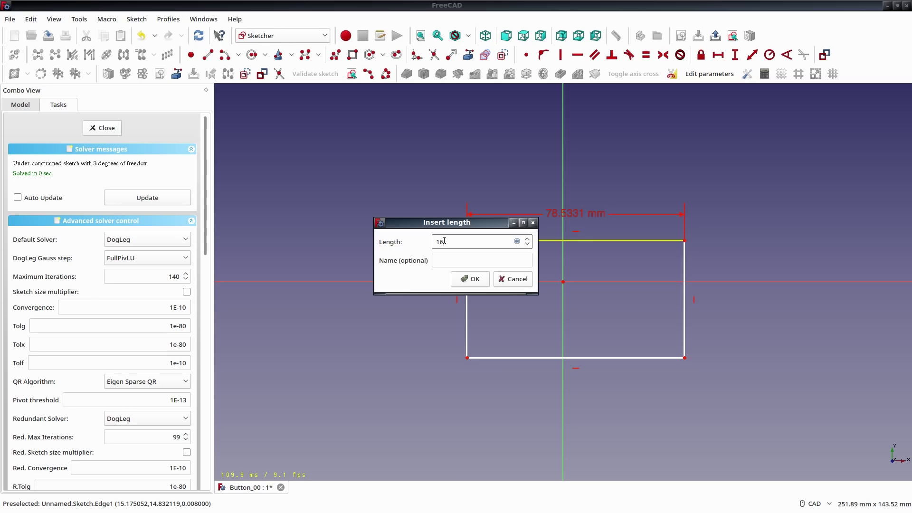
key(Return)
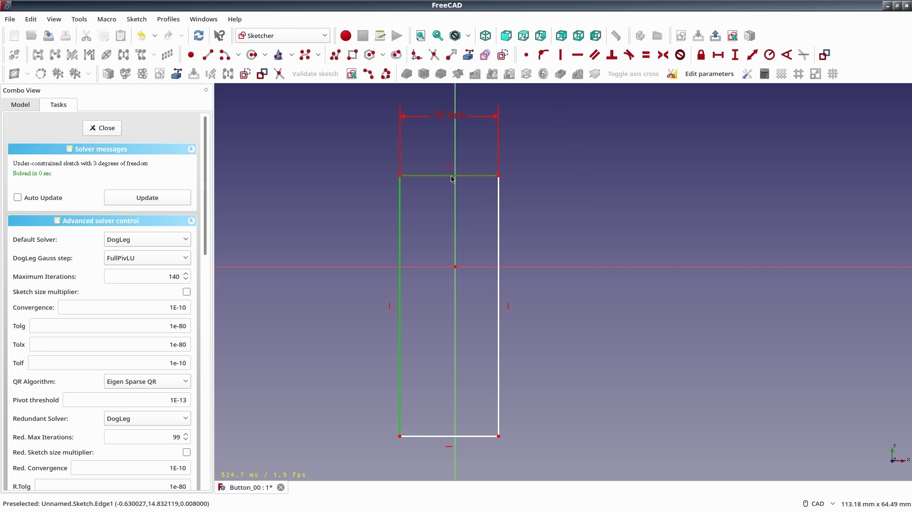
click(645, 55)
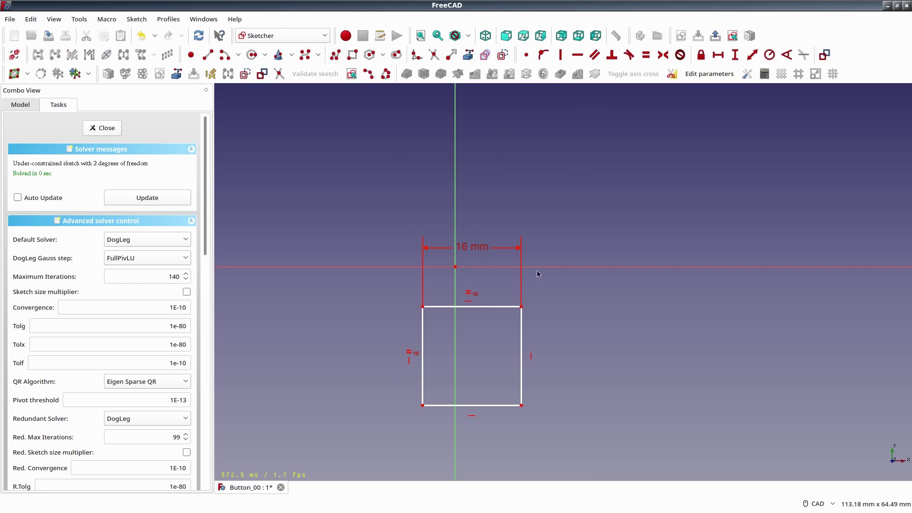
Constrain two opposite corners of the square symmetrically about the origin and close the sketch.
click(423, 307)
click(521, 405)
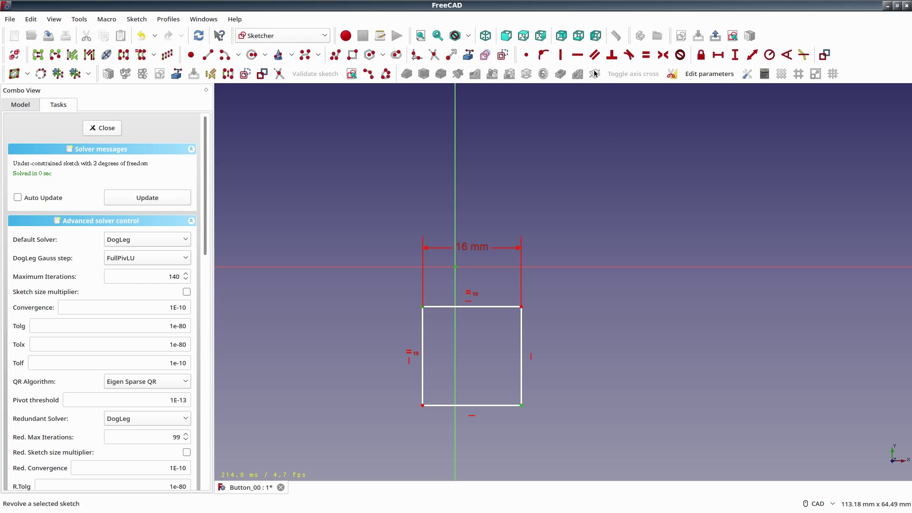
click(664, 56)
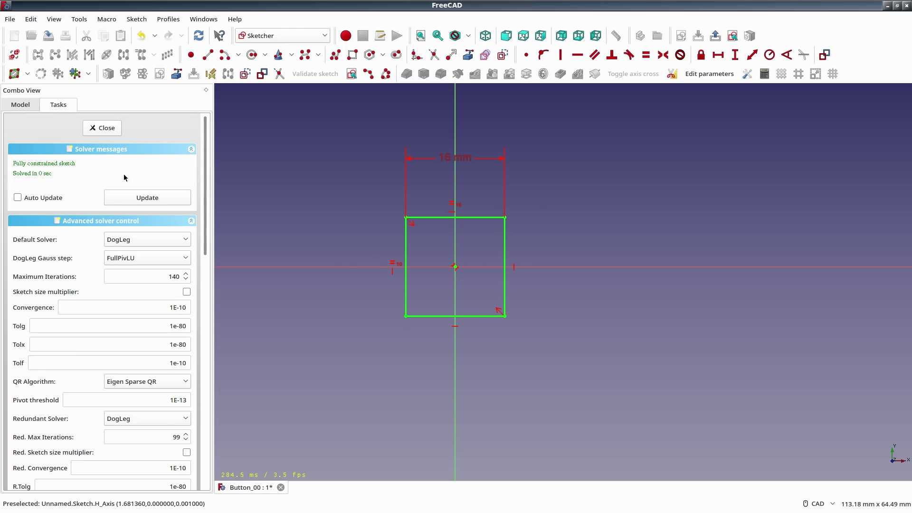
click(102, 128)
scroll(566, 270, up, 10)
mouse_move(569, 269)
middle_down()
mouse_move(517, 277)
mouse_move(520, 268)
middle_up()
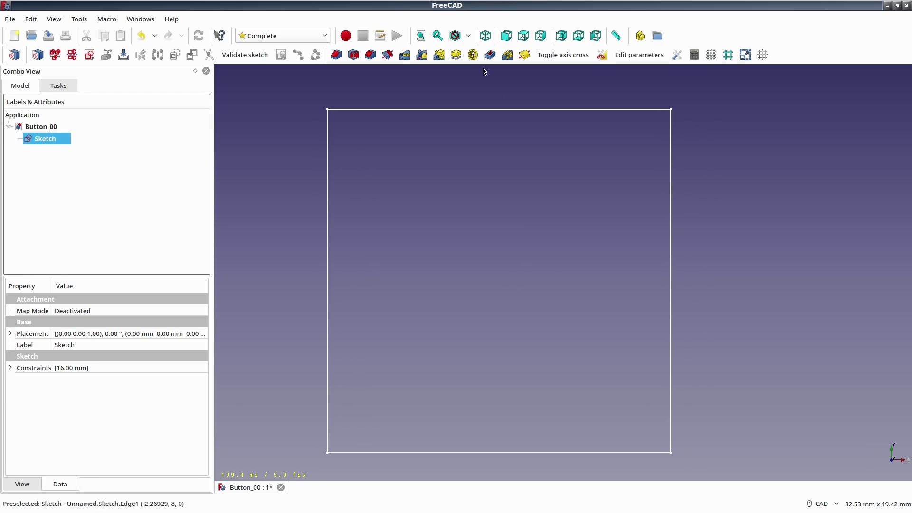
click(282, 36)
click(291, 71)
click(436, 75)
key(Return)
click(282, 36)
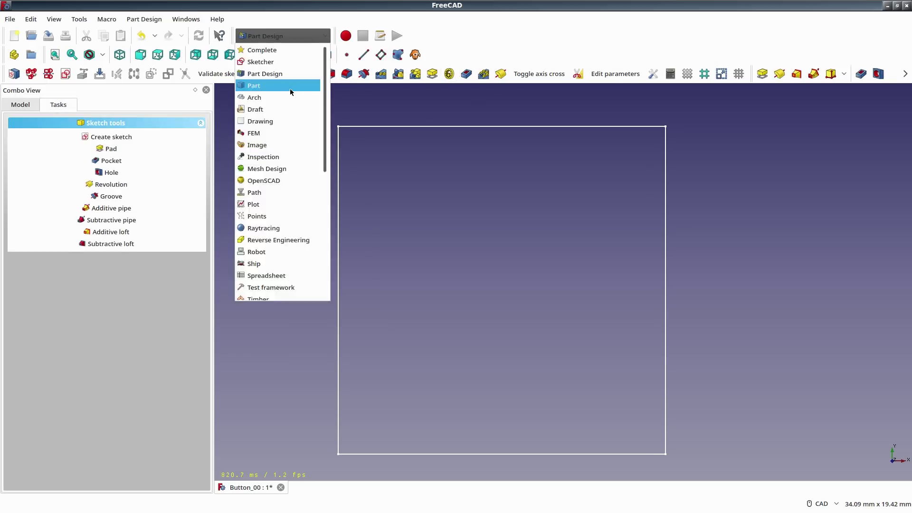
click(284, 49)
click(671, 294)
click(554, 282)
Extrude the square sketch 2 mm along its normal as a solid with the Part workbench's Extrude tool.
click(45, 139)
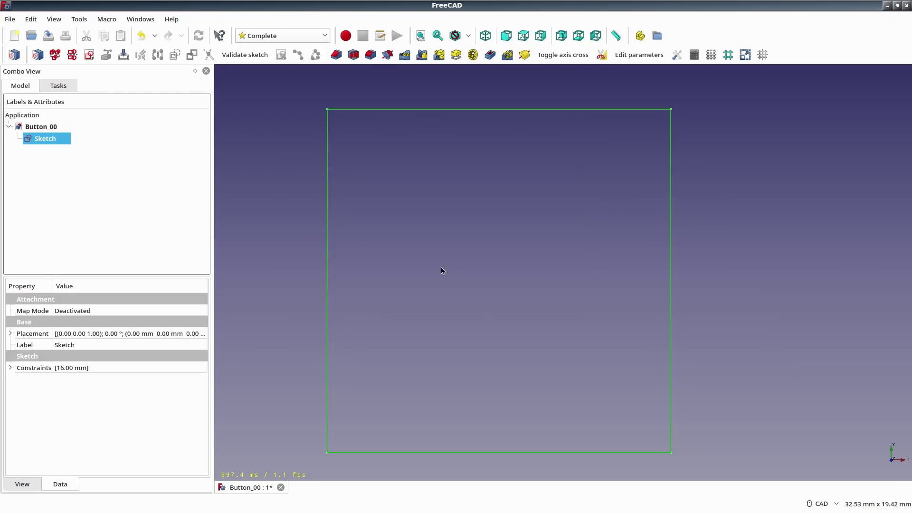
double_click(425, 113)
key(Escape)
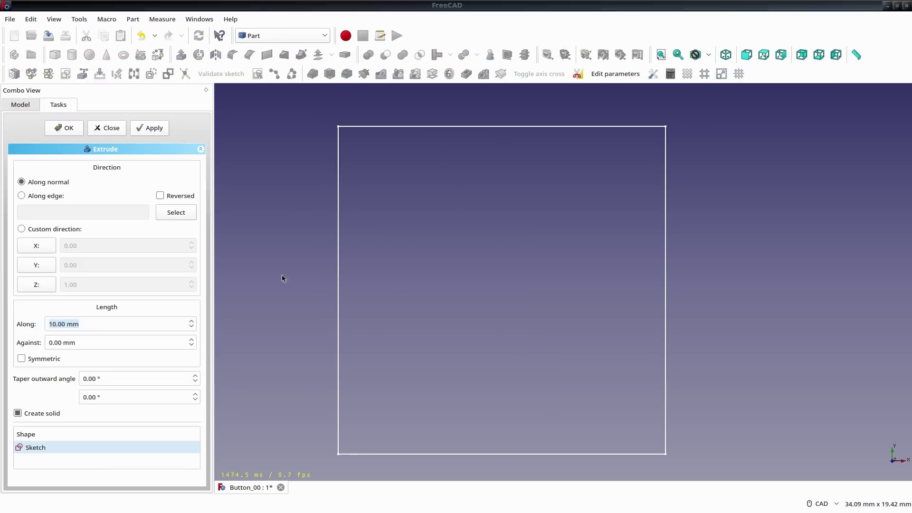
text(2)
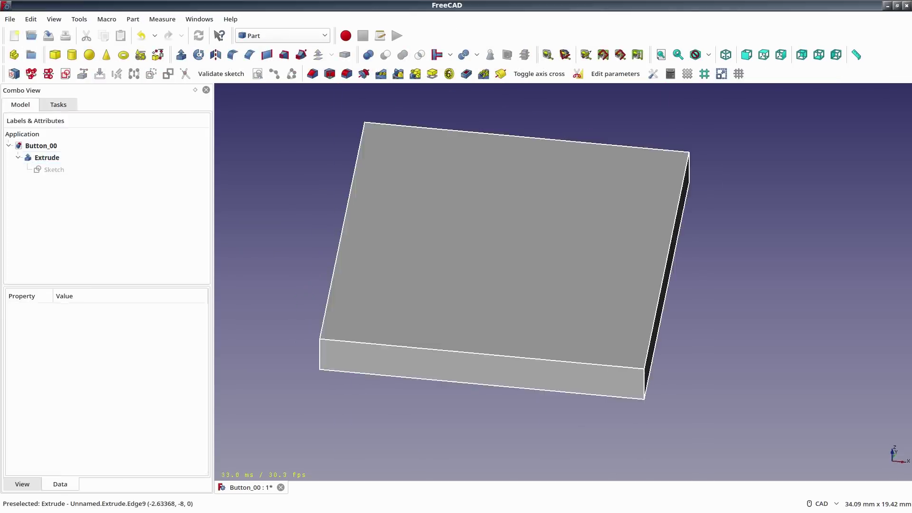
click(406, 268)
Rename the sketch as "Base 16mm x 16mm" and the extrusion as "Base Extrude 2mm".
click(56, 170)
key(F2)
text(Base 16mm x 16mm)
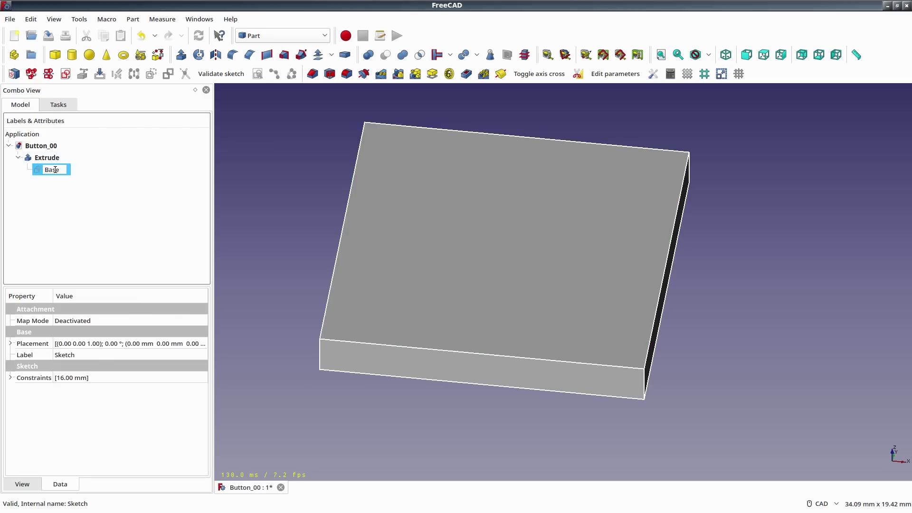
key(Return)
key(Up)
key(F2)
text(Base Extrude 2mm)
key(Return)
Try to launch FreeCAD 0.16 from the terminal with the plain freecad command, and highlight the "failed to create drawable" line.
text(eecad)
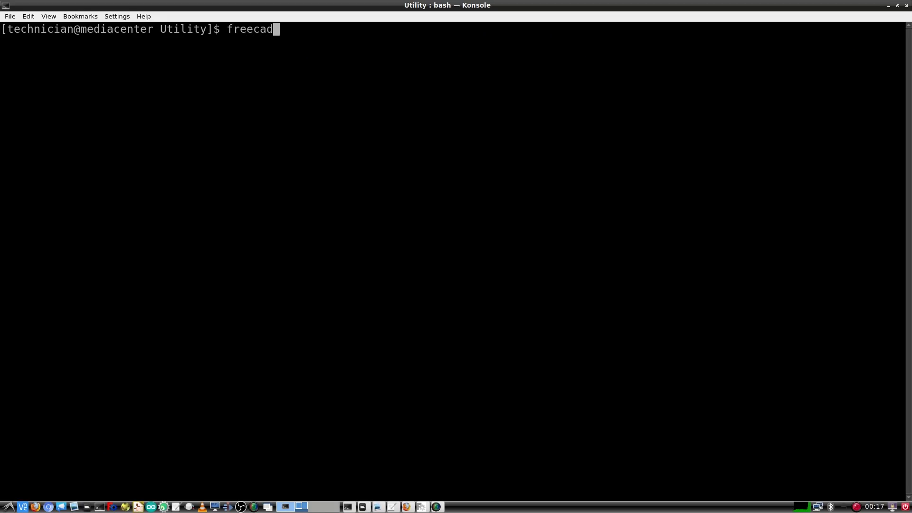
key(Return)
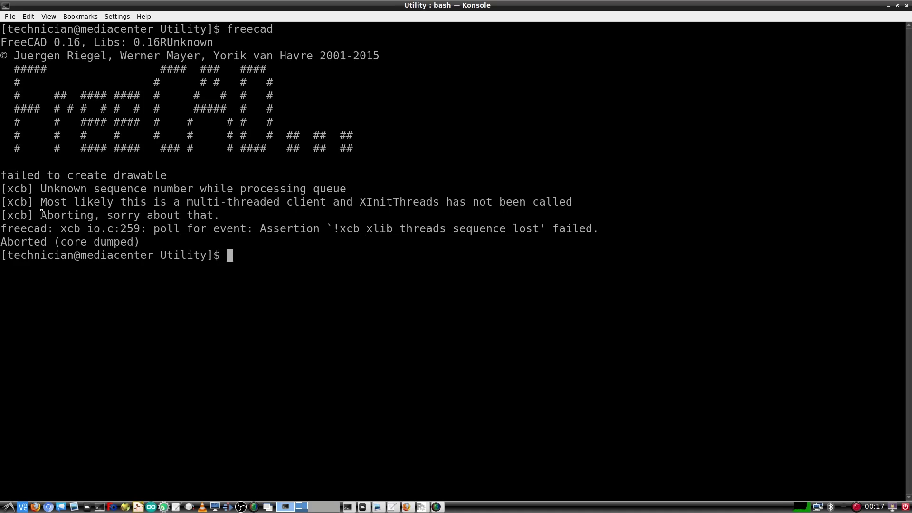
drag(3, 175, 167, 176)
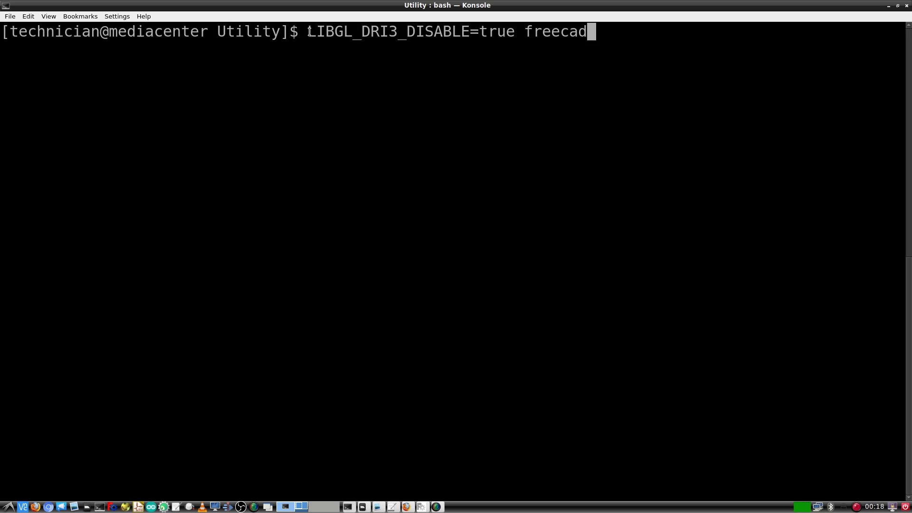
Launch FreeCAD from the terminal with LIBGL_DRI3_DISABLE=true freecad and switch to the Complete workbench.
drag(307, 31, 586, 31)
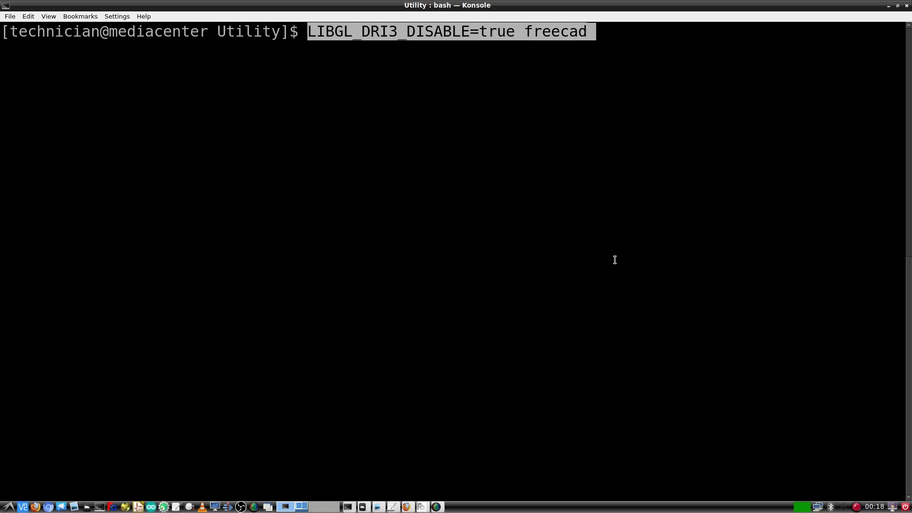
key(Return)
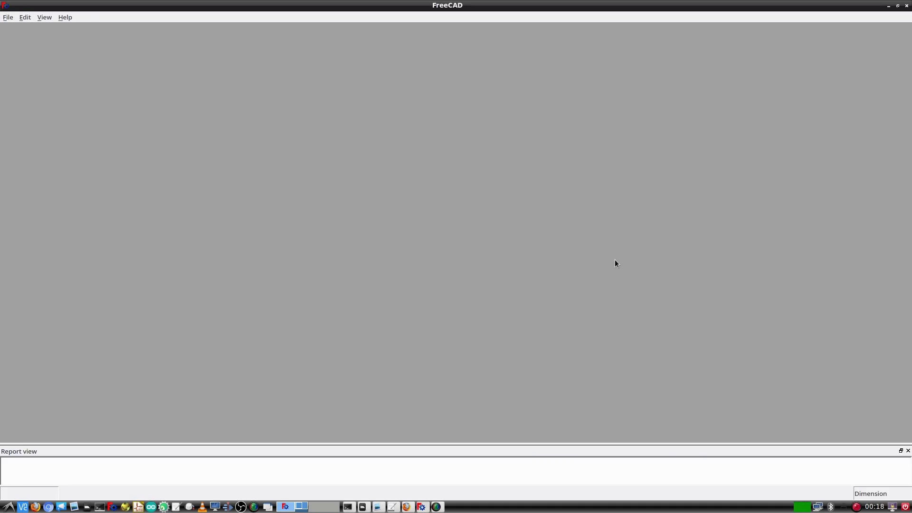
click(43, 17)
mouse_move(56, 30)
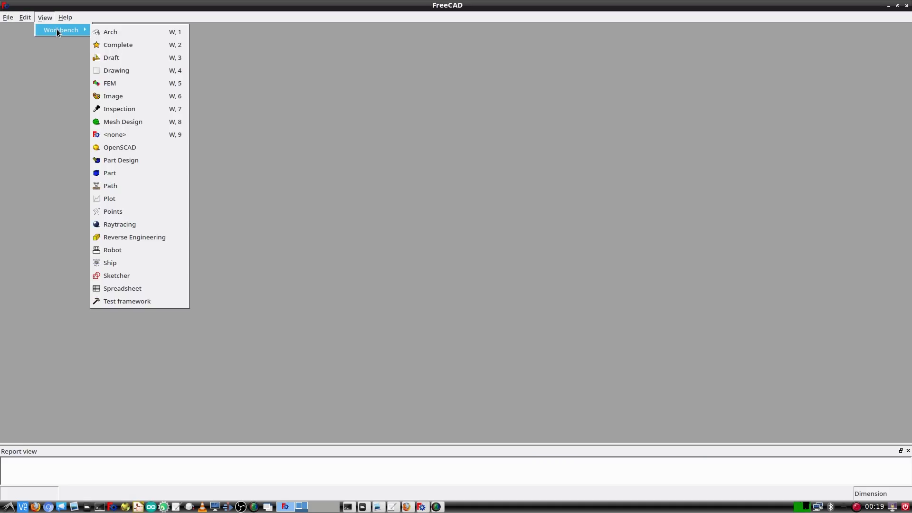
click(106, 48)
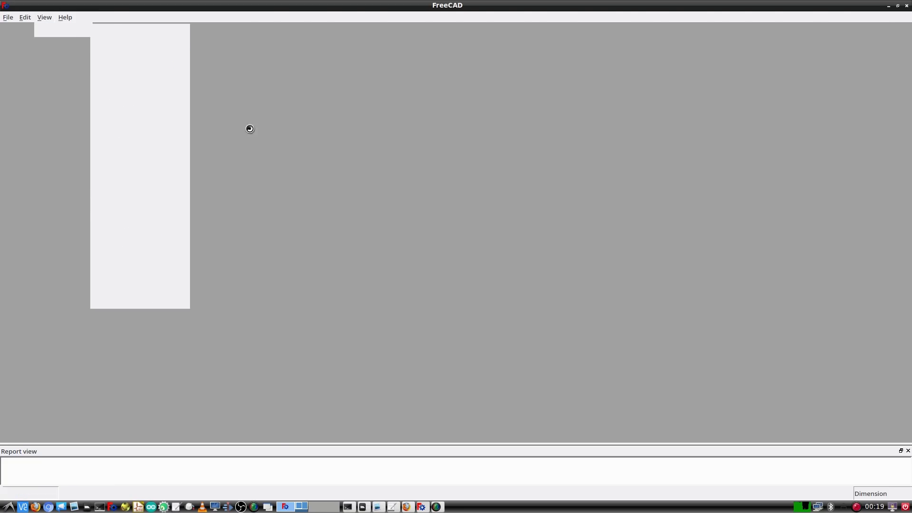
Create a new document and save it as Button_00 in a new Button_00 folder inside 3D_Parts.
key(ctrl+n)
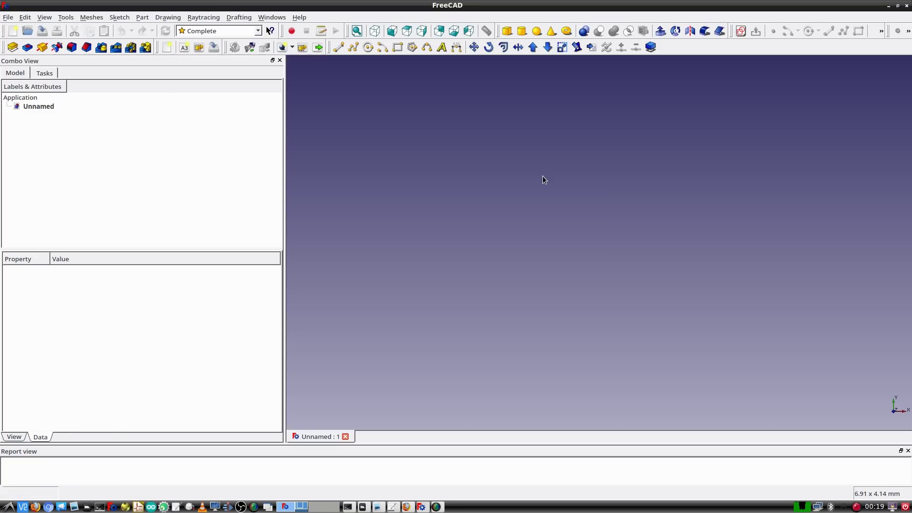
click(42, 30)
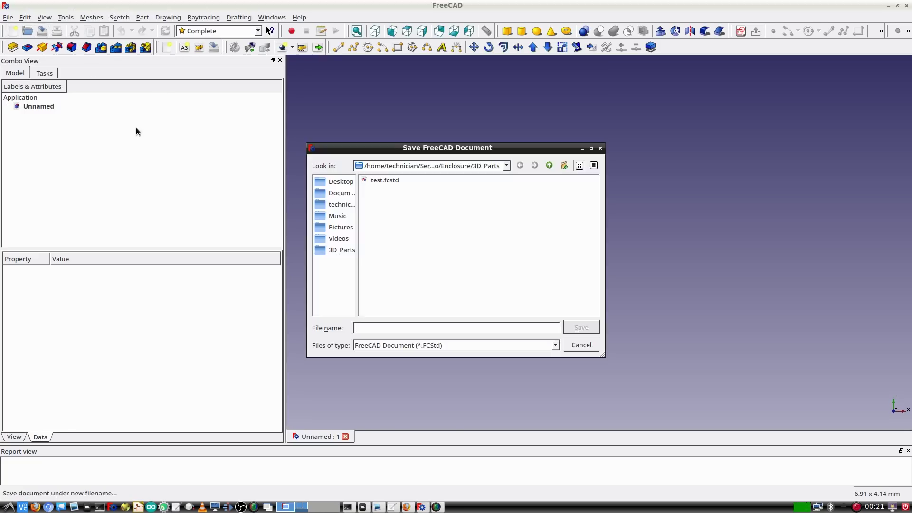
click(565, 166)
text(Button_00)
key(Return)
key(Return)
text(Button_00)
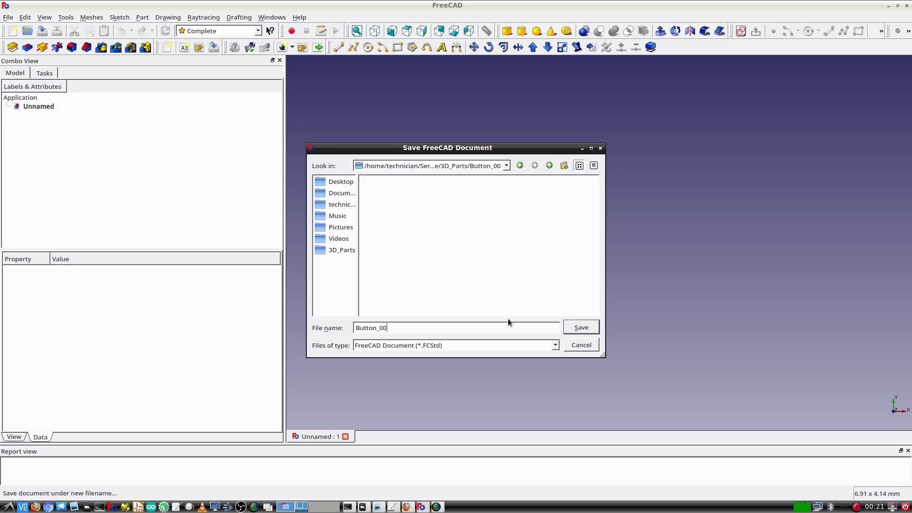
key(Return)
Create a sketch on the XY-Plane with 0 mm offset and draw a rectangle around the origin.
click(12, 63)
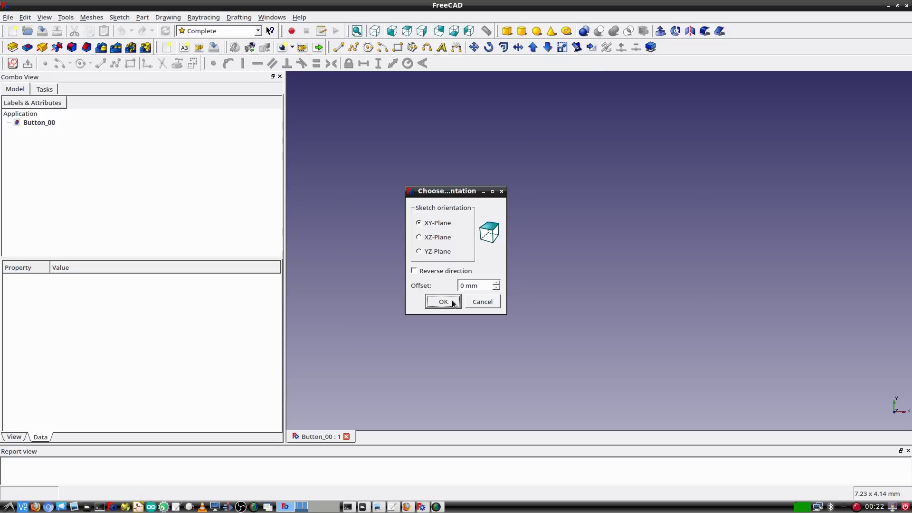
click(452, 303)
click(129, 63)
click(572, 202)
click(642, 287)
Set the rectangle's horizontal width to 16 mm and make its left and top edges equal.
click(608, 202)
key(shift+h)
text(16)
key(Return)
scroll(610, 238, up, 5)
click(529, 249)
click(560, 148)
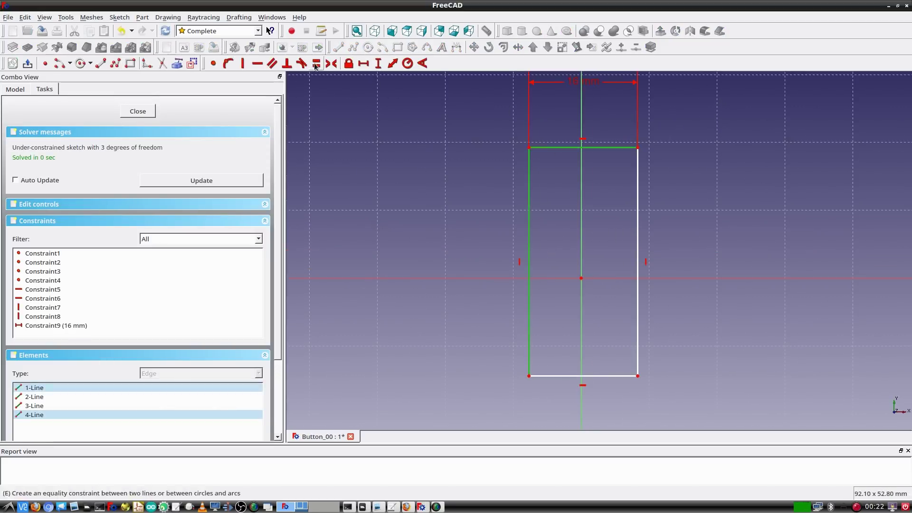
click(316, 63)
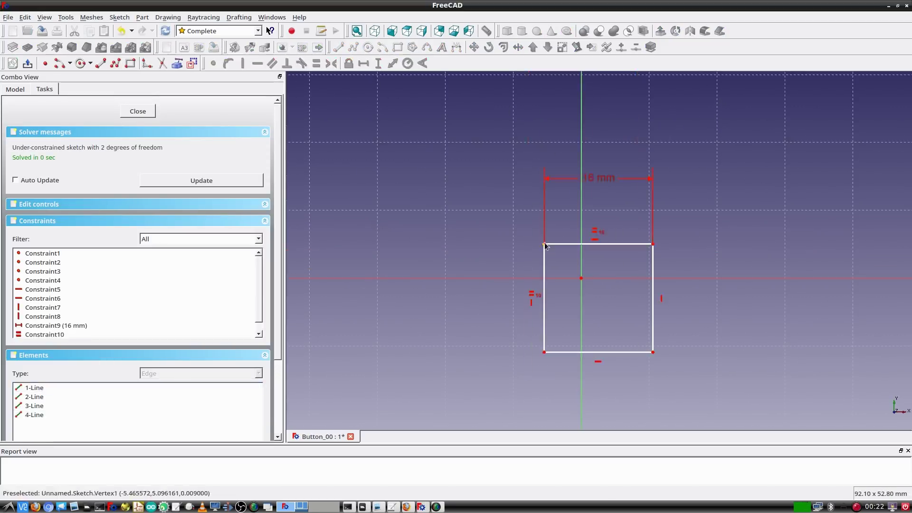
Center the square with a symmetry constraint about the origin and close the sketch.
click(582, 282)
click(331, 63)
click(138, 112)
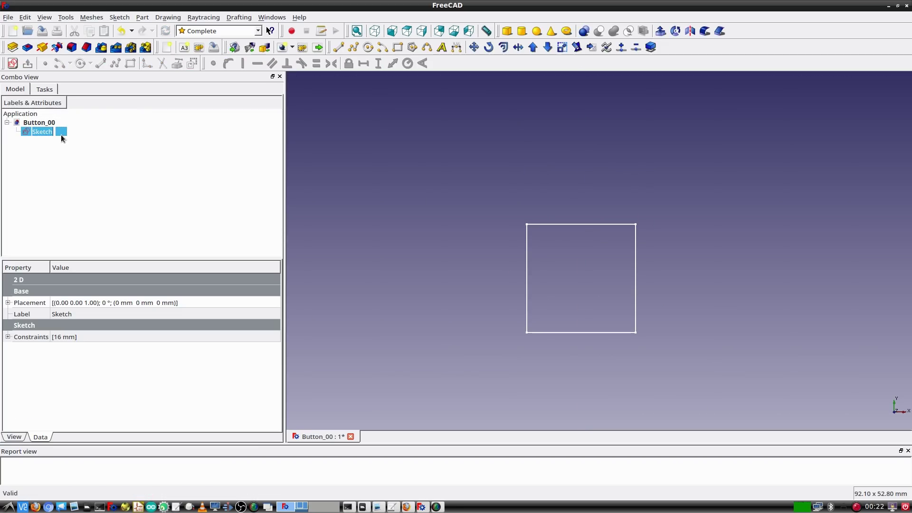
Rename the new sketch as "Base 16mm x 16mm".
text(Base 16)
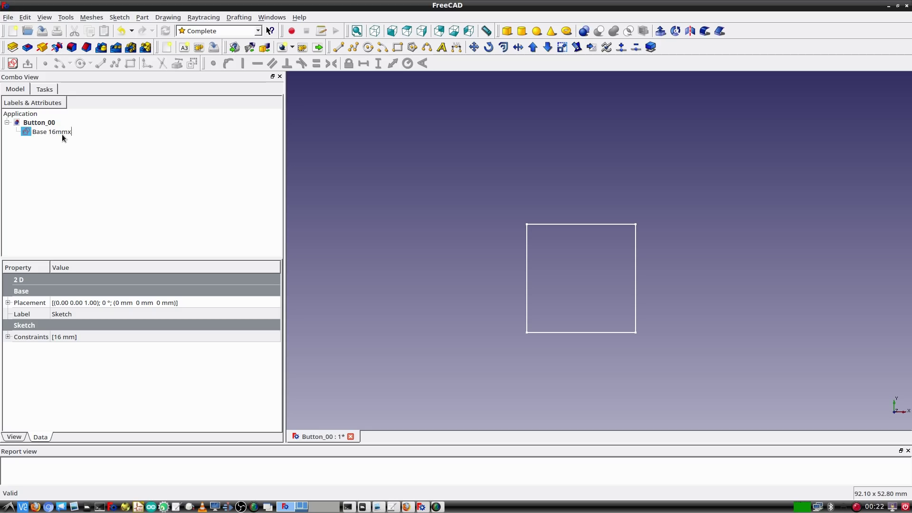
text(mm)
key(Return)
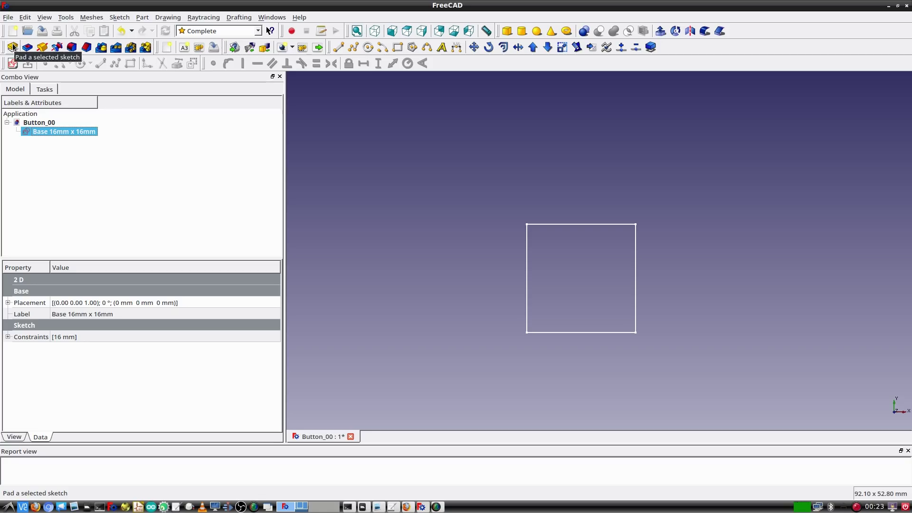
Pad the 16 mm x 16 mm base sketch 2 mm and rename the pad "Base Pad 2mm up".
click(12, 46)
mouse_move(477, 265)
middle_down()
mouse_move(495, 217)
mouse_move(530, 214)
middle_up()
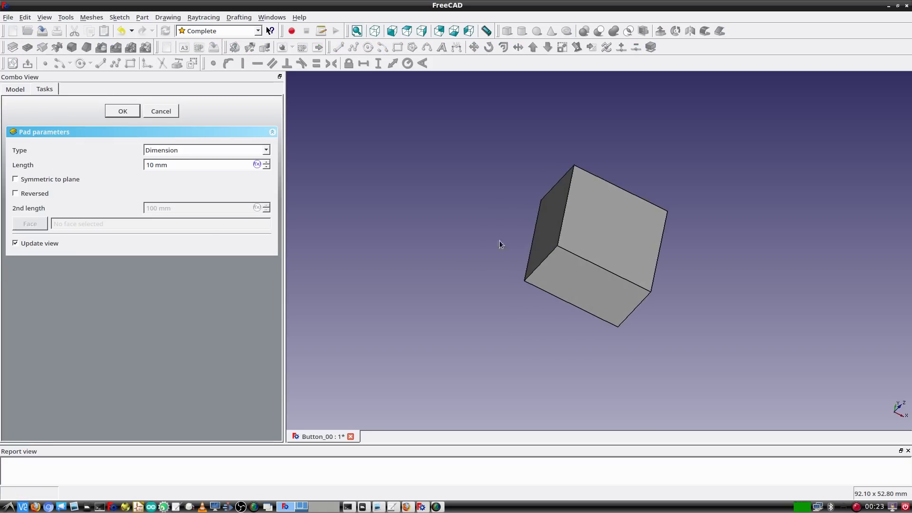
text(2)
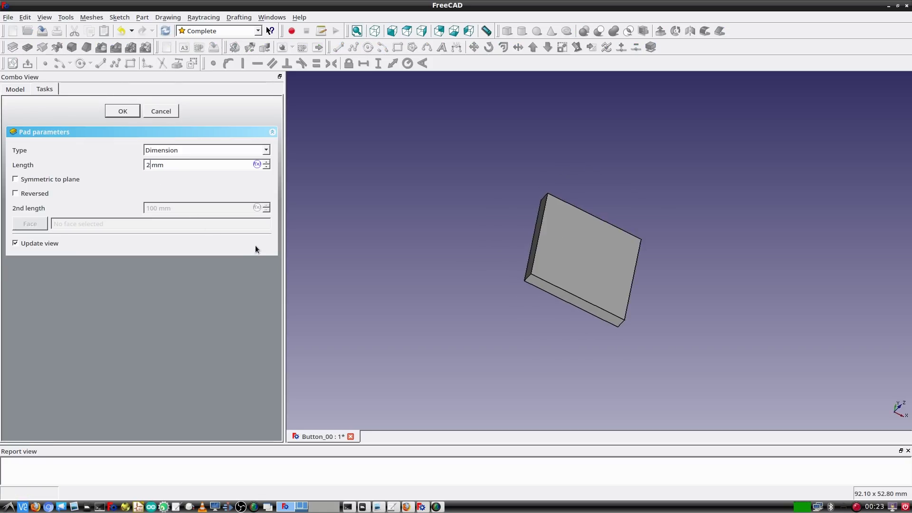
key(Return)
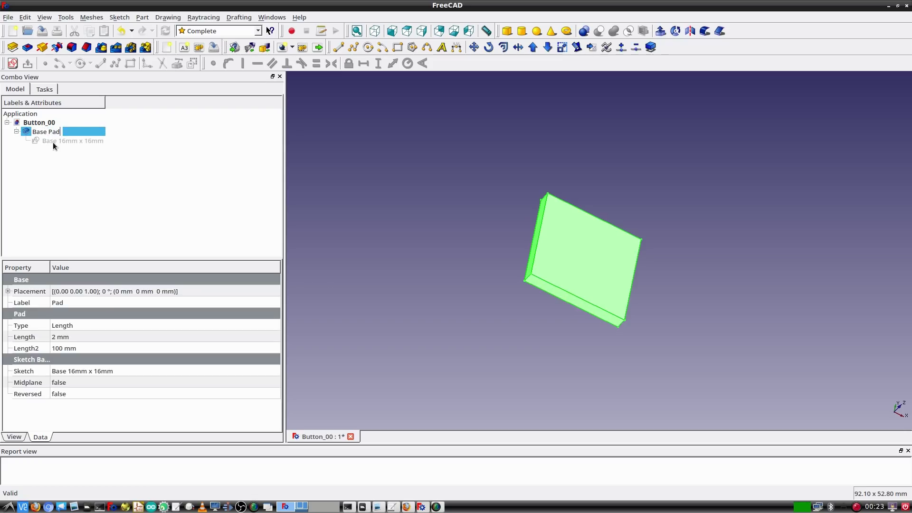
text(up)
key(Return)
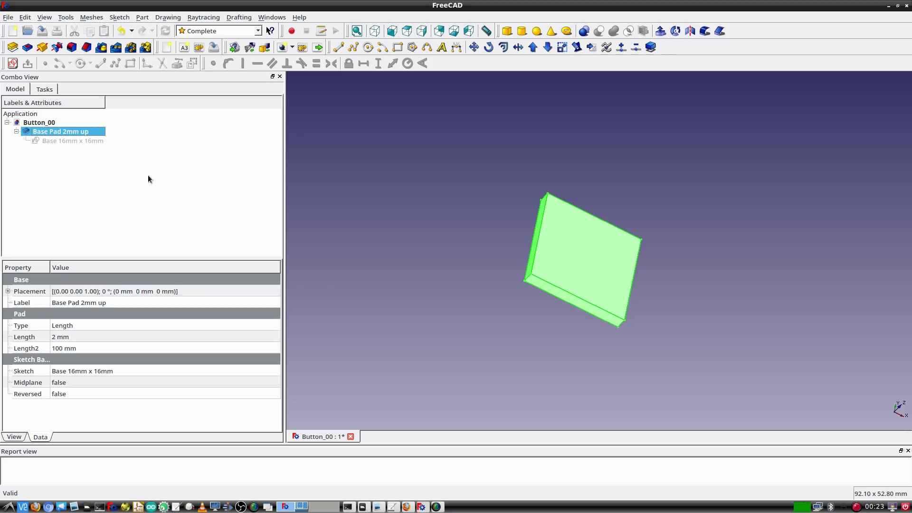
Create a sketch on the top face of the base pad and draw a small rectangle around the origin.
click(469, 243)
click(589, 247)
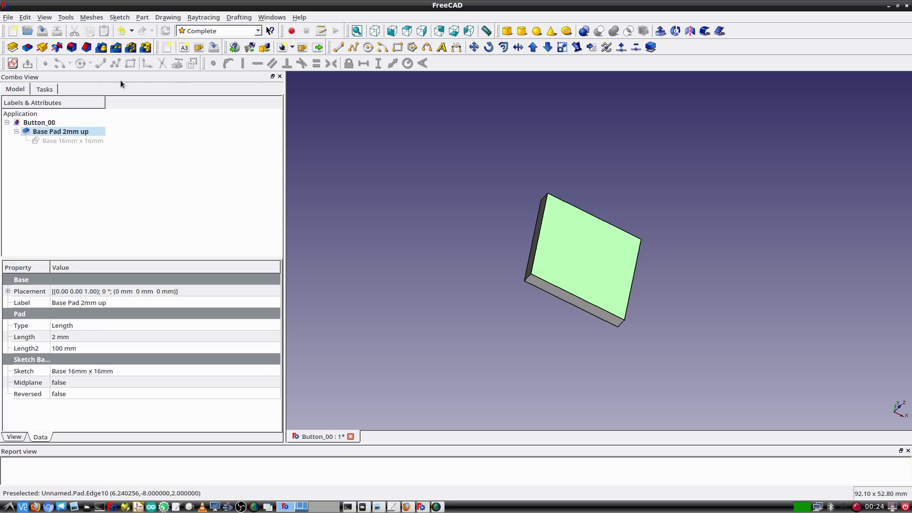
click(12, 64)
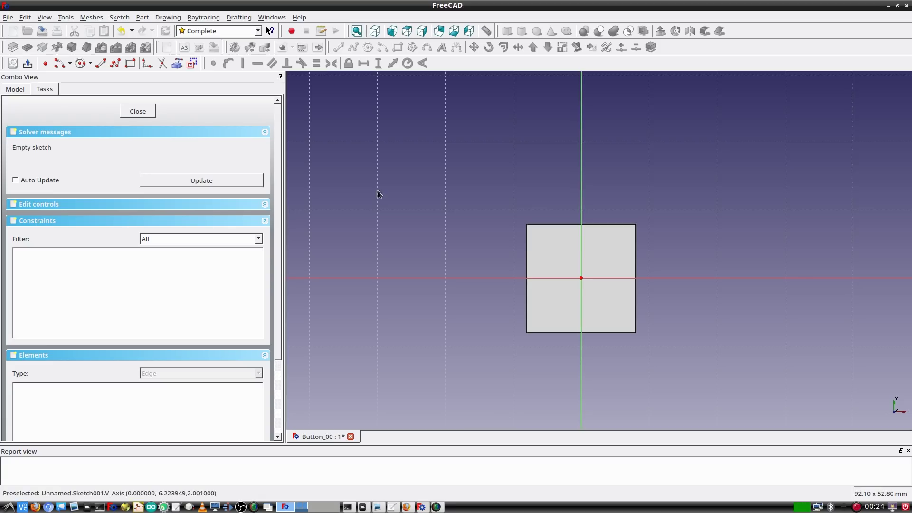
click(130, 63)
click(570, 267)
click(592, 283)
scroll(569, 263, up, 5)
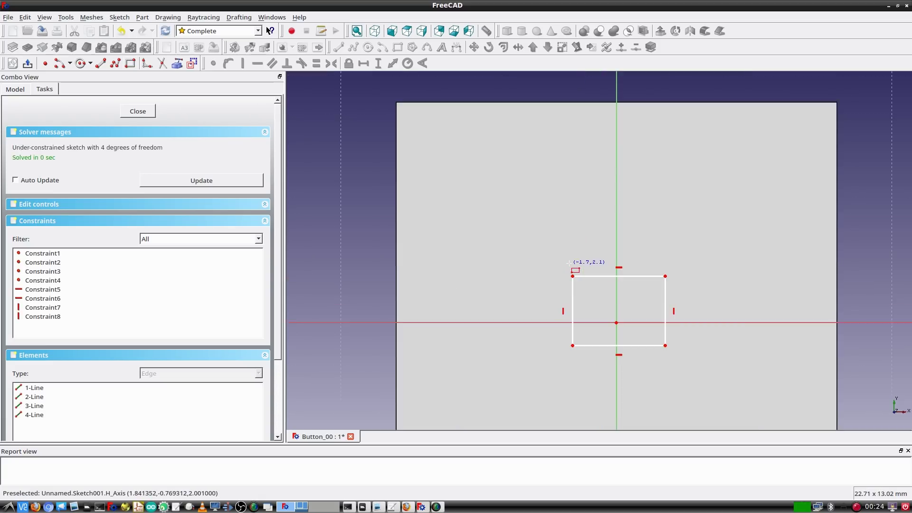
Make the rectangle's top and left edges equal and set its horizontal width to 12.6 mm.
click(603, 276)
click(573, 306)
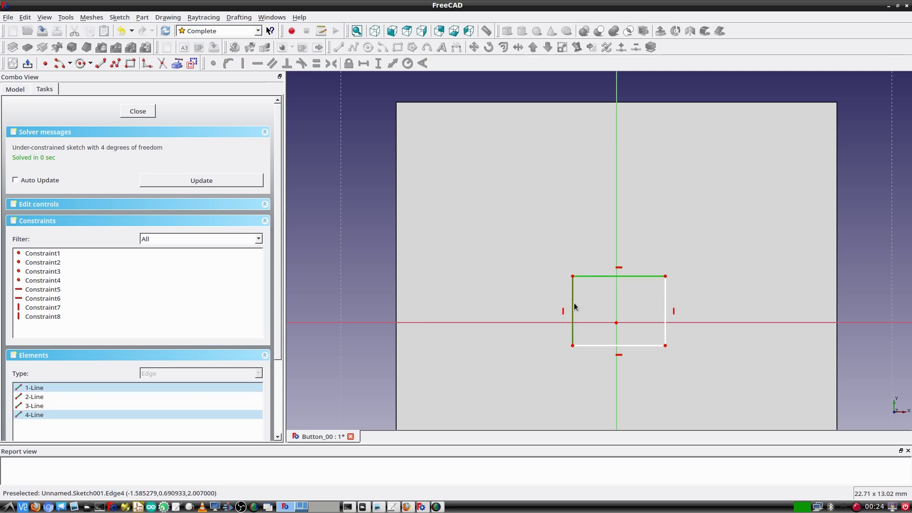
click(316, 63)
click(637, 270)
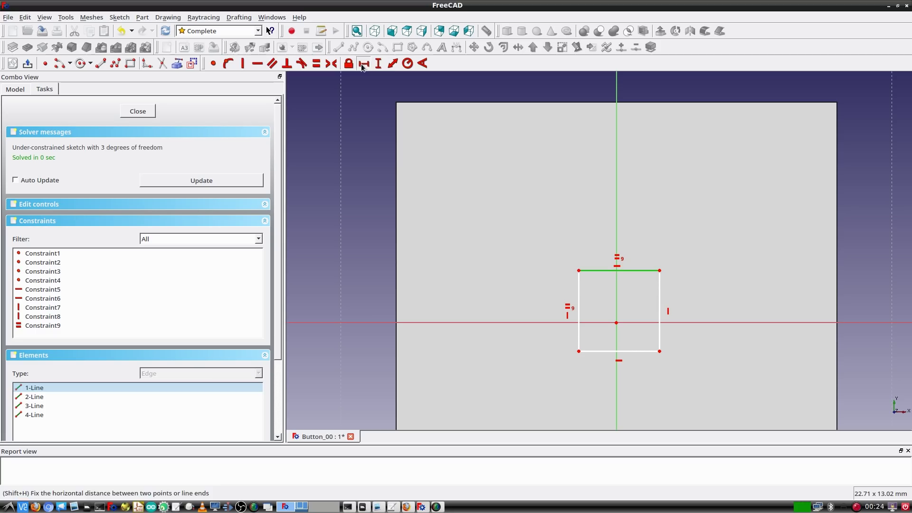
click(364, 63)
text(12)
text(.6)
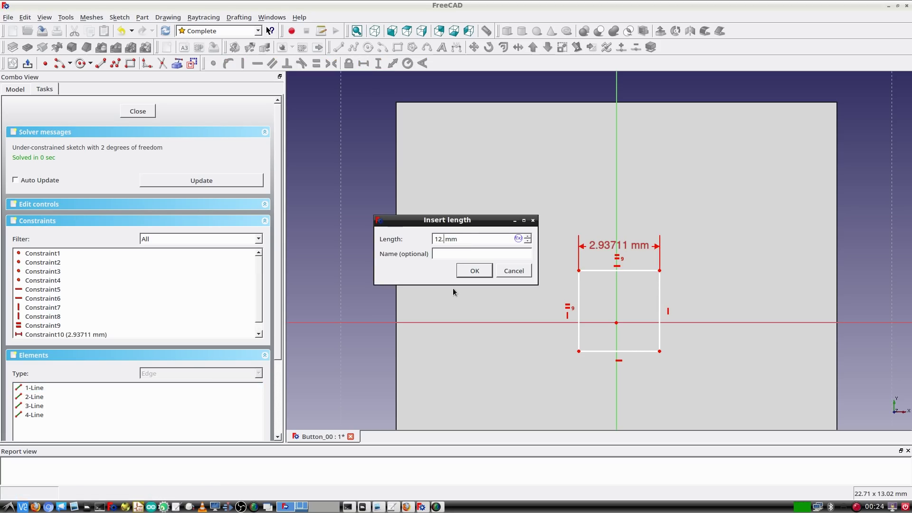
key(Return)
Center the 12.6 mm square with a symmetry constraint between two opposite corners about the origin.
scroll(630, 301, down, 1)
middle_drag(631, 301, 560, 189)
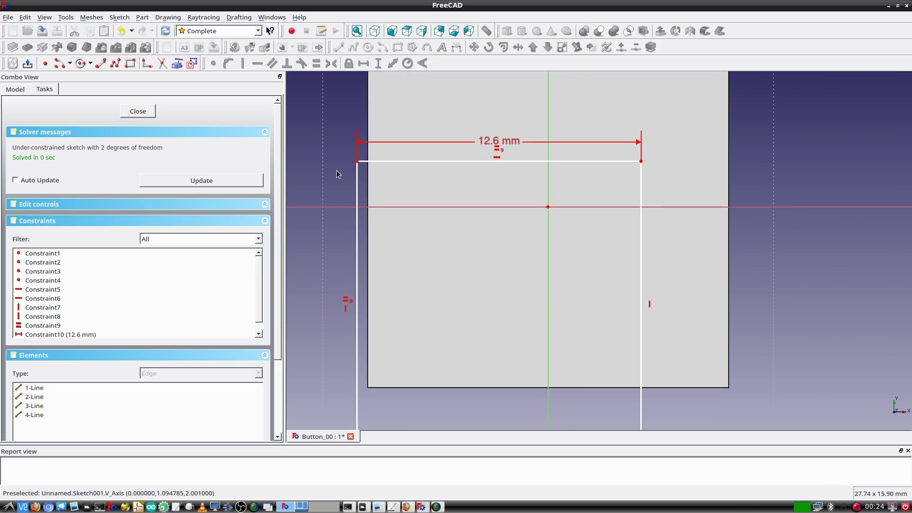
click(357, 161)
middle_drag(589, 372, 582, 259)
click(633, 333)
middle_drag(554, 120, 523, 257)
click(509, 233)
click(331, 63)
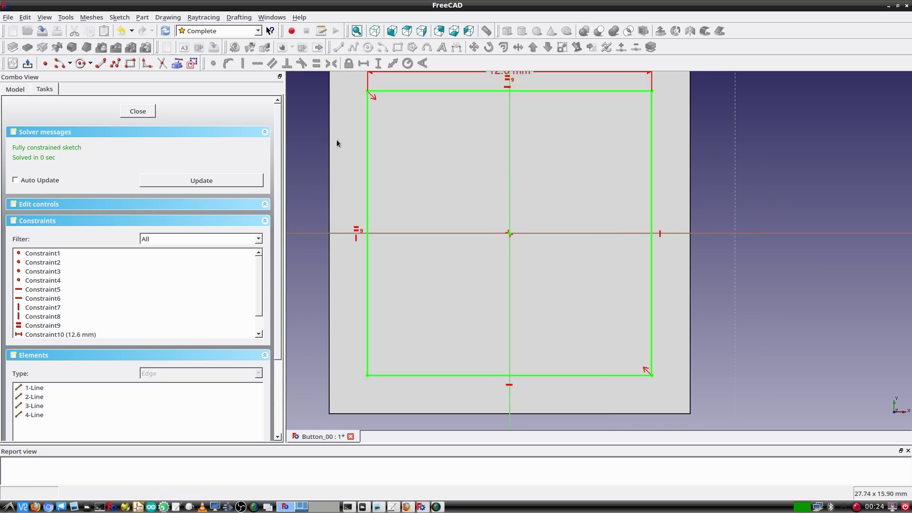
Close the sketch and rename it "Stalk 12.6mm x 12.6mm".
click(138, 112)
key(F2)
text(Stalk 12.6mm x 12.6mm)
key(Return)
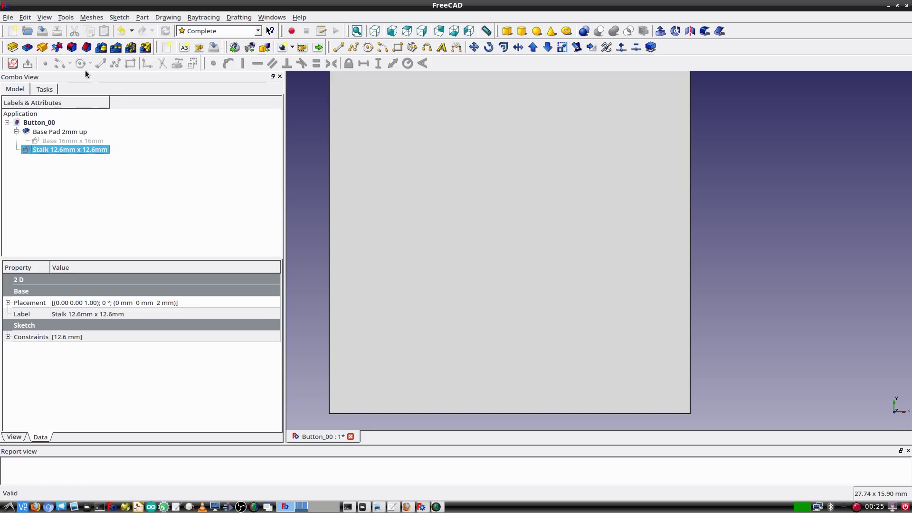
Pad the stalk sketch upward from the base with a length of 10 mm.
click(13, 47)
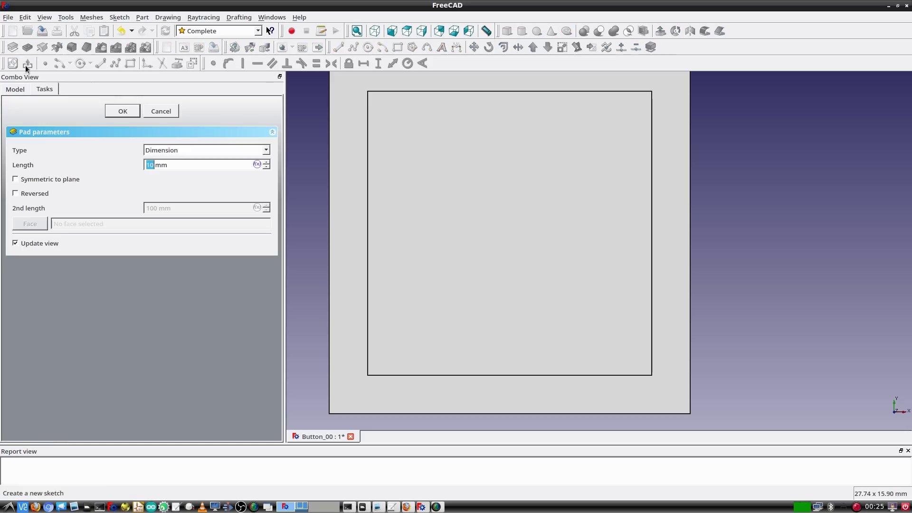
click(129, 115)
middle_drag(733, 265, 757, 236)
scroll(757, 236, down, 2)
scroll(720, 304, down, 1)
scroll(761, 284, down, 2)
middle_drag(761, 284, 747, 238)
Rename the stalk's pad feature "Stalk Pad 10mm".
click(50, 145)
key(F2)
text(Stalk )
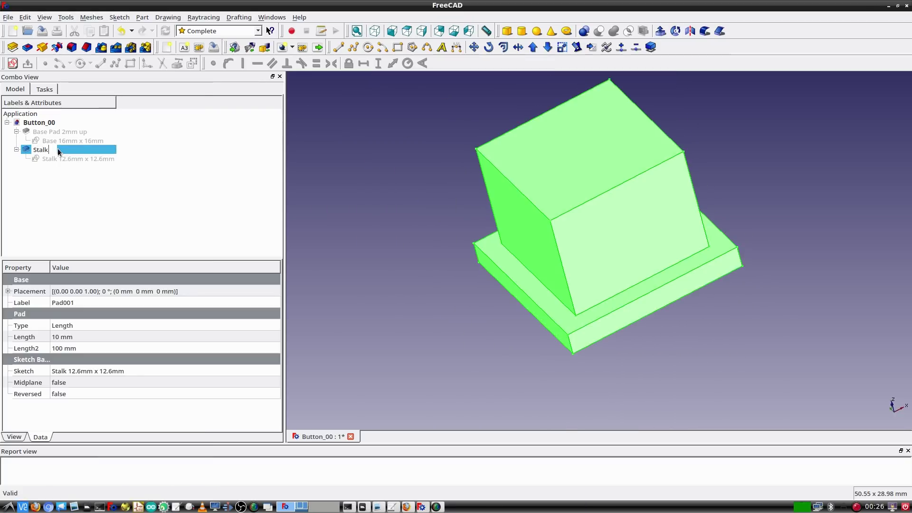
text(Pad 10mm)
key(Return)
Change the model's draw style to Wireframe.
click(143, 17)
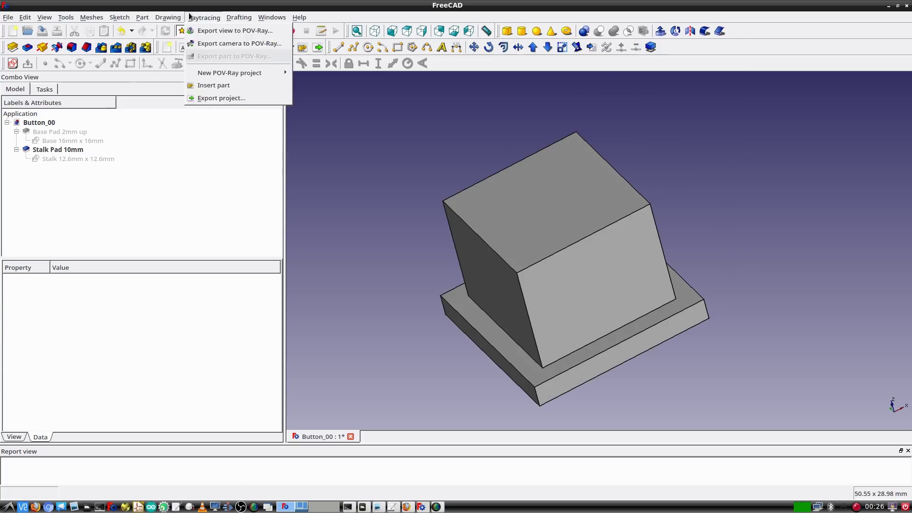
mouse_move(121, 14)
mouse_move(37, 18)
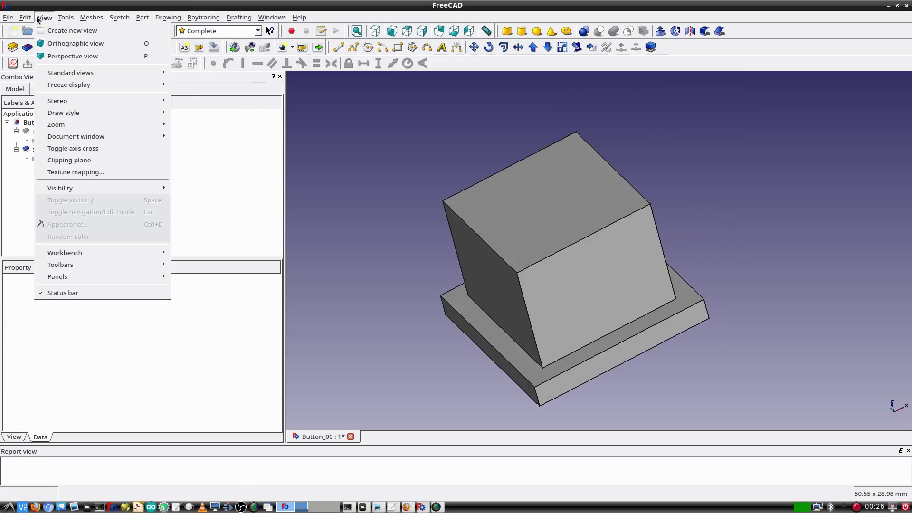
mouse_move(75, 114)
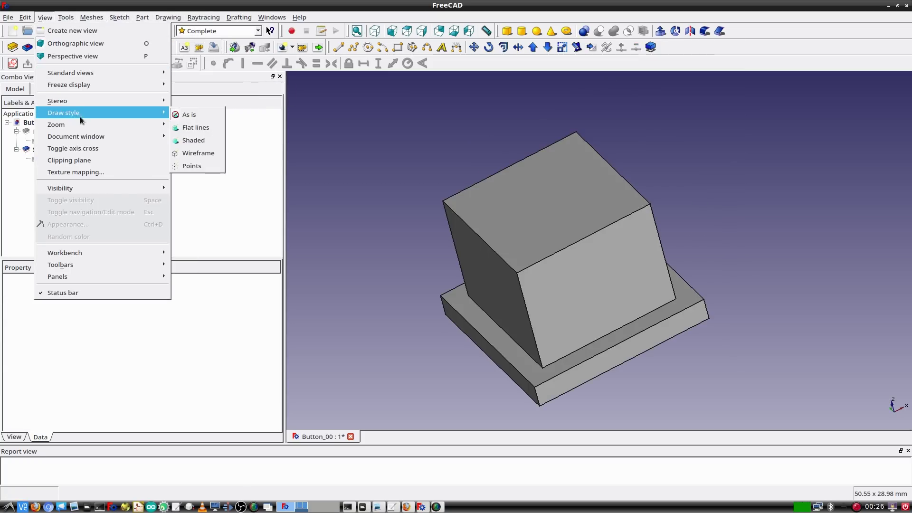
click(199, 151)
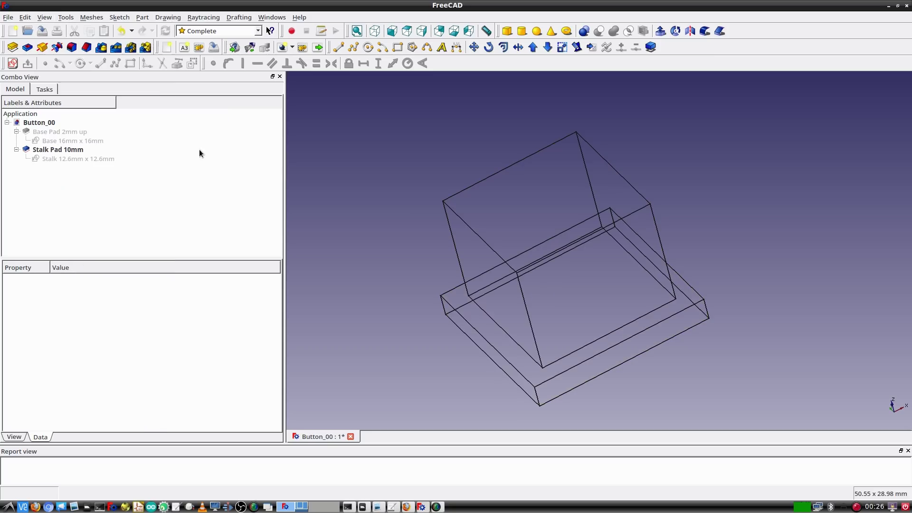
Fillet the eight vertical corner edges of the base and stalk with a 4 mm radius.
click(444, 307)
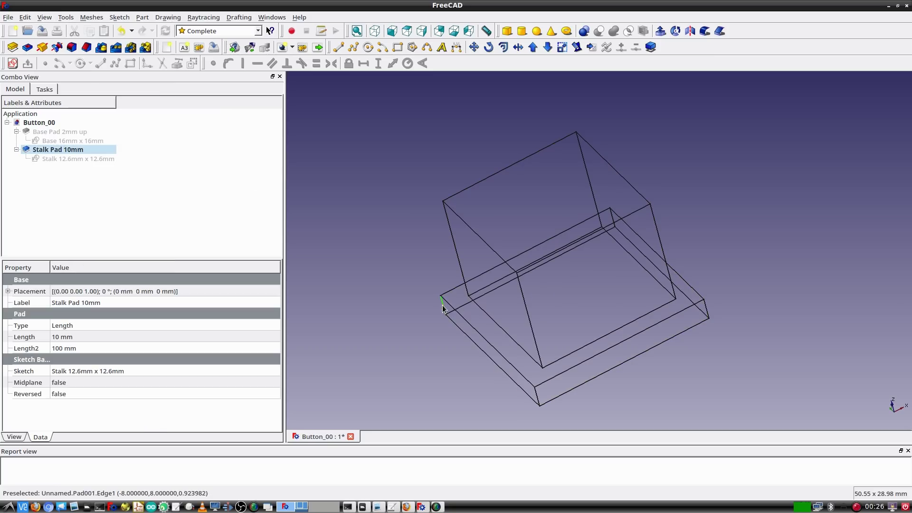
ctrl+click(460, 265)
ctrl+click(592, 191)
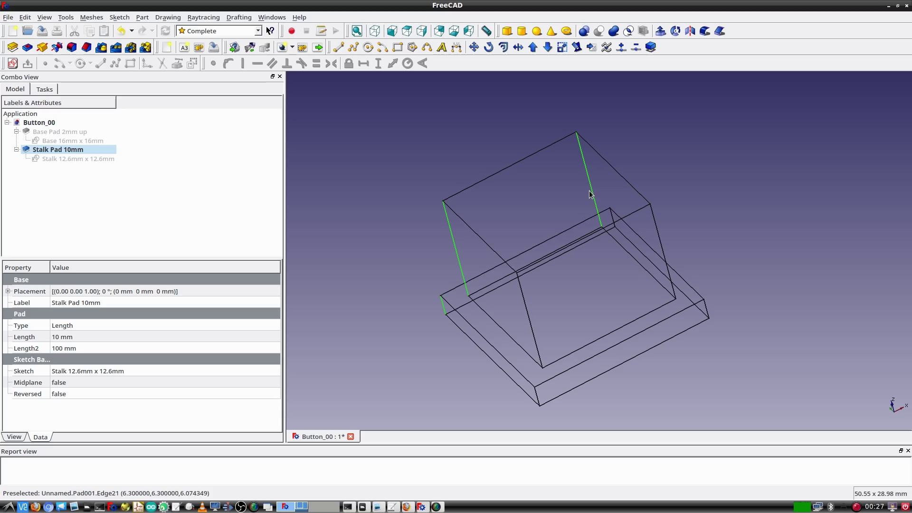
ctrl+click(612, 218)
ctrl+click(671, 287)
ctrl+click(705, 311)
ctrl+click(538, 396)
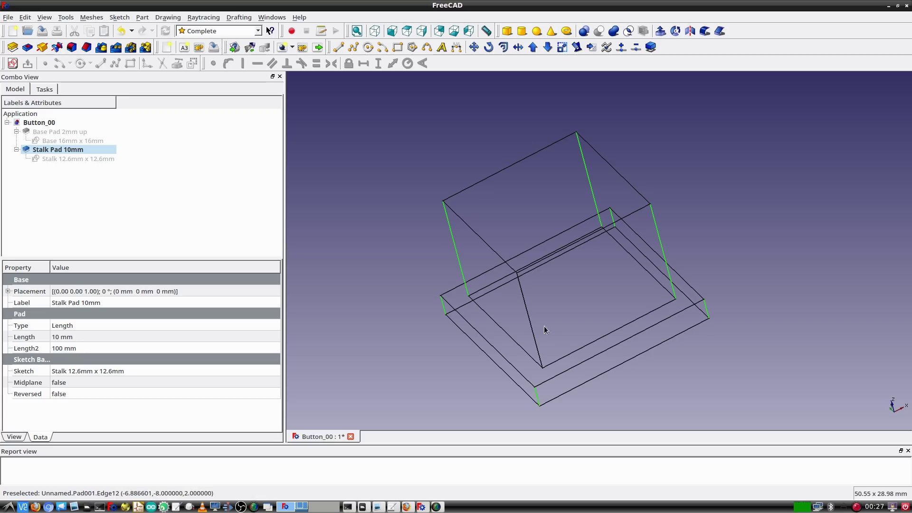
ctrl+click(531, 323)
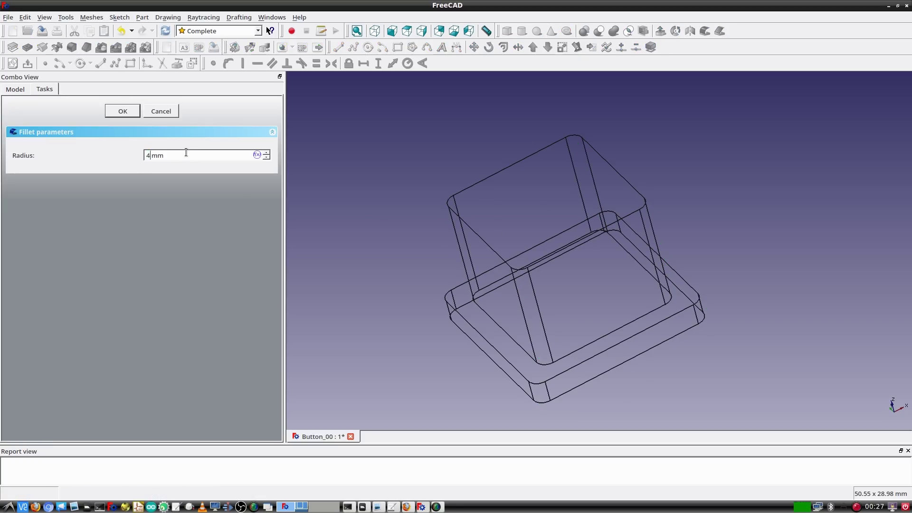
click(123, 111)
Set the model's draw style to Flat lines.
click(44, 17)
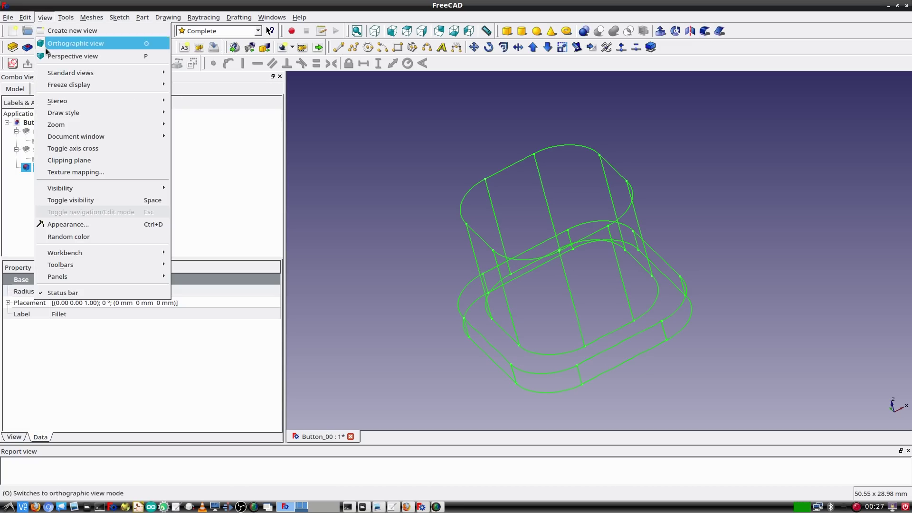
mouse_move(57, 126)
click(198, 128)
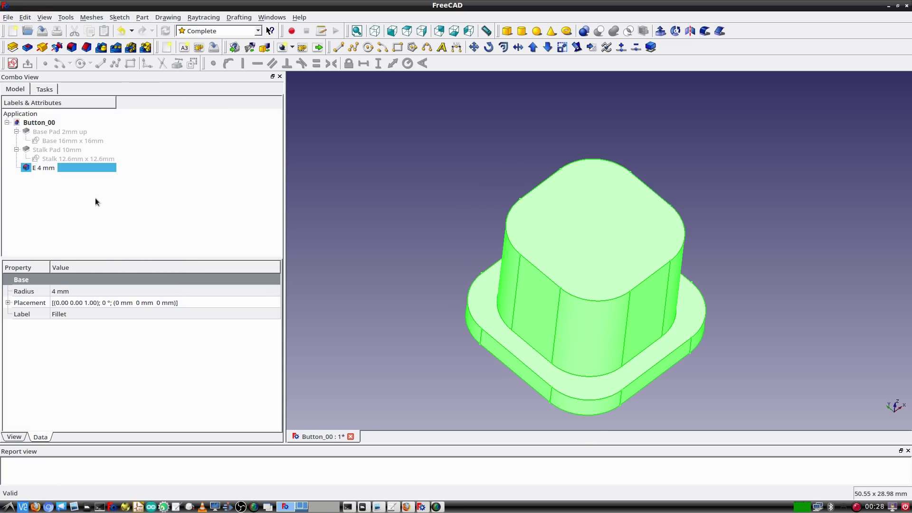
Rename the corner fillet feature "Edges Fillet 4 mm".
text(dges F)
text(t)
key(Return)
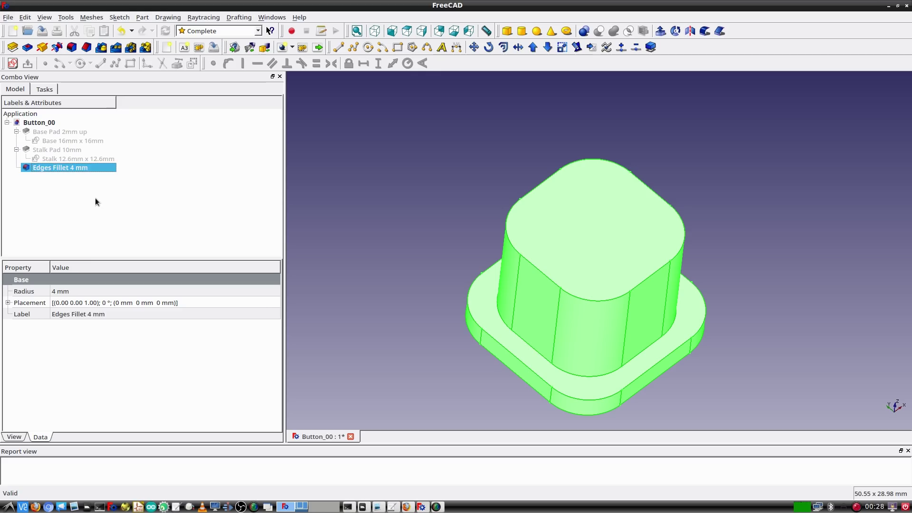
Fillet the stalk's top face with a 2 mm radius and rename the feature "Top Fillet 2mm".
click(404, 233)
click(629, 228)
click(72, 47)
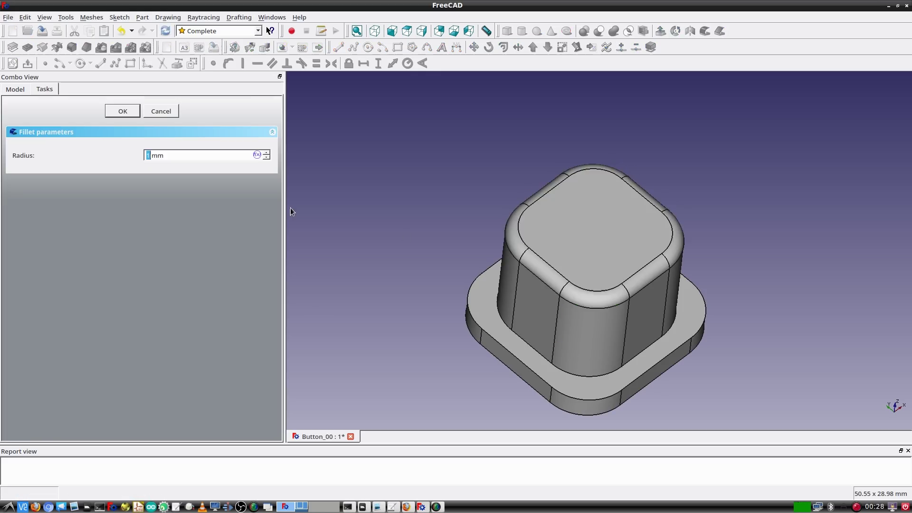
click(132, 112)
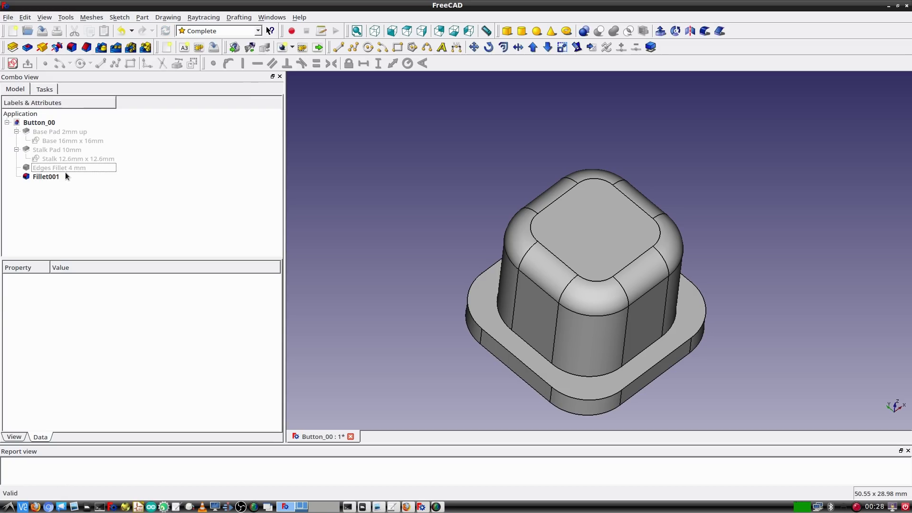
click(65, 176)
key(F2)
text(Top Fillet 2mm)
key(Return)
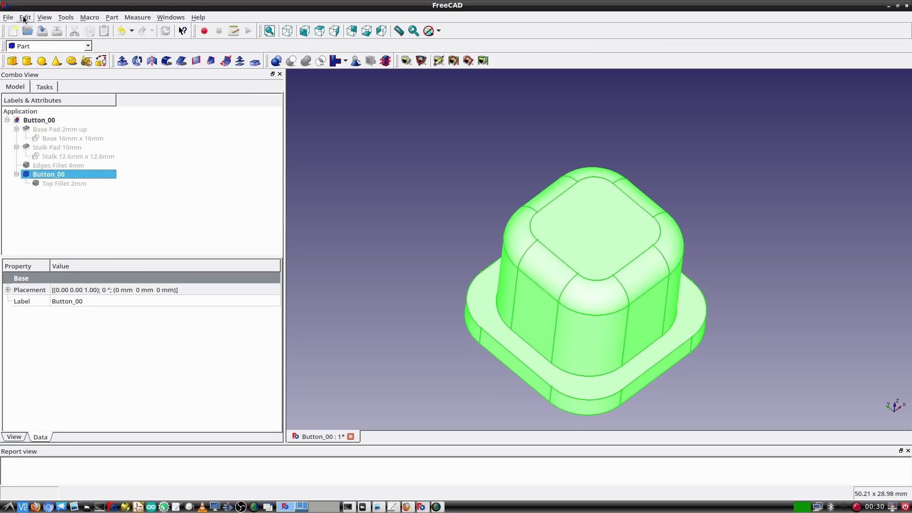
Export the Button_00 solid as an STL Mesh file named Button_00.stl in the Button_00 folder.
click(8, 18)
click(54, 151)
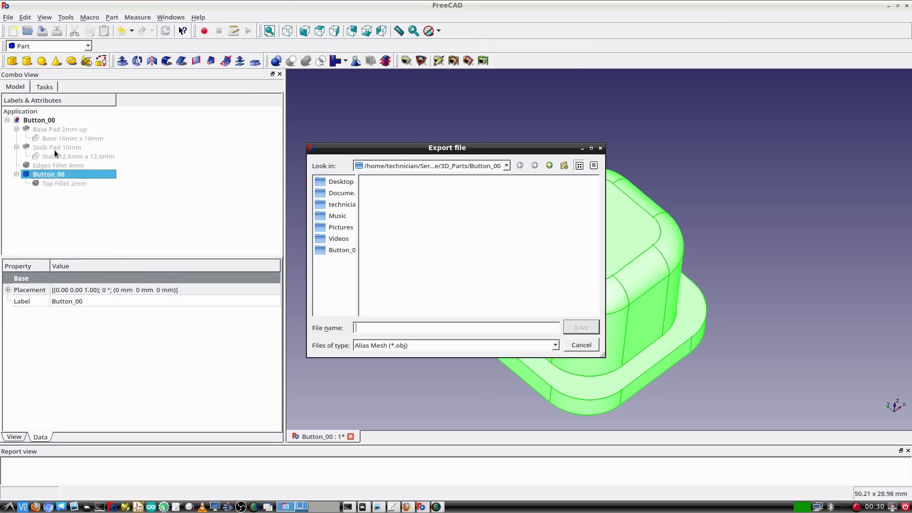
click(556, 348)
scroll(464, 398, down, 5)
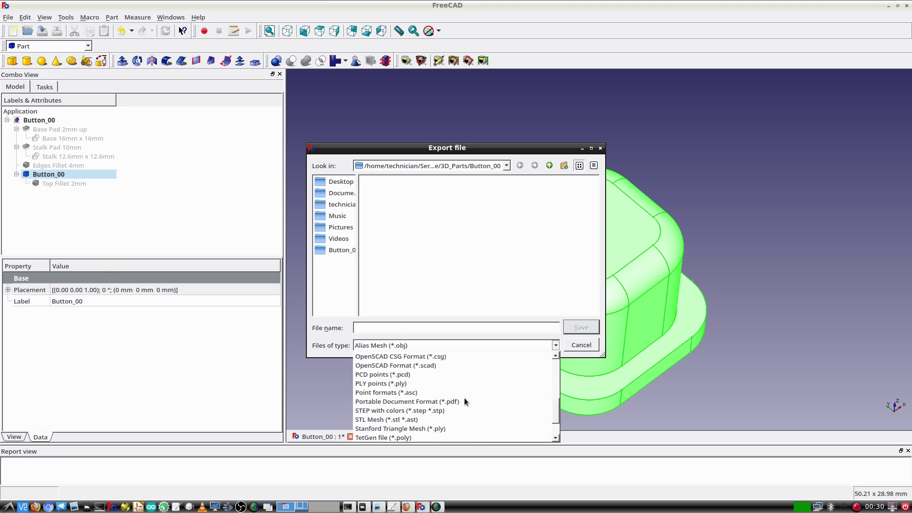
scroll(464, 398, down, 1)
click(465, 395)
click(432, 326)
text(Button_00.stl)
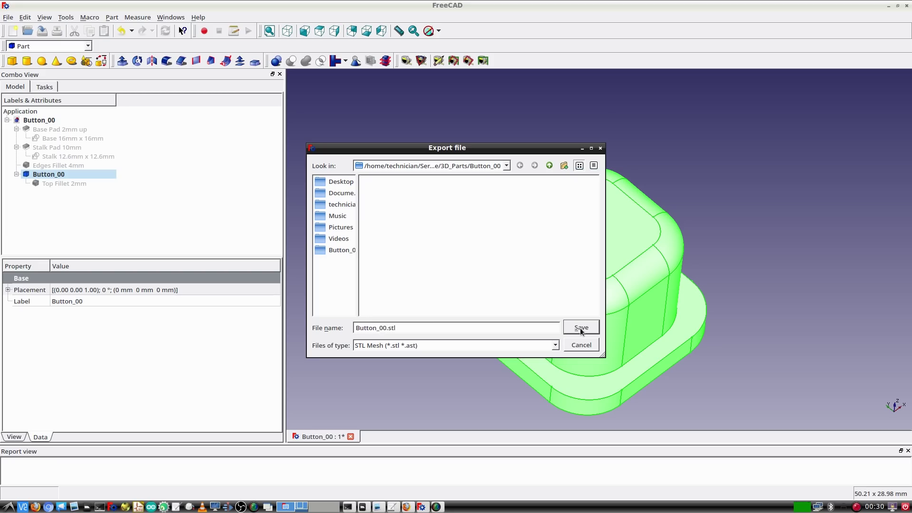
click(581, 328)
Create a new document and save it as Button_01 in a new folder named Button_01.
click(7, 120)
click(8, 17)
click(20, 31)
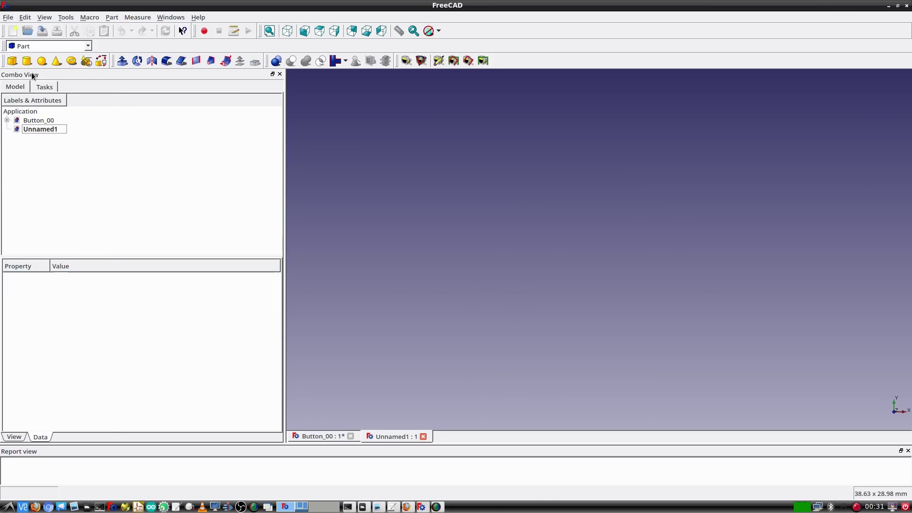
click(42, 30)
click(549, 166)
click(564, 165)
text(Button_01)
key(Return)
click(357, 325)
text(Button_01)
key(Return)
In the Complete workbench, create a sketch and draw a rectangle centered on the origin with a symmetry constraint.
click(71, 46)
click(74, 67)
click(177, 64)
click(101, 64)
click(540, 232)
scroll(661, 258, up, 2)
click(699, 289)
click(331, 64)
Set the rectangle's horizontal width to 16 mm and its vertical height to 9 mm.
click(513, 206)
click(363, 63)
text(16)
key(Return)
click(539, 234)
click(378, 64)
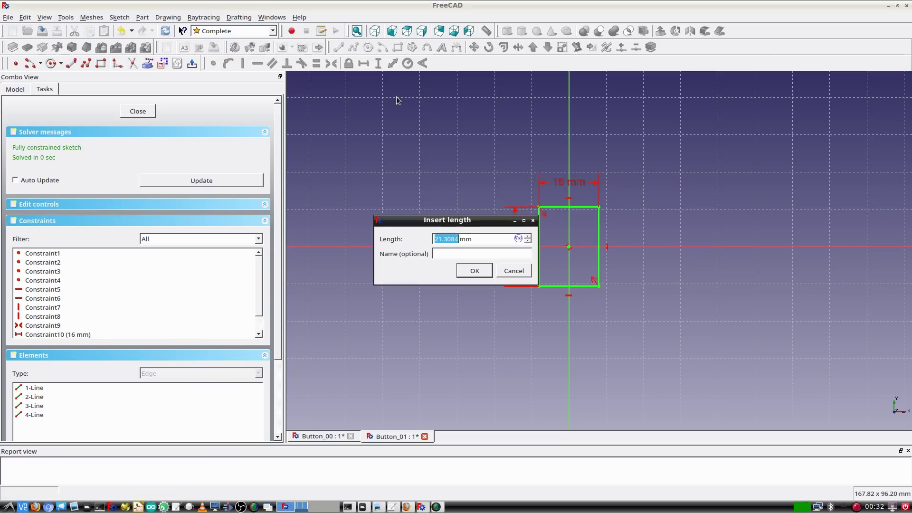
key(Return)
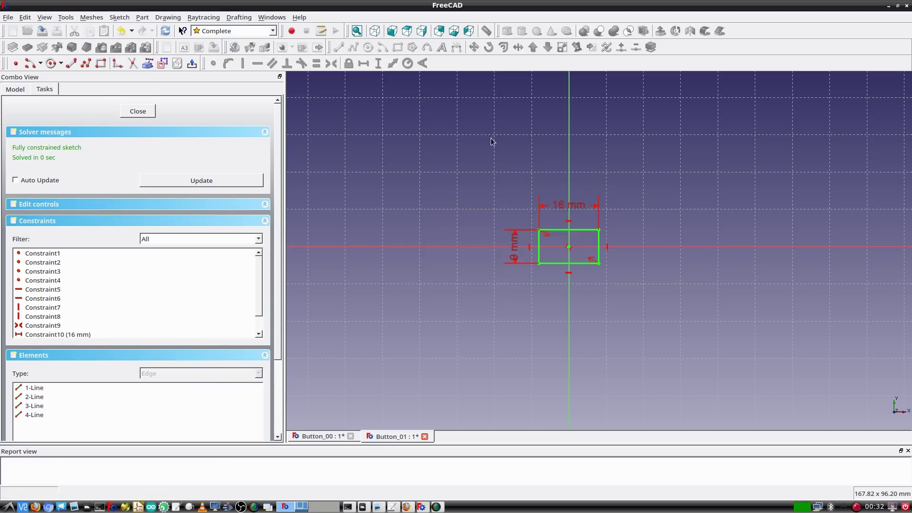
Close the rectangle sketch and rename it Base 16mm x 9mm.
scroll(603, 258, up, 4)
click(137, 110)
click(45, 141)
text(Base 16mm x 9mm)
key(Return)
Pad the base sketch 2 mm and name the pad Base Pad 2mm.
click(13, 46)
text(2Base)
key(End)
text(2mm)
key(Return)
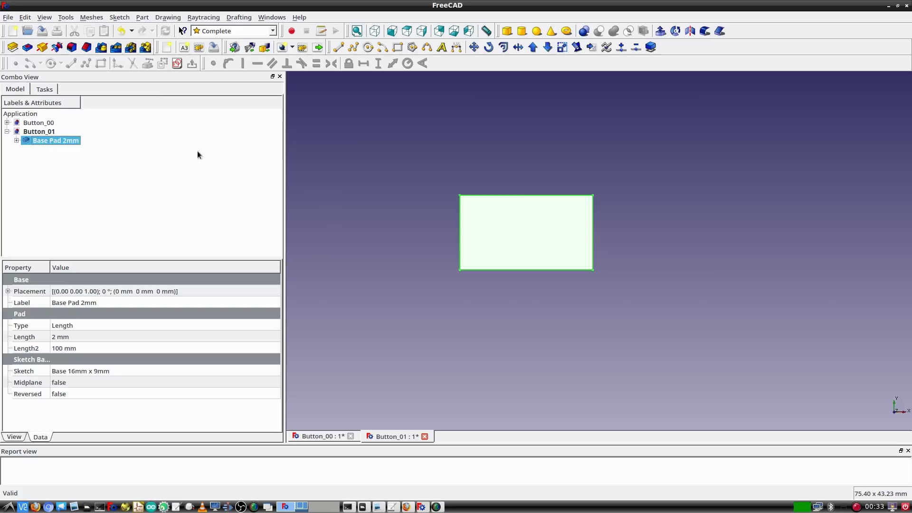
Create a sketch on the base pad's top face and draw a rectangle made symmetric about the origin.
click(499, 219)
click(177, 63)
click(100, 64)
click(502, 219)
click(331, 63)
Set the new rectangle's horizontal width to 12.6 mm and its vertical height to 6.1 mm.
click(490, 184)
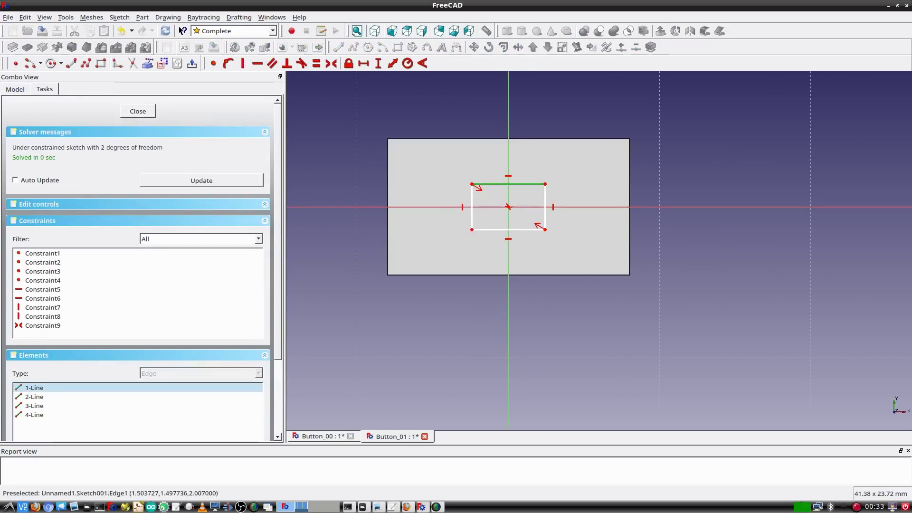
click(364, 64)
text(12.6)
key(Return)
click(413, 197)
click(378, 64)
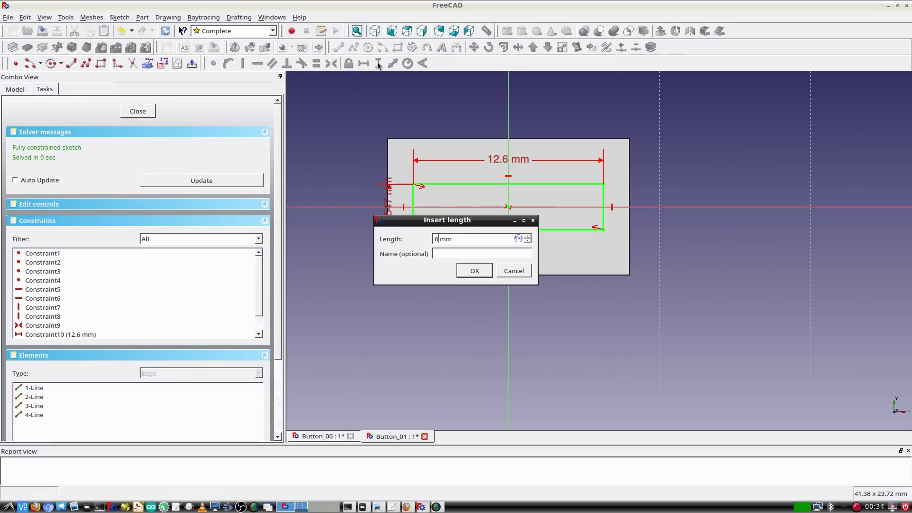
key(Return)
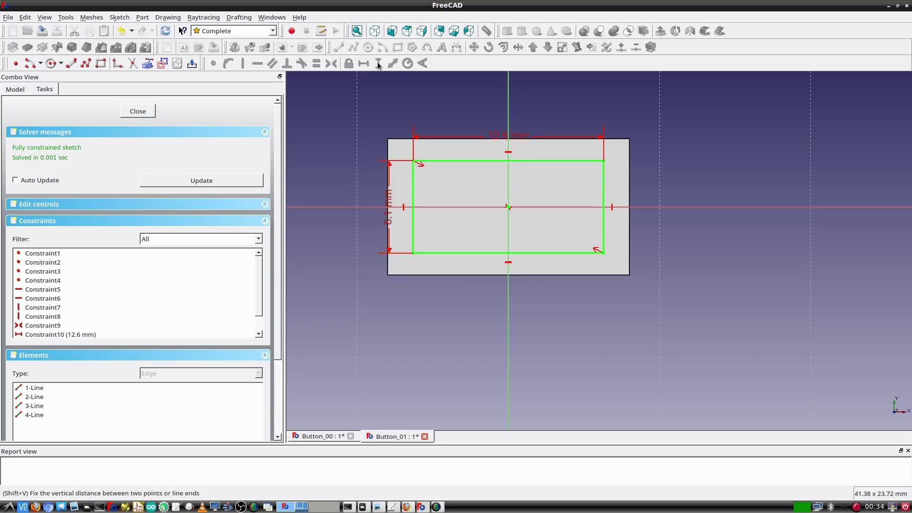
Close the sketch and pad the 12.6 mm x 6.1 mm rectangle 10 mm up from the base.
click(137, 111)
click(44, 150)
click(12, 46)
middle_drag(401, 328, 398, 276)
click(122, 111)
Rename the upper sketch Stalk 12.6mm x 6.1mm and its pad Stalk Pad 10mm.
click(16, 140)
click(16, 159)
click(52, 168)
key(F2)
text(Stalk 12.6mm x 6.1mm)
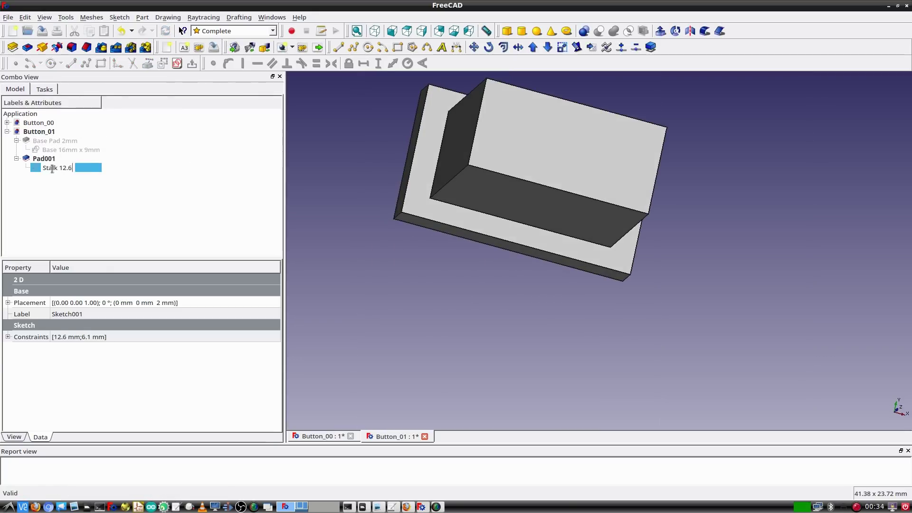
key(Return)
key(Up)
key(F2)
text(Stalk Pad 10mm)
In wireframe display, fillet the stalk's corner edges with a 3 mm radius and name the fillet Base Fillet 3mm.
click(44, 17)
mouse_move(62, 113)
click(200, 152)
click(72, 47)
text(3)
click(122, 110)
click(38, 175)
key(F2)
text(Base Fillet 3mm)
key(Return)
Fillet the four corner edges of the base plate with a 4 mm radius.
click(446, 146)
ctrl+click(649, 242)
ctrl+click(627, 356)
ctrl+click(424, 260)
click(71, 47)
text(4)
key(Return)
Rename the 3 mm fillet Stem Fillet 3mm and the 4 mm fillet Base Fillet 4mm.
click(60, 179)
key(F2)
key(Home)
key(shift+Right)
key(shift+Right)
key(shift+Right)
key(shift+Right)
text(Stem)
key(Return)
key(Down)
key(F2)
text(Base Fillet 4mm)
key(Return)
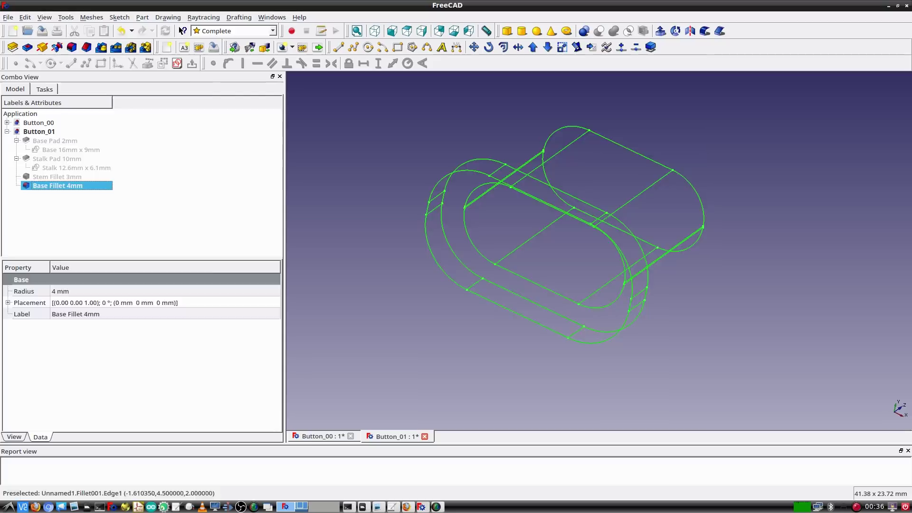
Switch to shaded display, fillet the stalk's top face with a 2 mm radius and name it Top Fillet 2mm.
click(390, 157)
click(44, 18)
mouse_move(61, 113)
click(199, 141)
click(635, 185)
click(71, 47)
click(265, 153)
text(2)
key(Return)
click(69, 207)
key(F2)
text(Top Fillet)
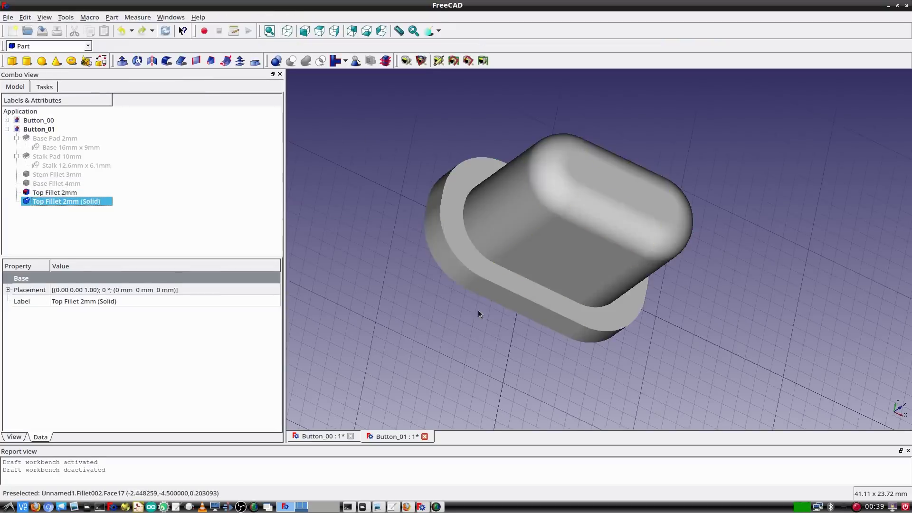
Save the Button_01 document and export its Top Fillet 2mm solid.
middle_drag(405, 249, 442, 193)
click(9, 17)
click(20, 88)
click(8, 17)
click(39, 153)
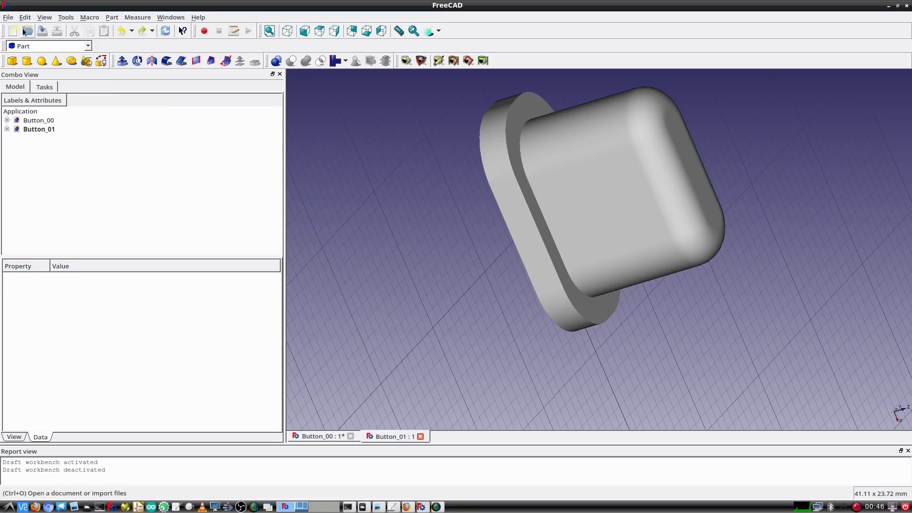
Create a new document and save it as Knob_00 in a new folder named Knob_00.
click(13, 31)
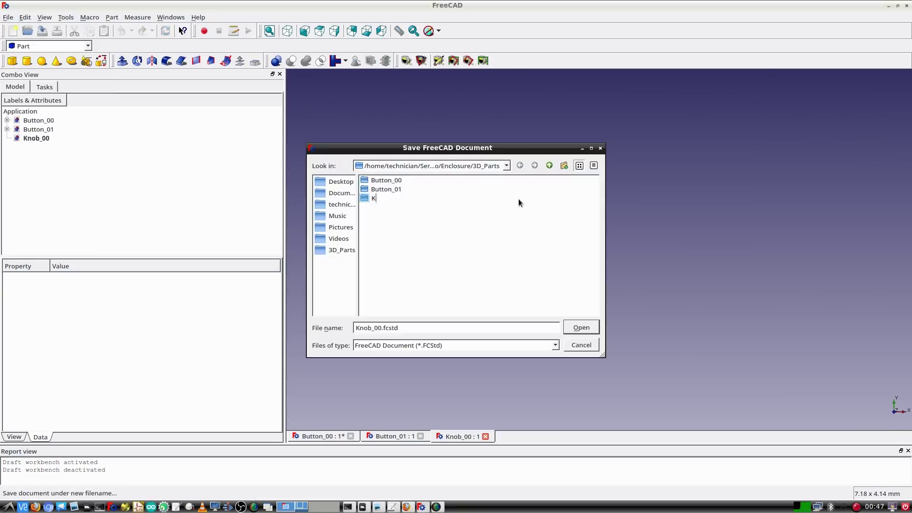
double_click(518, 198)
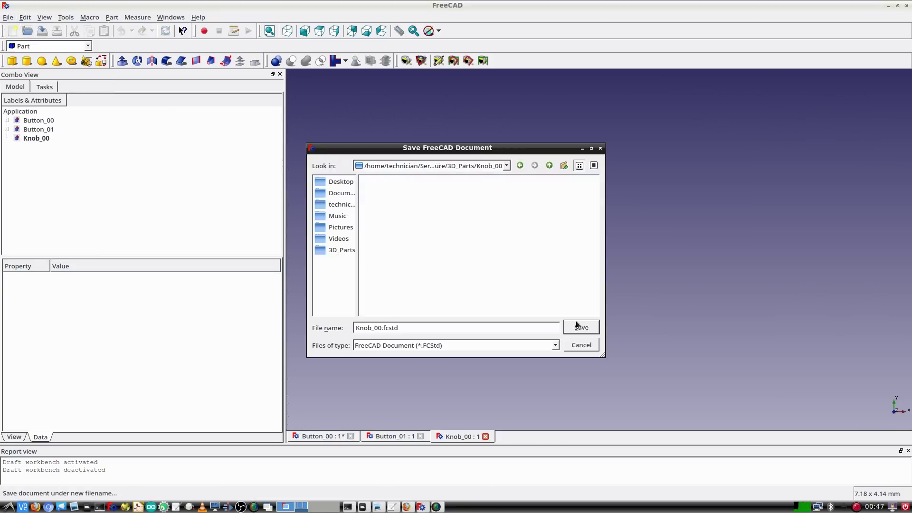
click(580, 327)
In the Complete workbench, create an XY-plane sketch and draw a circle of about 19.7 mm radius near the origin.
click(49, 45)
click(59, 68)
click(72, 66)
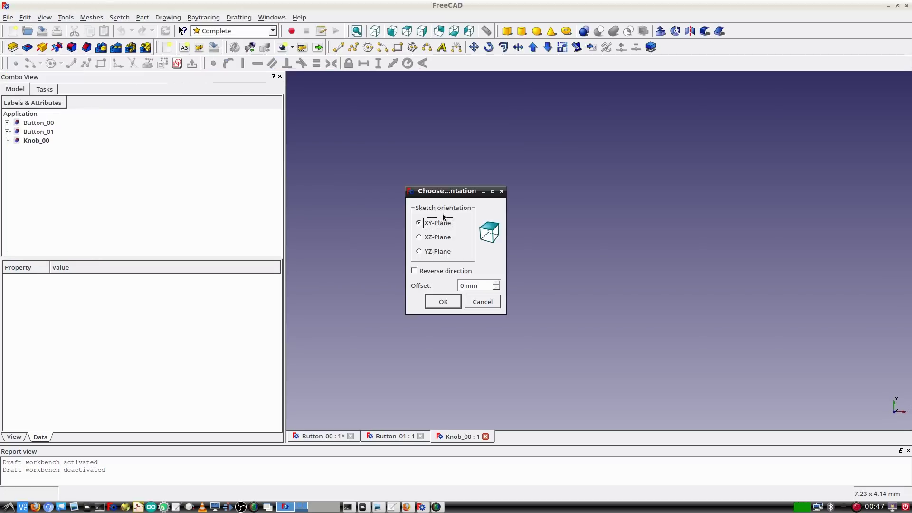
click(443, 302)
click(61, 63)
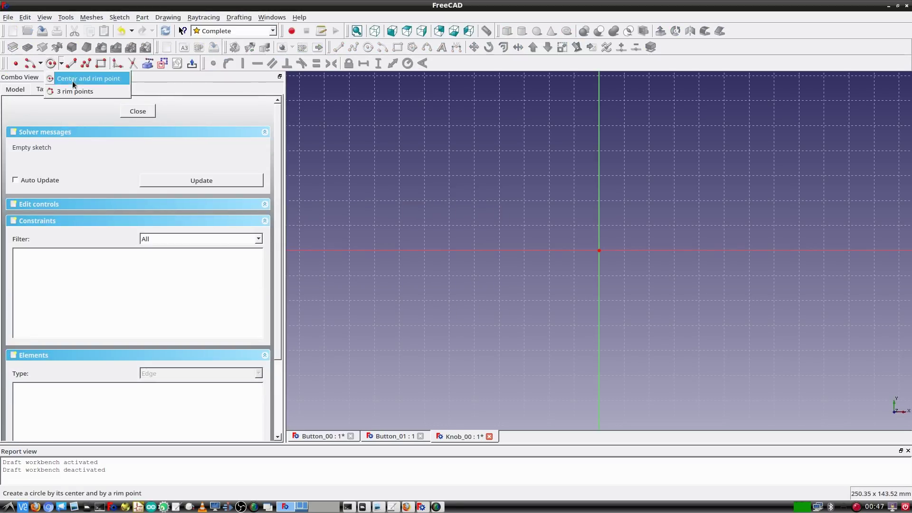
click(72, 81)
click(594, 242)
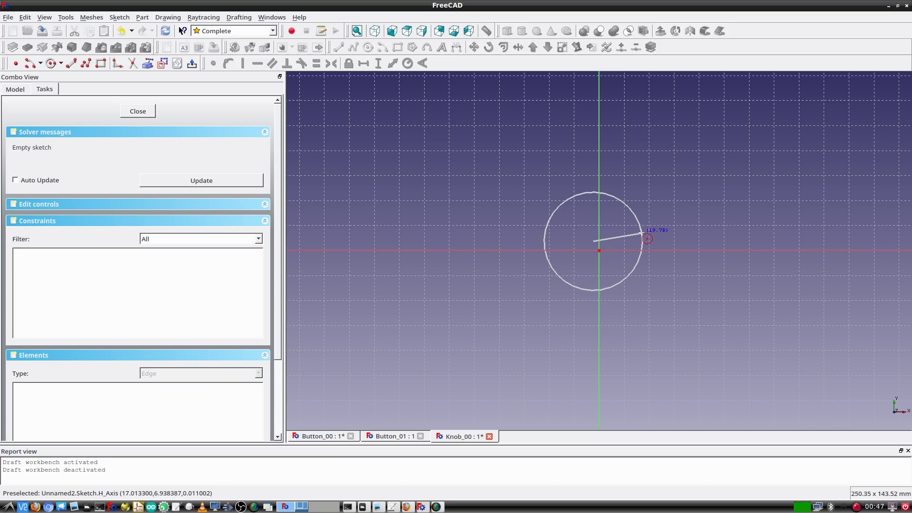
click(642, 233)
Constrain the circle's center to the origin and set its radius to 6.5 mm.
drag(615, 271, 584, 223)
click(213, 64)
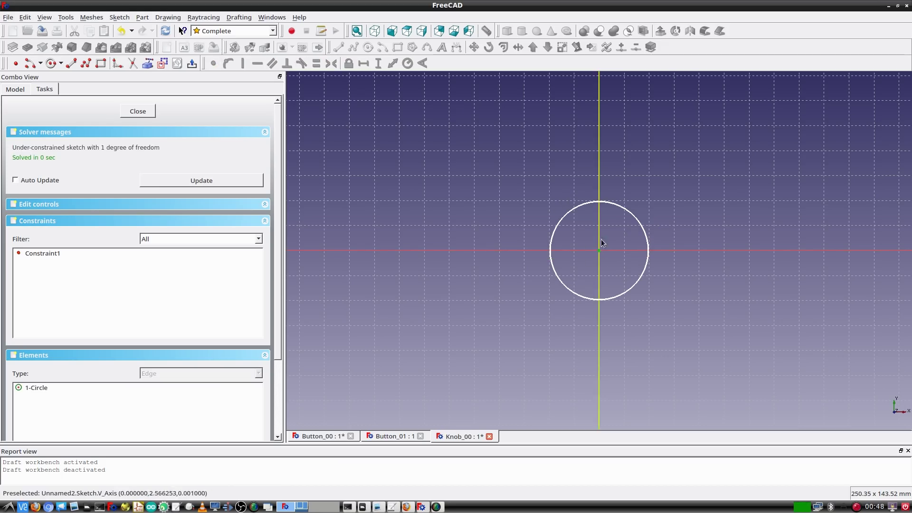
click(633, 217)
click(407, 63)
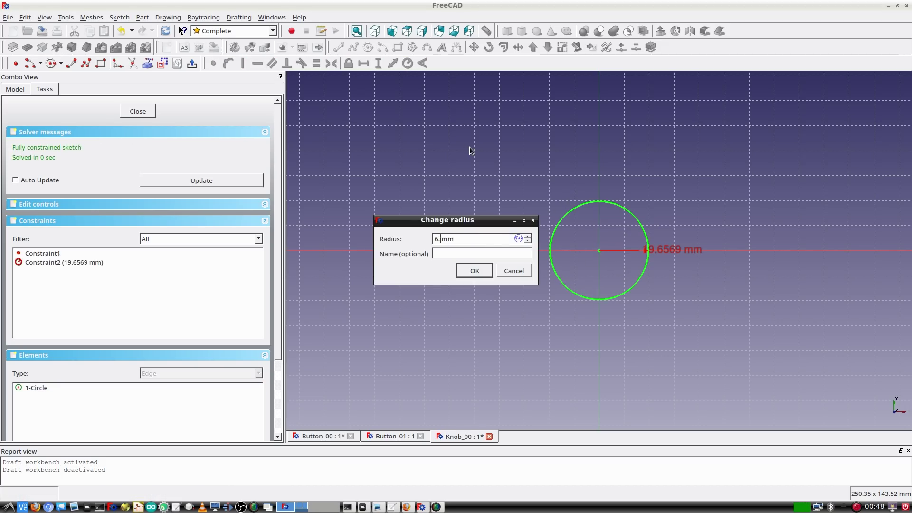
key(Return)
Close the circle sketch and rename it Base Circle 6.5mm Radius.
scroll(611, 249, up, 3)
click(128, 112)
key(F2)
text(Base Circle)
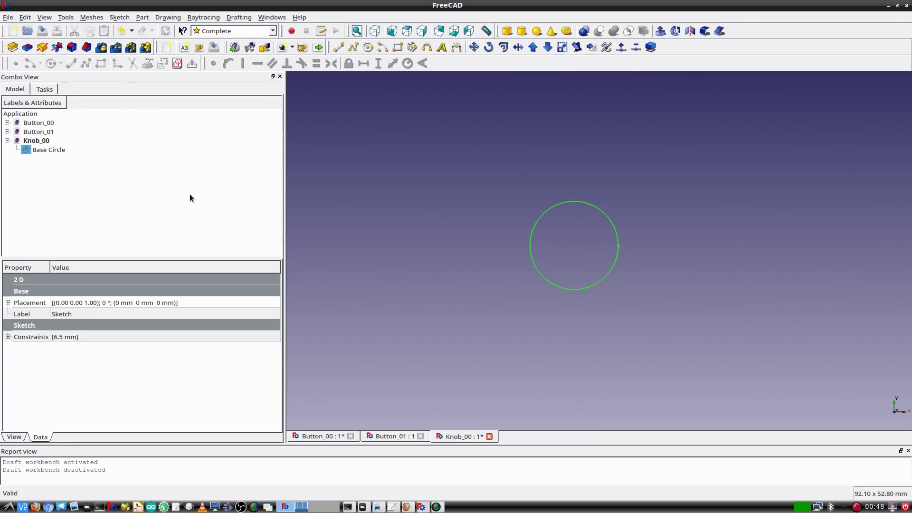
text( 6.5mm Radius)
key(Return)
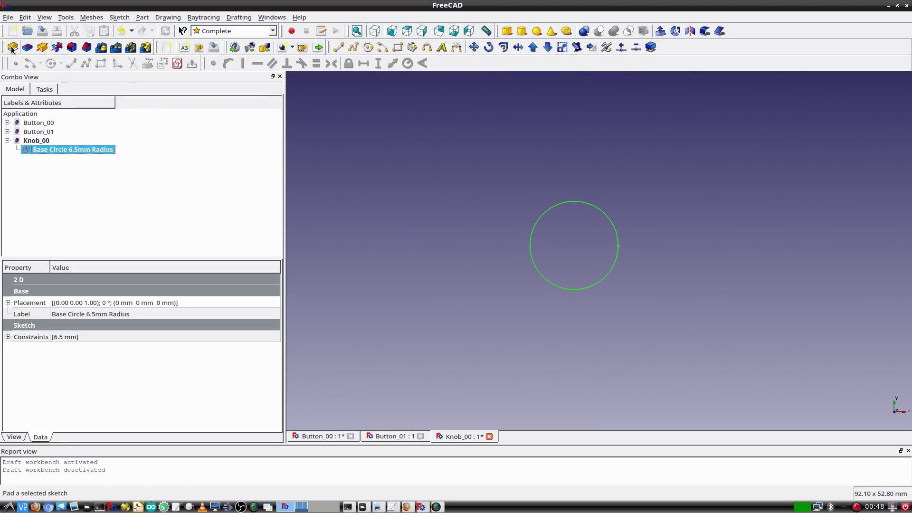
Pad the base circle 18 mm and name the pad Cylinder 18mm Tall 5.6mm Radious.
click(12, 48)
text(8mm)
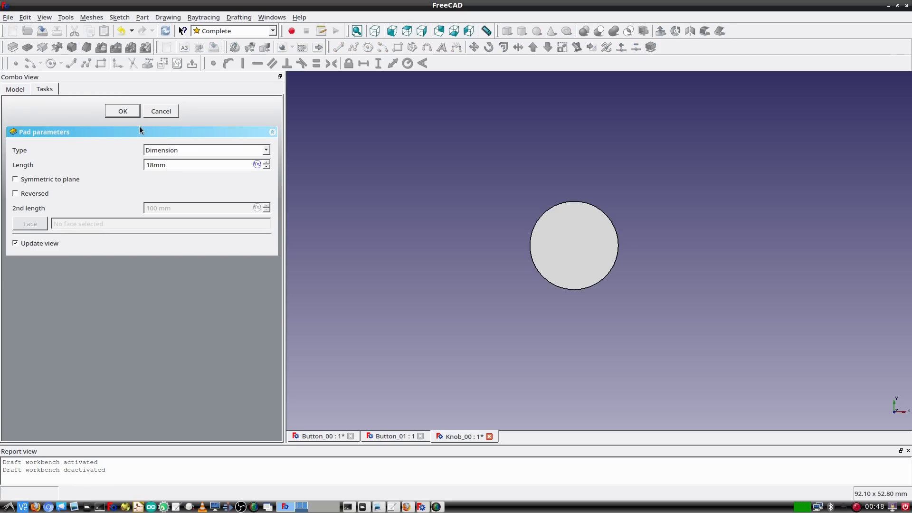
click(129, 112)
key(F2)
text(Cylinder 18mm Tall 5.6)
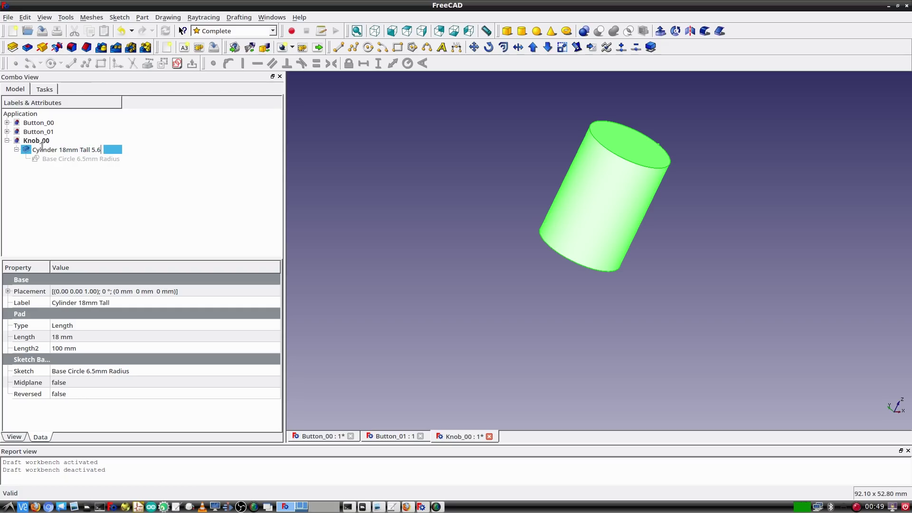
key(Return)
Fillet the cylinder's top and bottom faces with a 2 mm radius.
click(501, 173)
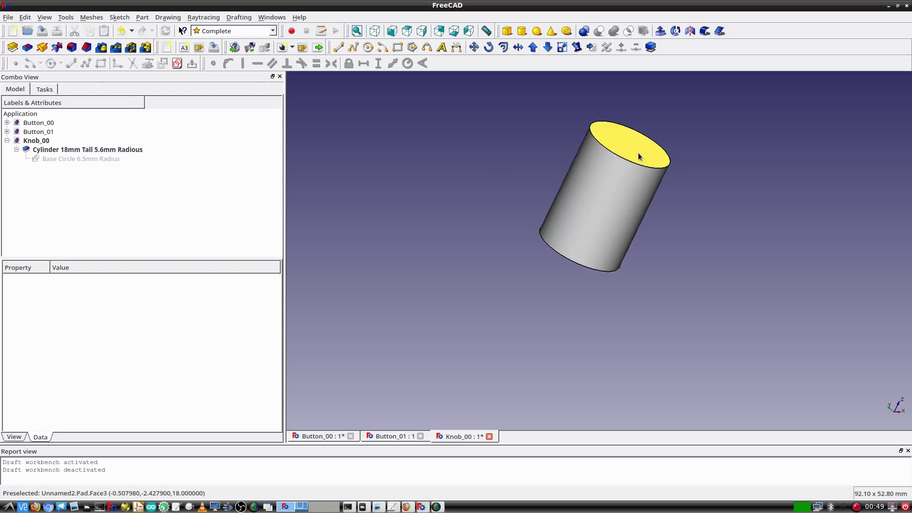
click(637, 153)
middle_drag(518, 320, 577, 271)
ctrl+click(586, 233)
middle_drag(746, 255, 637, 280)
click(73, 48)
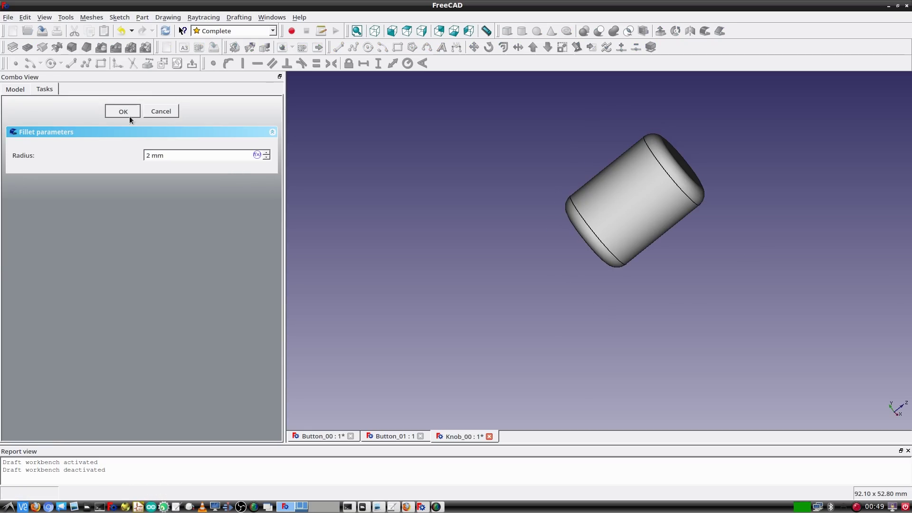
click(129, 116)
middle_drag(364, 250, 346, 277)
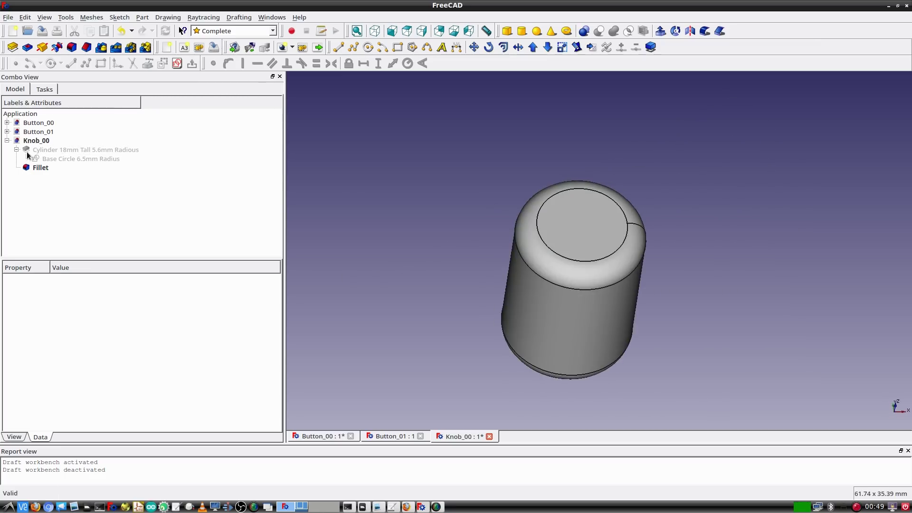
Rename the cylinder's fillet Fillet Top and Bottom 2mm.
click(34, 168)
key(F2)
text(Fillet Top and Bottom 2mm)
key(Return)
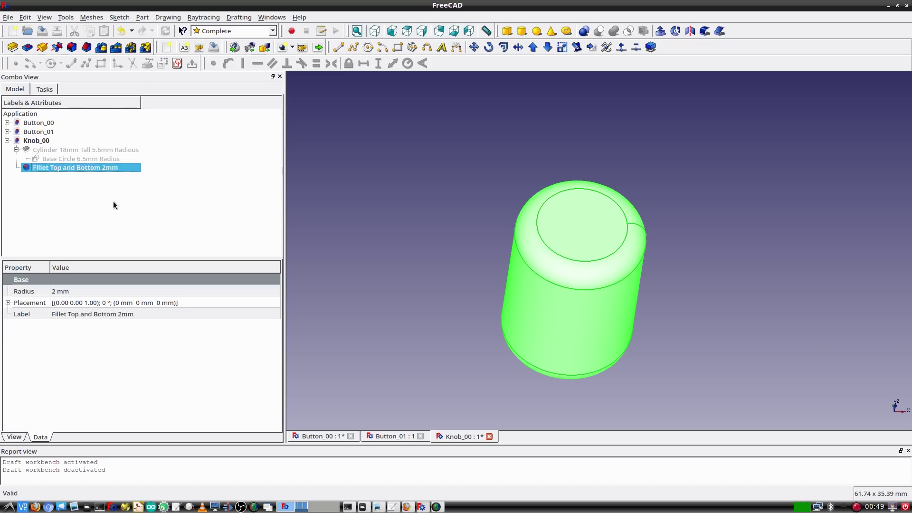
Create a group named Cylinder in Knob_00 and move the cylinder pad and its fillet into it.
right_click(38, 140)
click(71, 149)
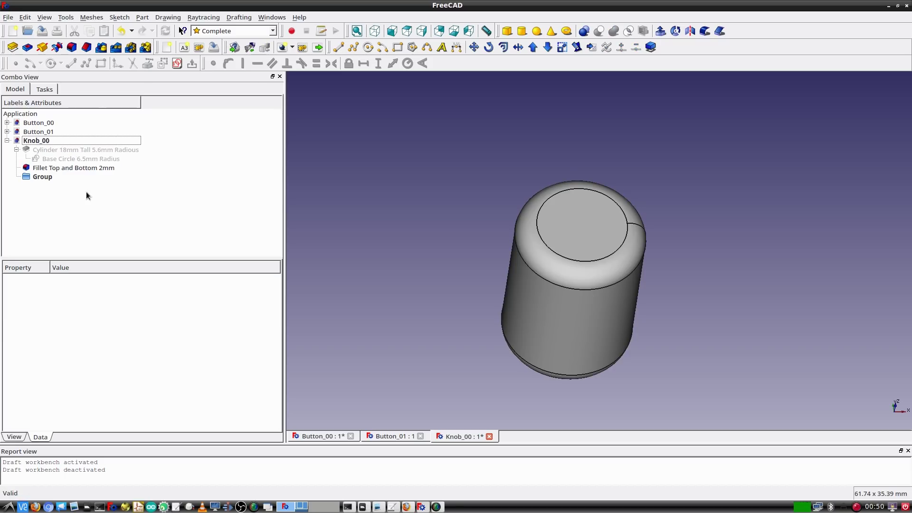
click(61, 178)
key(F2)
text(Cylinder)
key(Return)
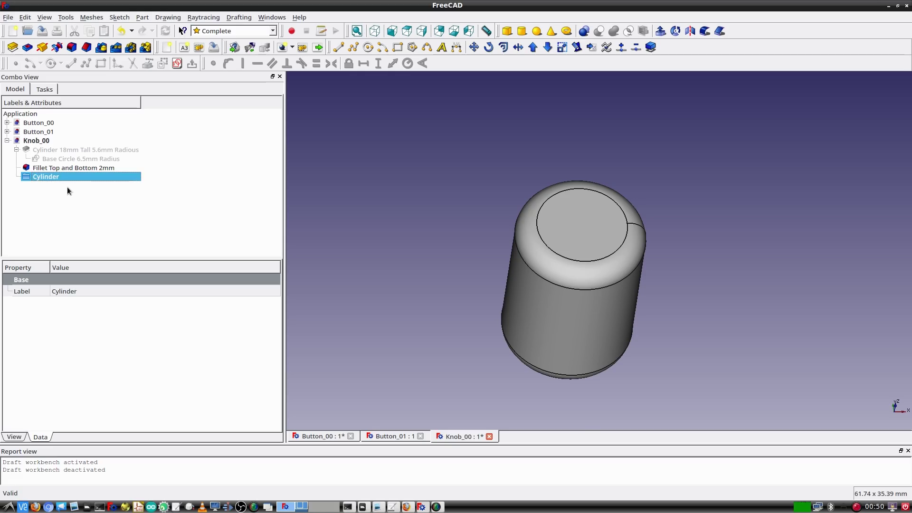
mouse_move(55, 169)
mouse_down()
mouse_move(47, 150)
mouse_move(45, 180)
mouse_move(55, 182)
mouse_move(51, 165)
mouse_up()
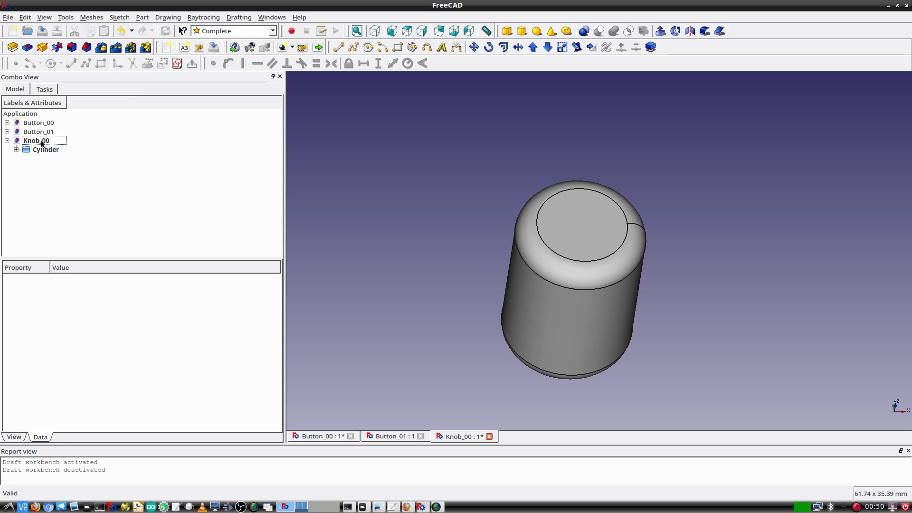
Create a second group in Knob_00 and name it Knurl.
right_click(42, 144)
click(59, 145)
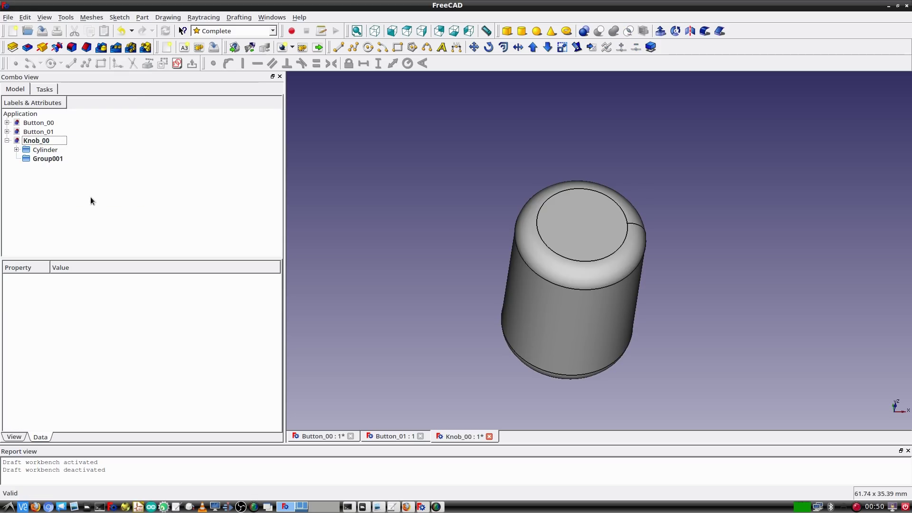
click(47, 158)
click(47, 159)
text(Knurl)
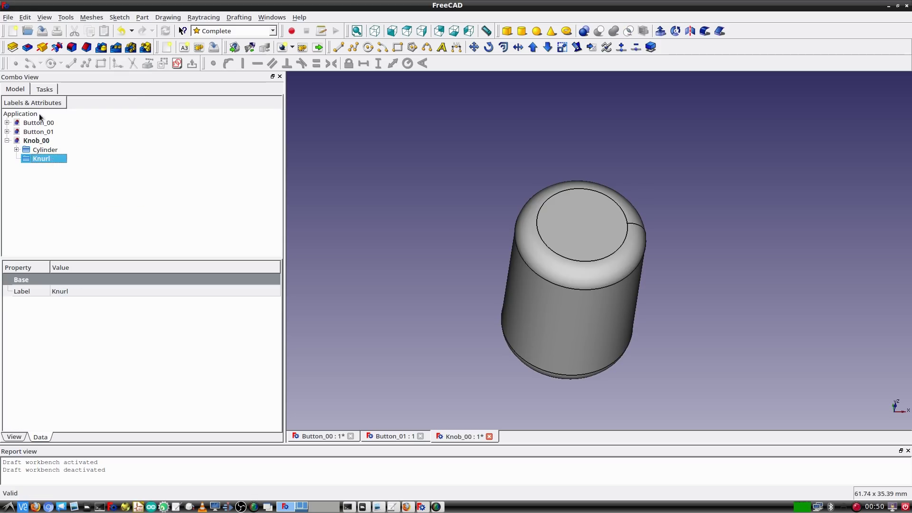
Create a sketch on the bottom face of the filleted cylinder.
click(16, 150)
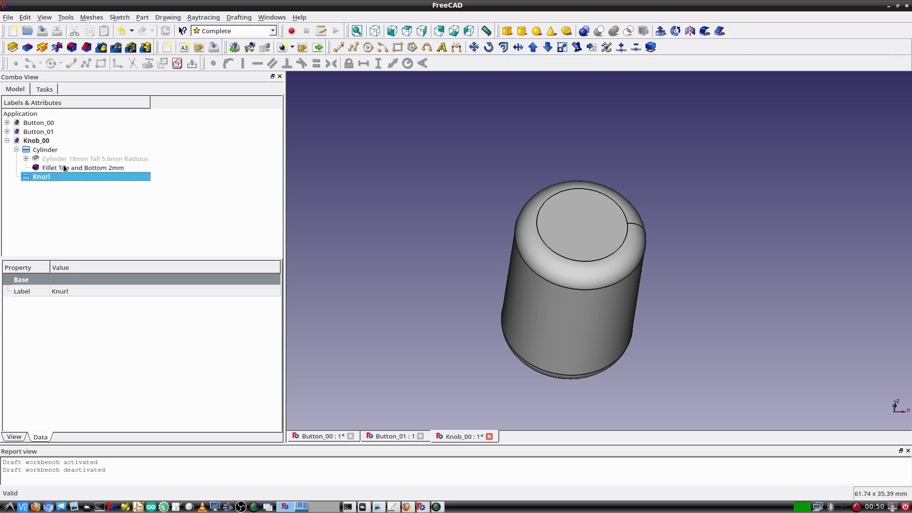
middle_drag(475, 371, 467, 282)
drag(468, 282, 588, 327)
click(588, 327)
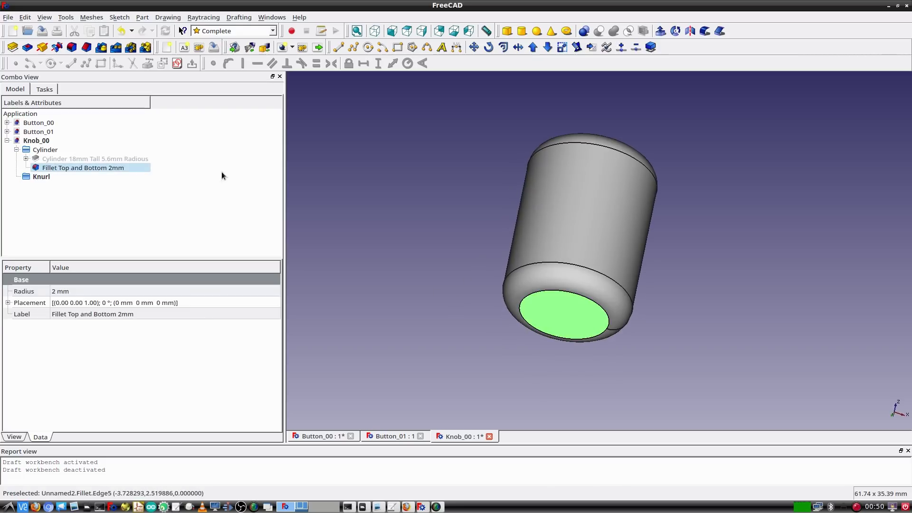
click(178, 63)
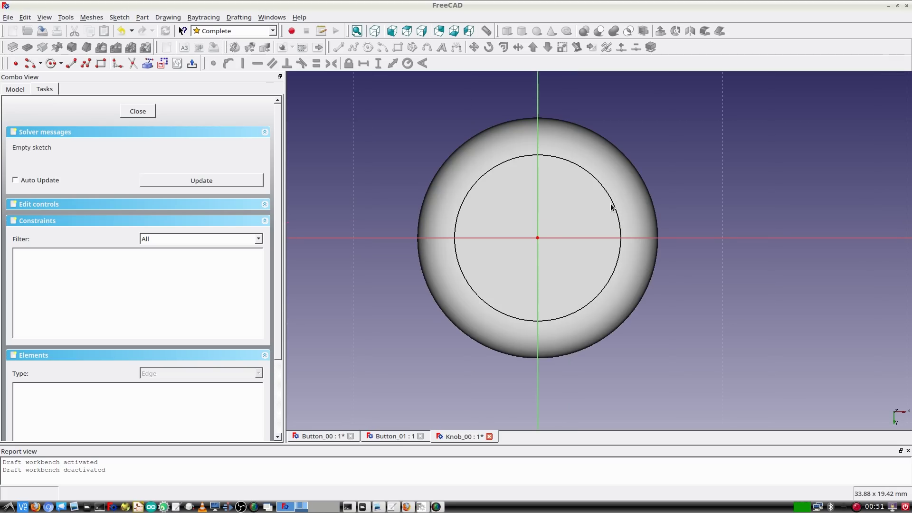
Hide the filleted cylinder and show the Base Circle 6.5mm Radius sketch while the new sketch stays open.
click(138, 112)
click(61, 167)
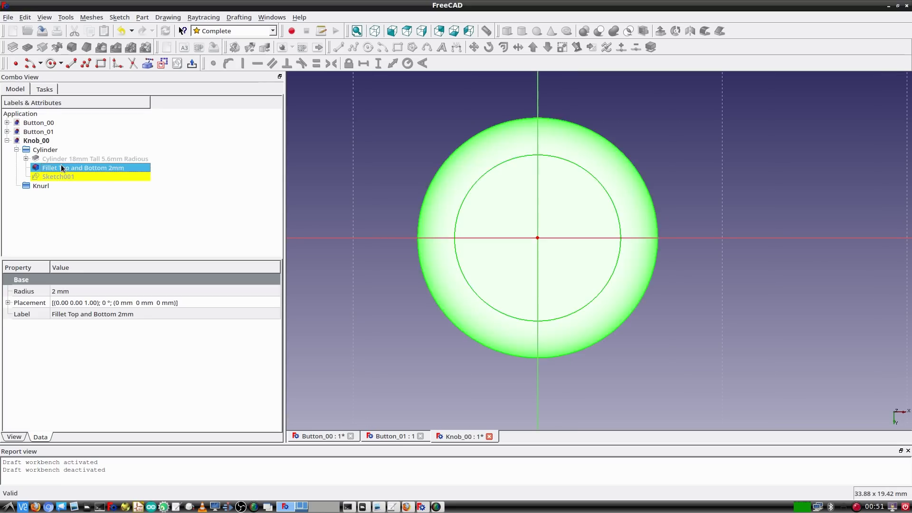
key(space)
click(57, 159)
click(26, 159)
click(64, 167)
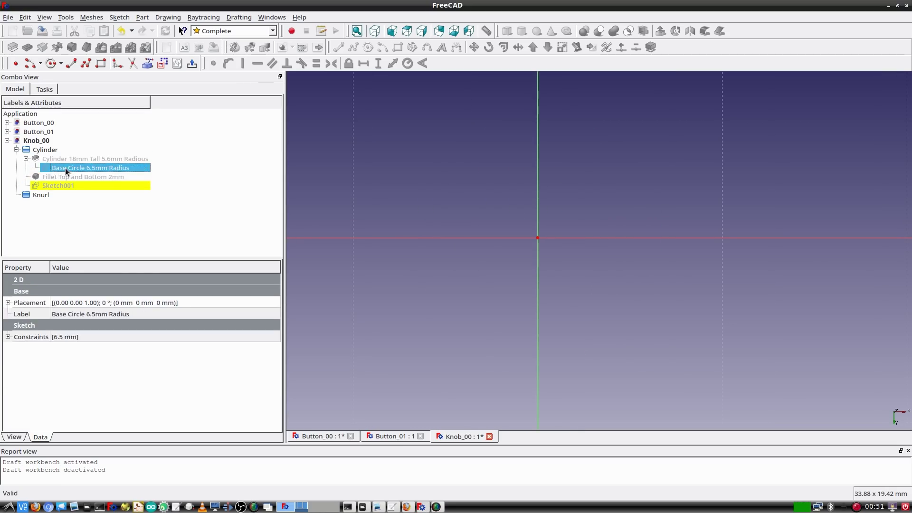
key(space)
Draw a construction rectangle inside the base circle of the new sketch, near the sketch origin.
click(69, 185)
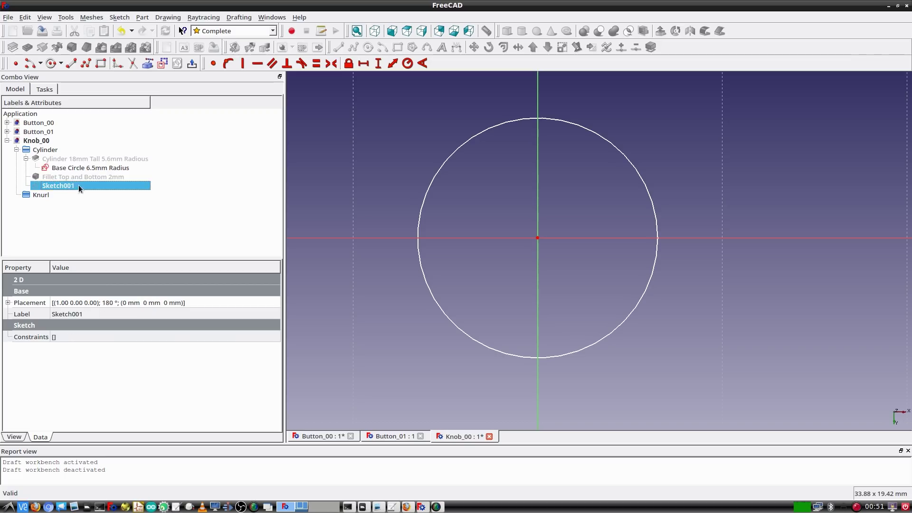
click(148, 64)
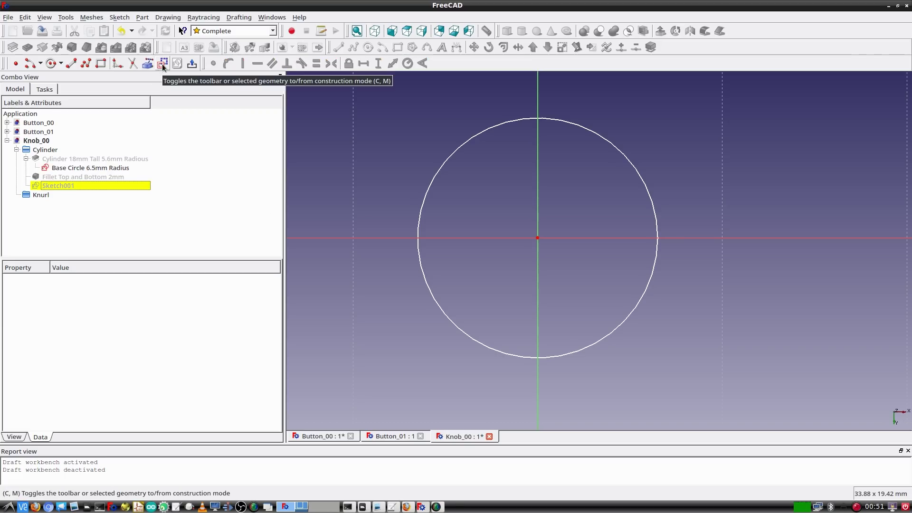
click(162, 65)
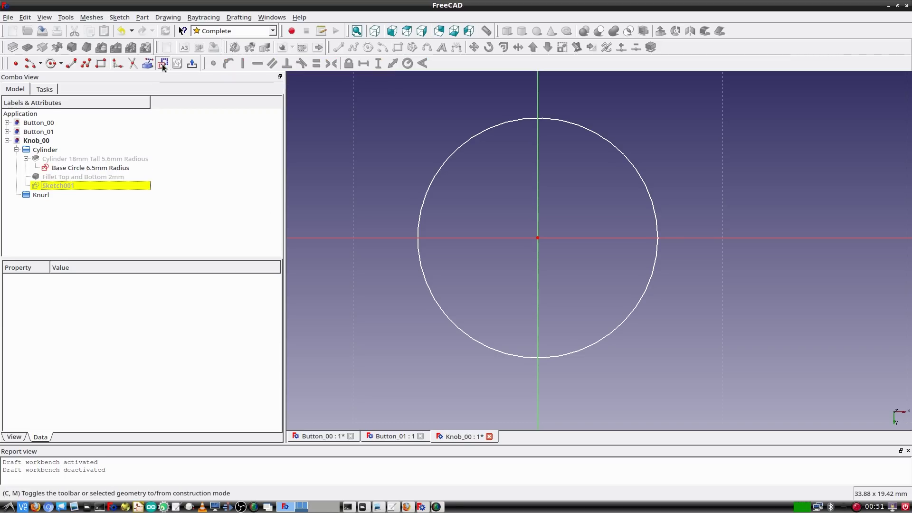
click(44, 90)
click(101, 63)
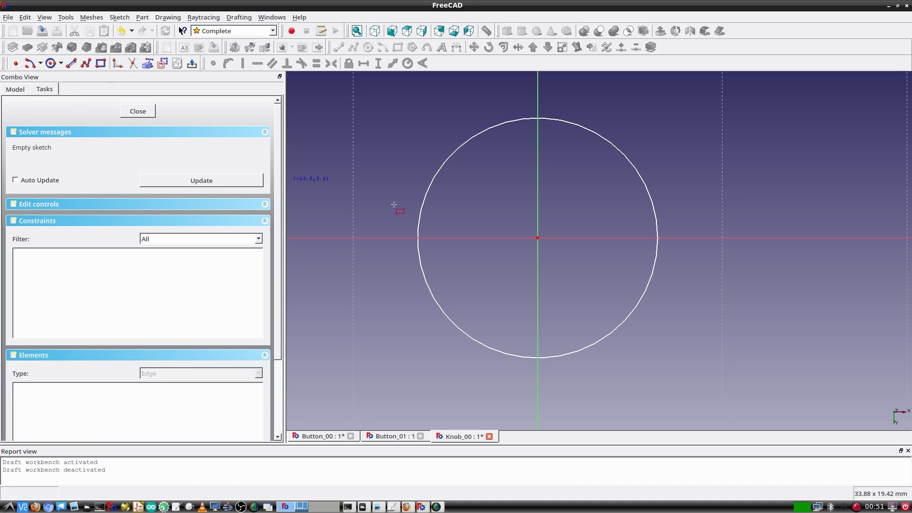
click(622, 252)
scroll(574, 255, up, 4)
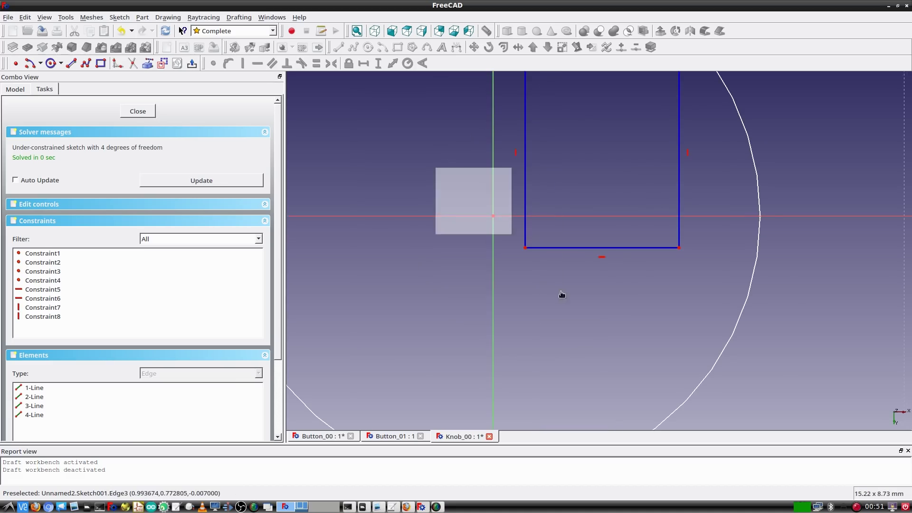
Make the construction rectangle's lower-left corner coincident with the origin and set its vertical side to 7 mm.
key(c)
scroll(556, 186, down, 2)
middle_drag(566, 156, 554, 272)
click(501, 247)
click(378, 63)
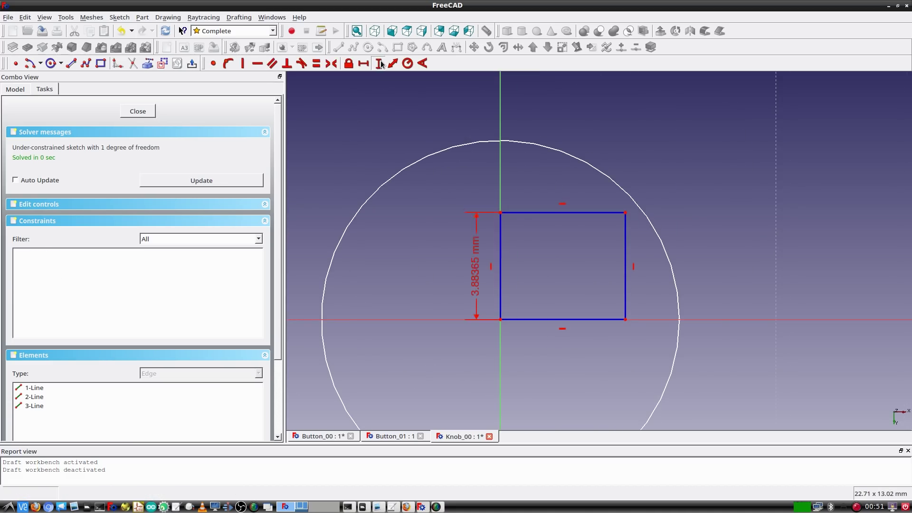
text(7)
key(Return)
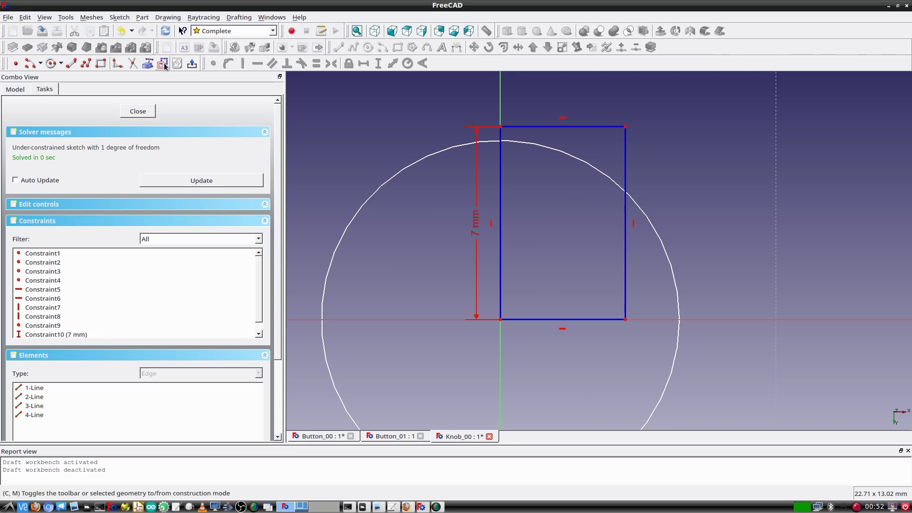
Draw a normal circle above the rectangle's upper-left corner and try to make its centre coincident with that corner.
click(51, 63)
click(493, 107)
click(501, 126)
scroll(510, 131, up, 3)
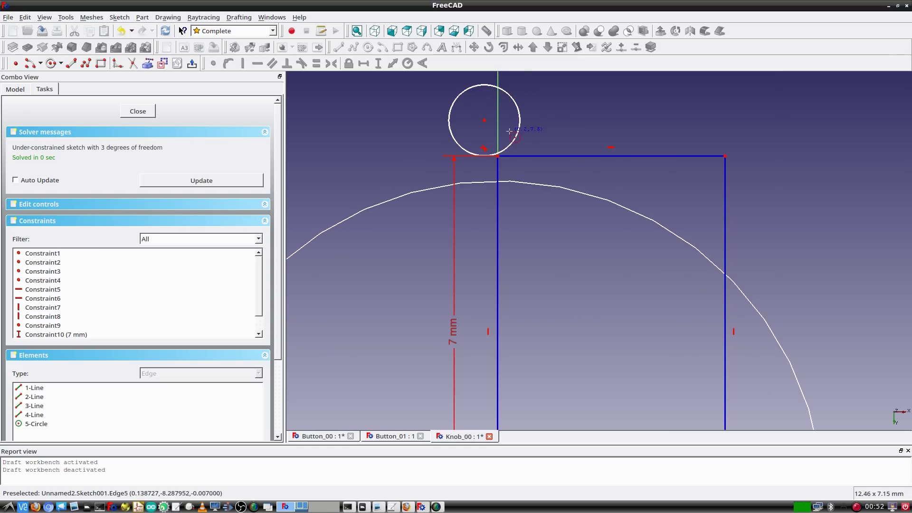
drag(474, 114, 508, 168)
key(c)
scroll(509, 168, down, 4)
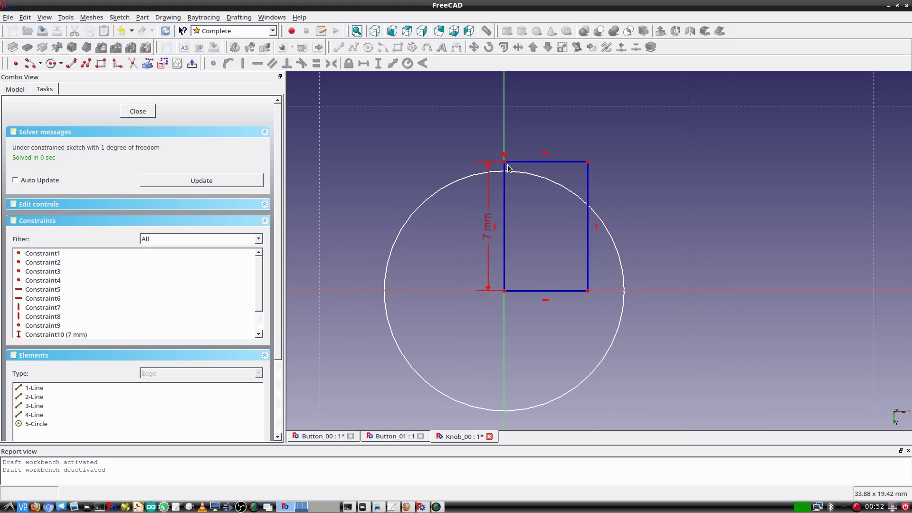
Undo the circle with its constraint, the 7 mm dimension and the origin constraint, back to the unconstrained construction rectangle.
key(ctrl+z)
scroll(507, 167, up, 3)
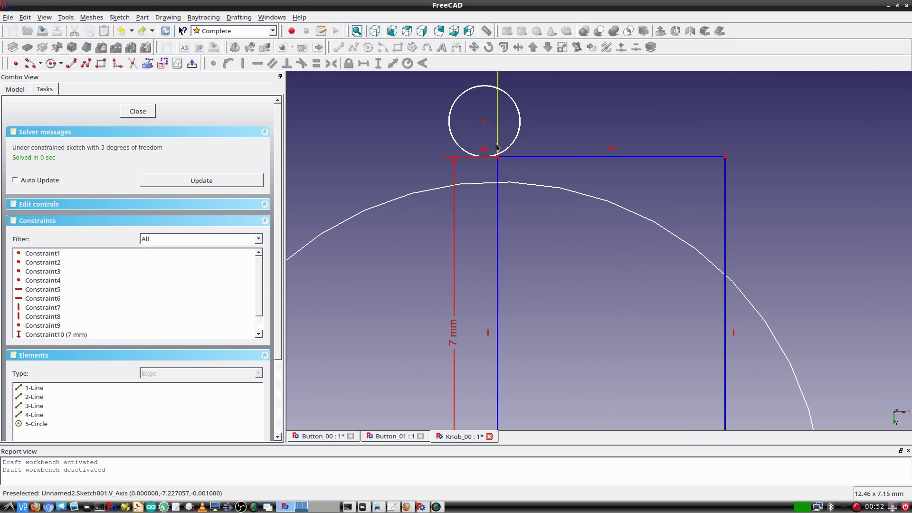
click(486, 123)
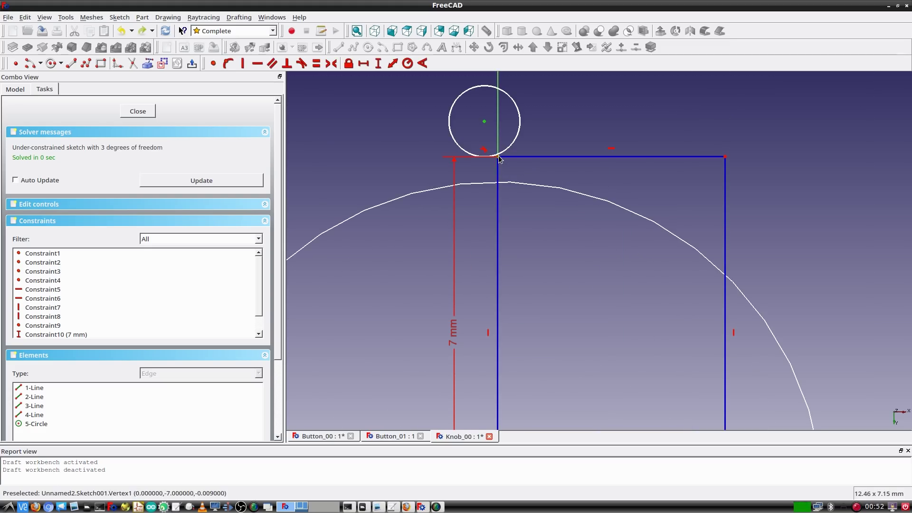
key(ctrl+y)
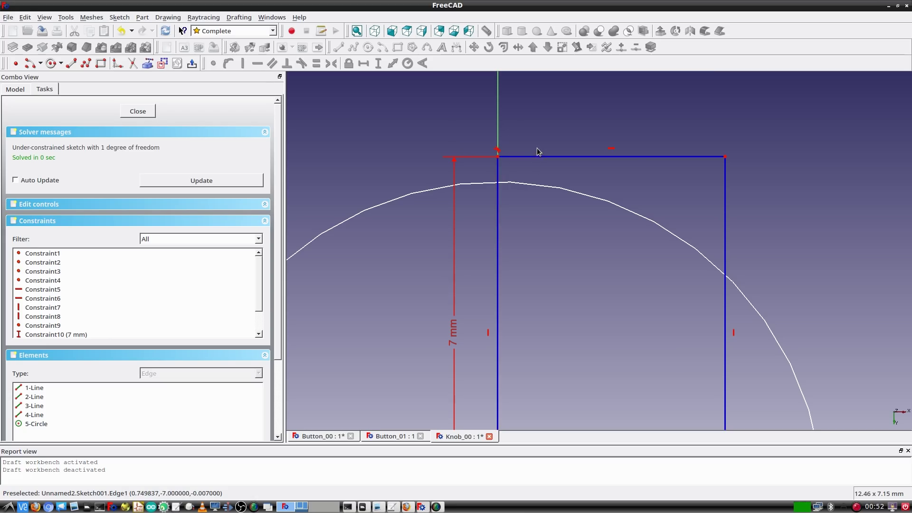
scroll(530, 307, down, 3)
key(ctrl+z)
key(ctrl+z)
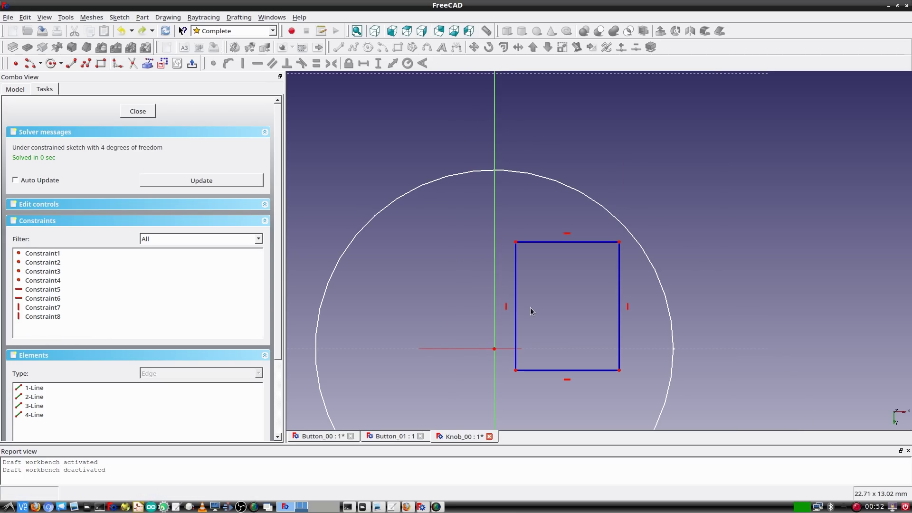
Draw a circle around the construction rectangle's upper-left corner and make its centre coincident with that corner.
click(51, 63)
click(507, 226)
click(538, 263)
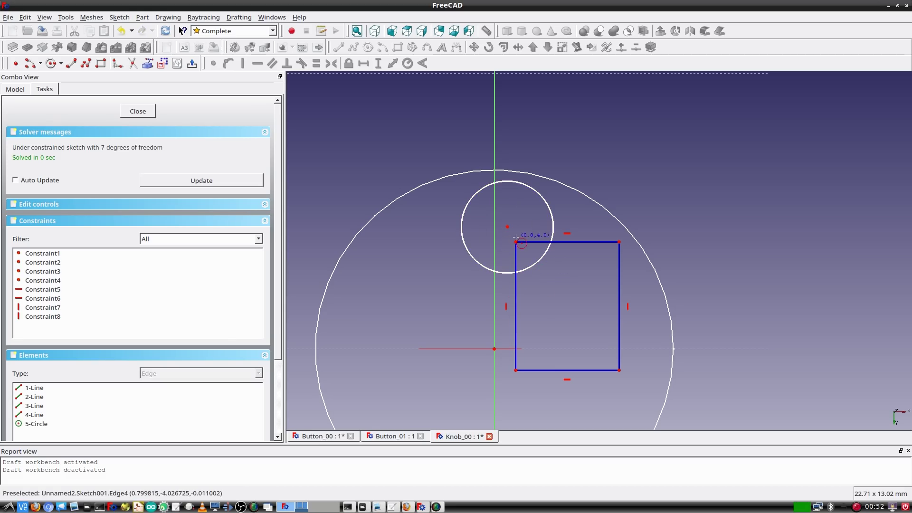
drag(503, 213, 528, 260)
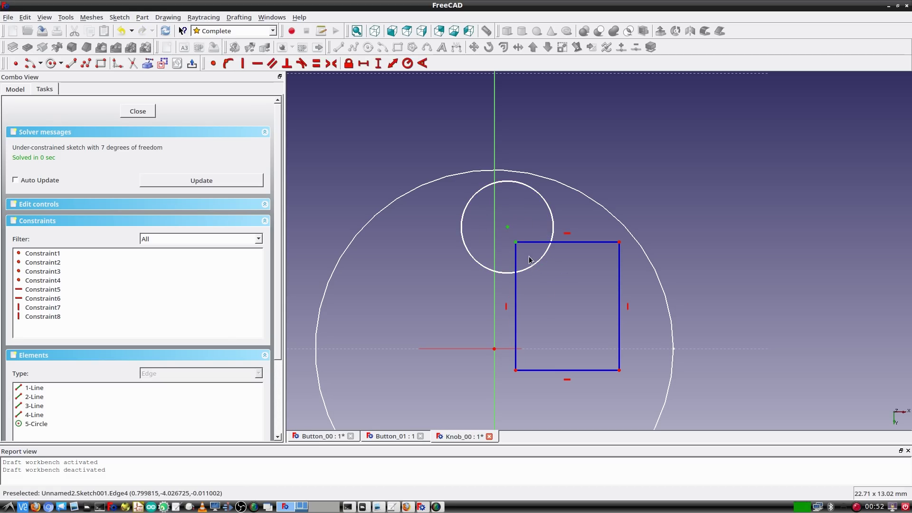
key(c)
Make the rectangle's lower-left corner coincident with the origin and set the length of its side on the vertical axis to 7 mm.
drag(474, 337, 528, 382)
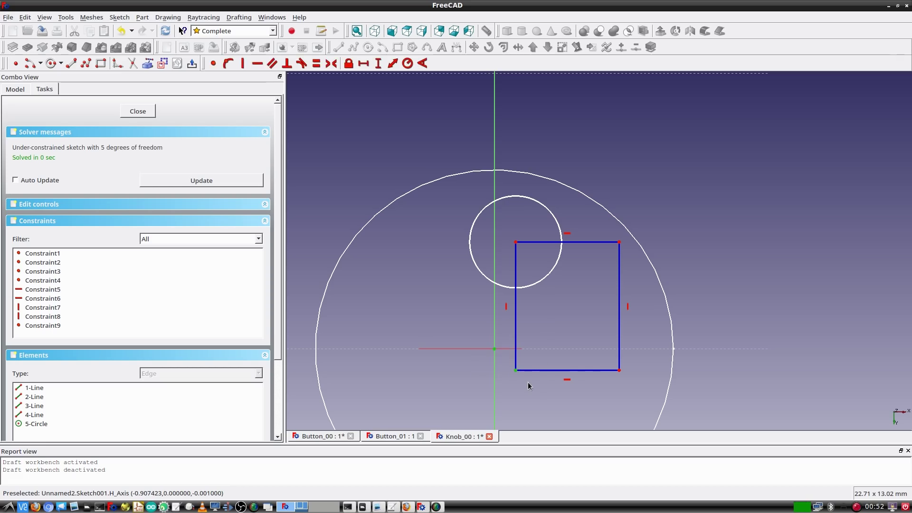
key(c)
click(494, 252)
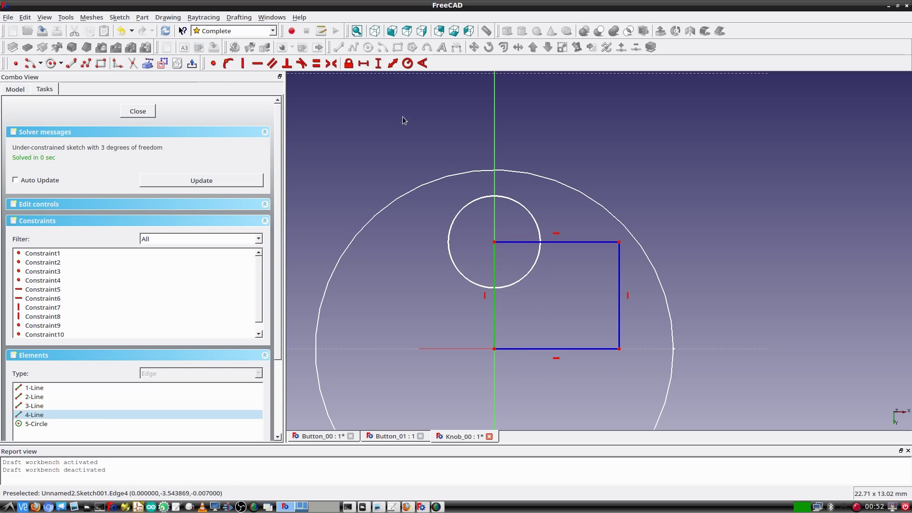
click(378, 63)
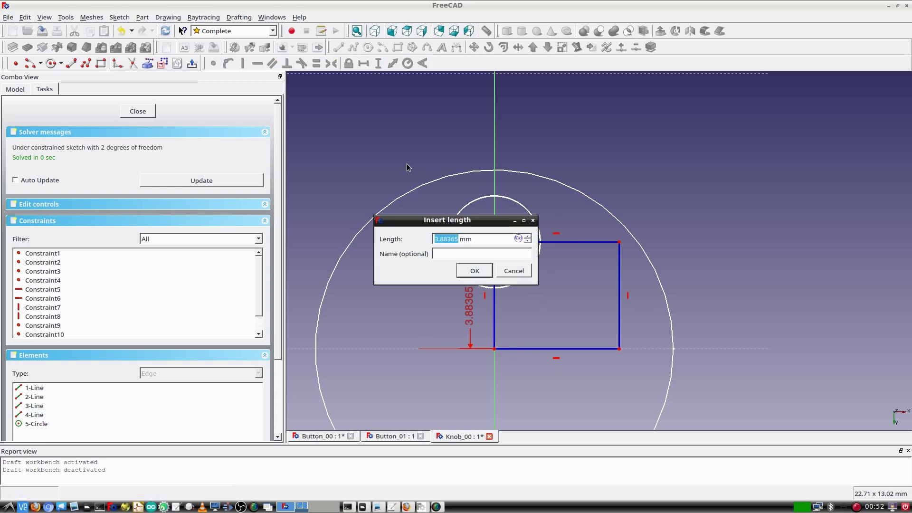
text(7)
key(Return)
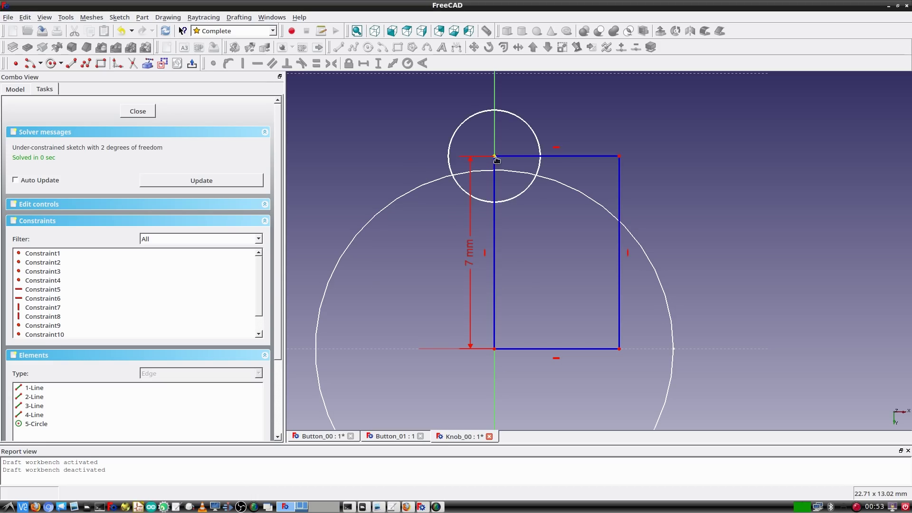
Constrain the small circle's radius to 1 mm and close the sketch.
click(529, 135)
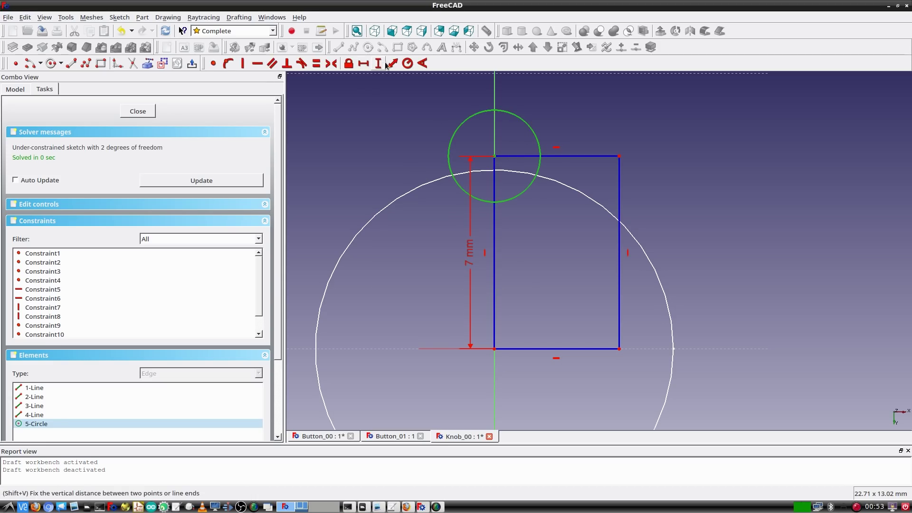
click(408, 63)
key(Return)
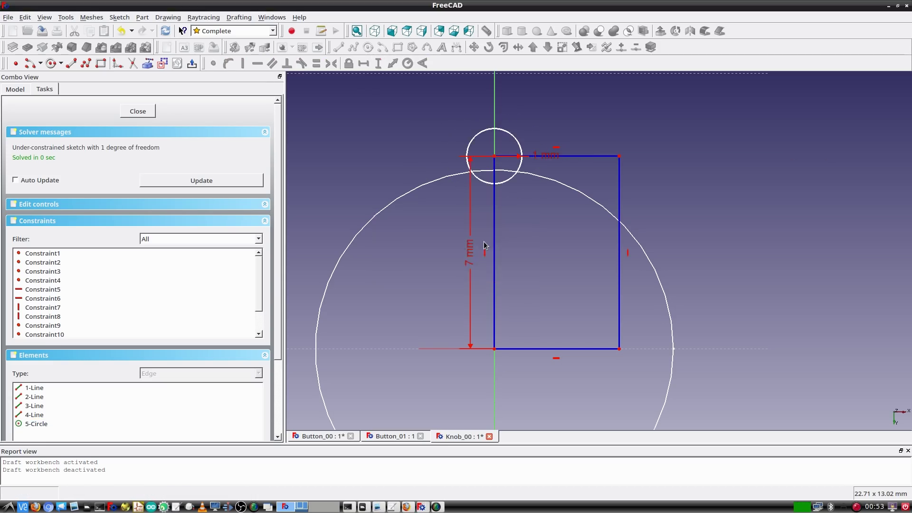
click(137, 112)
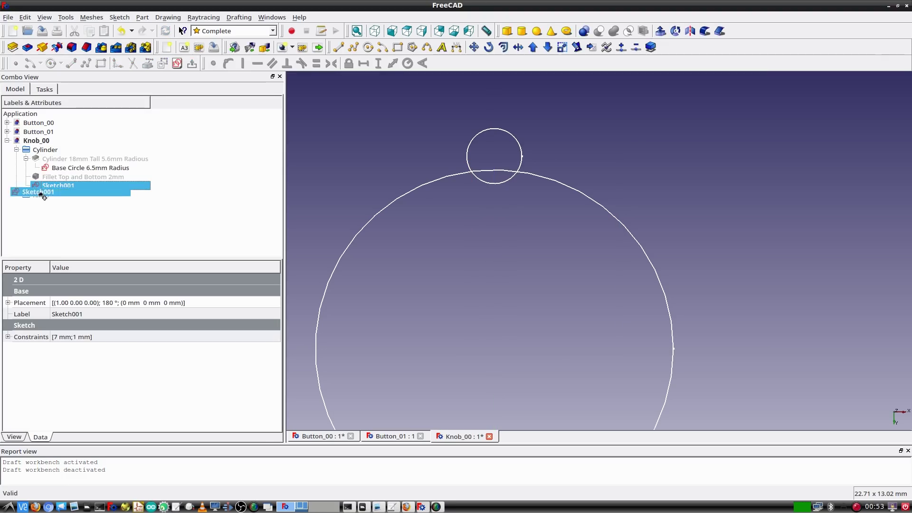
Move the new sketch into the Knurl group and rename it "Knurl circle 1mm radious 7mm from center".
click(17, 186)
click(51, 197)
click(51, 196)
text(Knurel Circle 1mm radious 7mm from center)
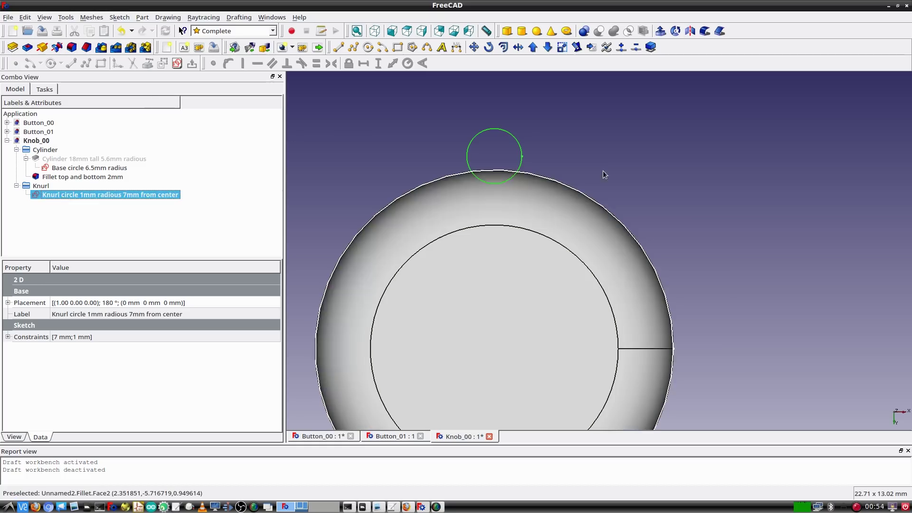
Pocket the knurl circle sketch with type Through all and rename the pocket "Knurl cut through".
middle_drag(648, 159, 594, 184)
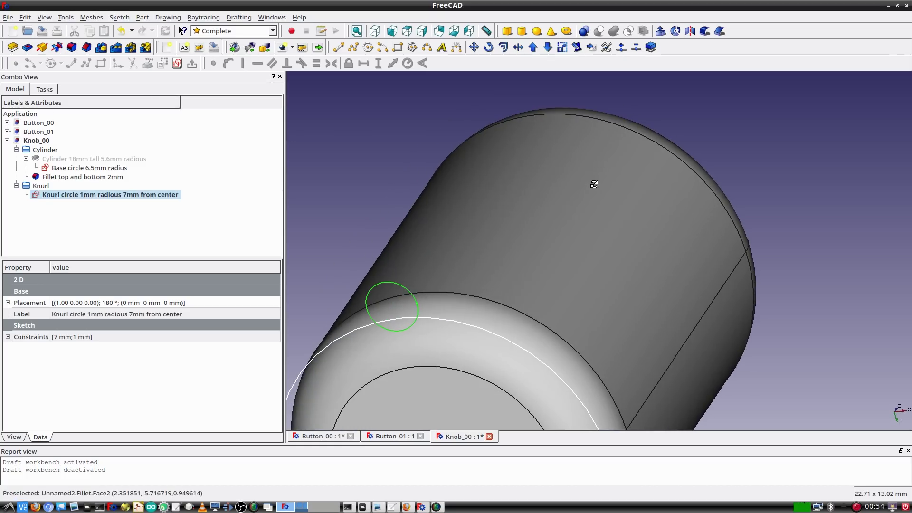
click(32, 49)
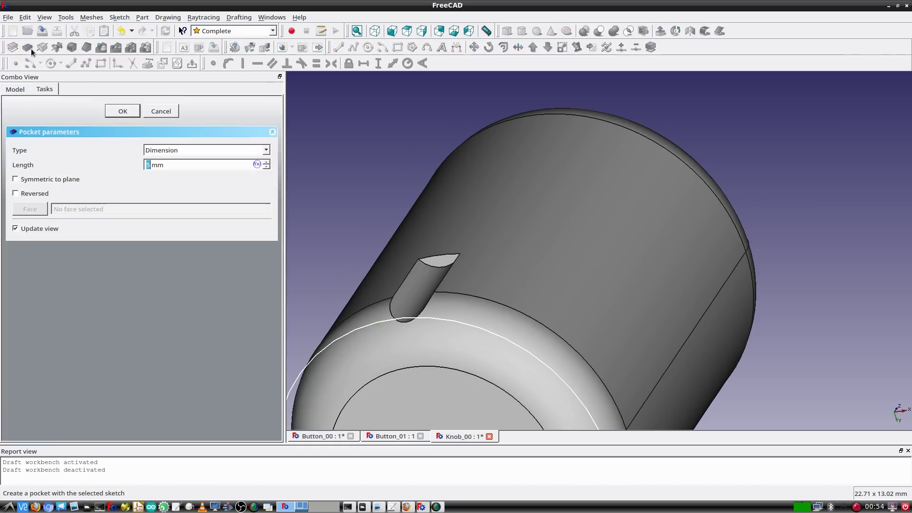
click(267, 150)
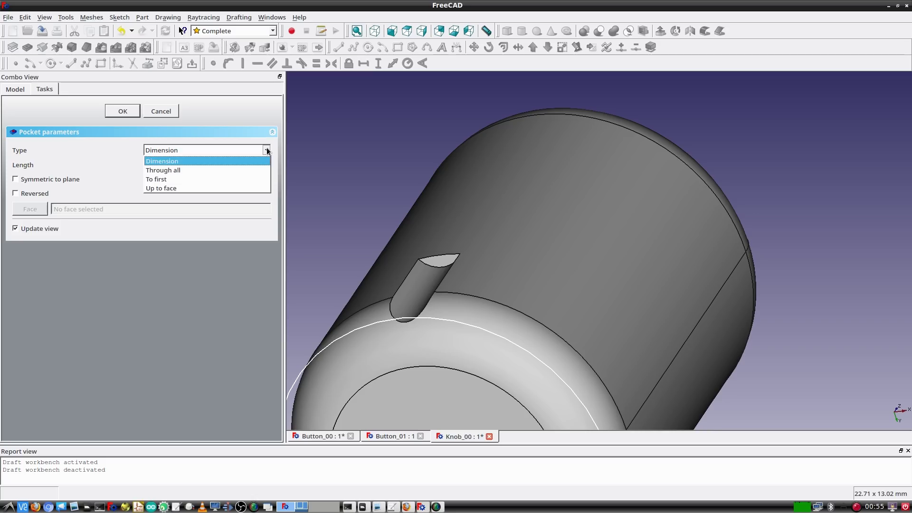
click(253, 170)
click(123, 111)
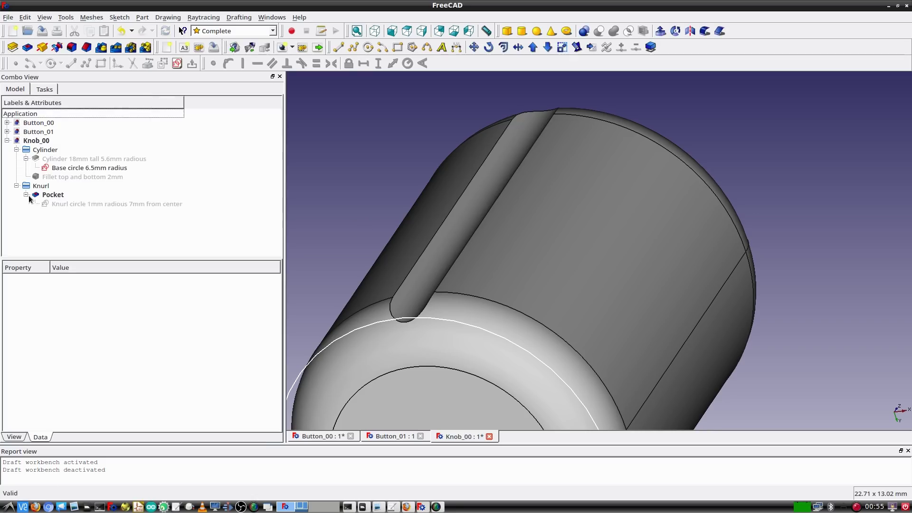
click(50, 195)
text(Knurl cut through)
key(Return)
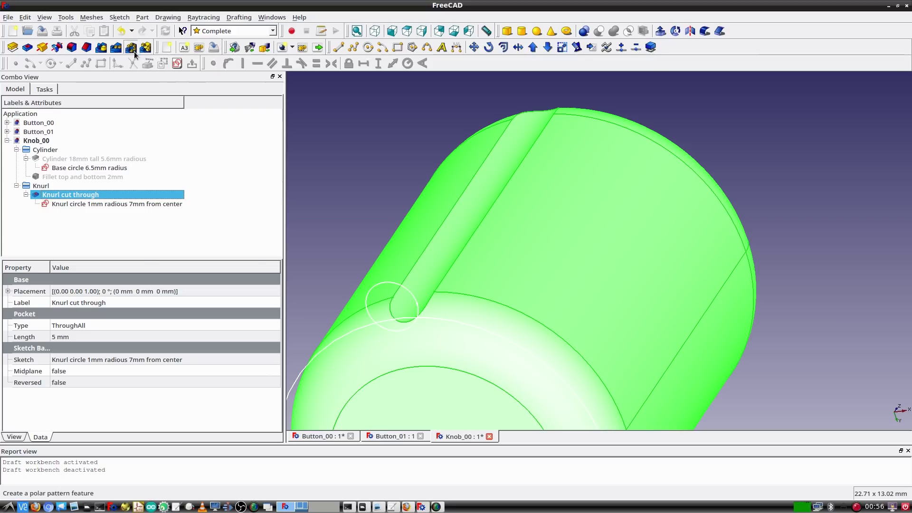
Create a polar pattern of the knurl cut about the normal sketch axis with 12 occurrences over 360 degrees.
click(134, 51)
scroll(496, 216, down, 2)
middle_drag(531, 320, 555, 233)
middle_drag(721, 372, 697, 336)
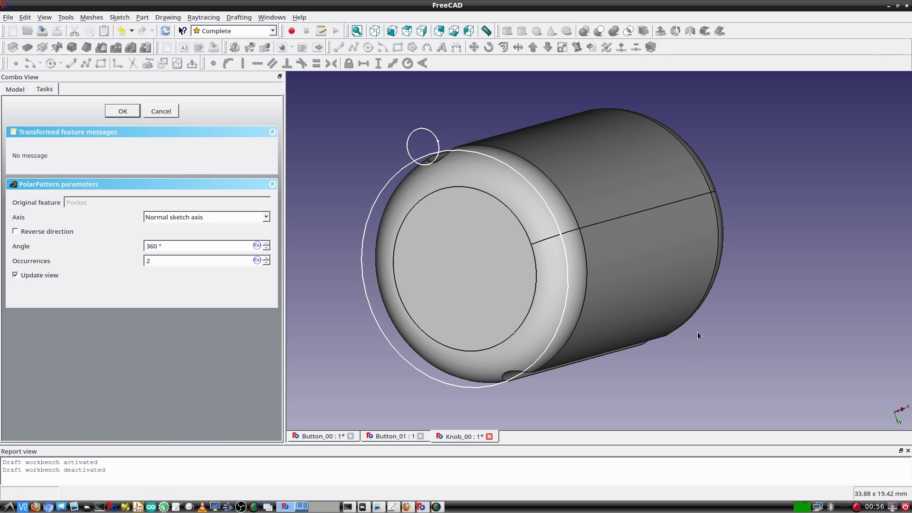
click(266, 259)
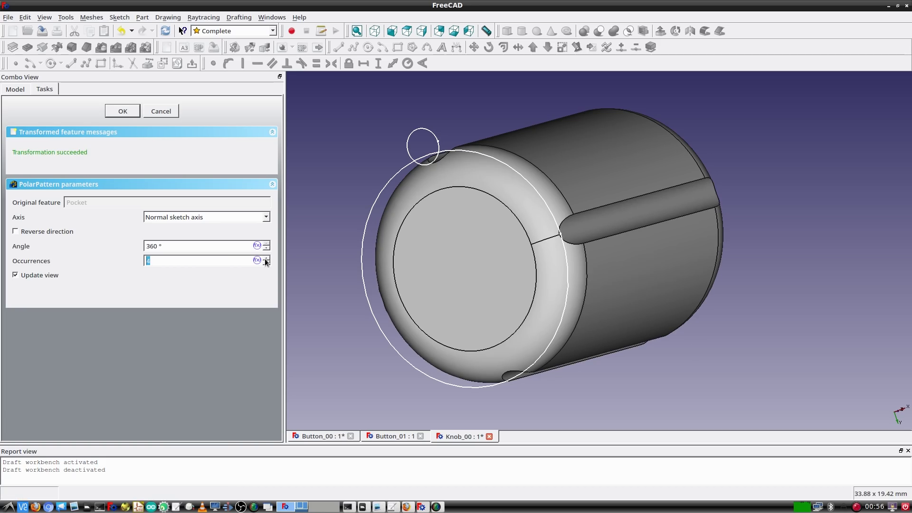
key(BackSpace)
text(12)
click(191, 246)
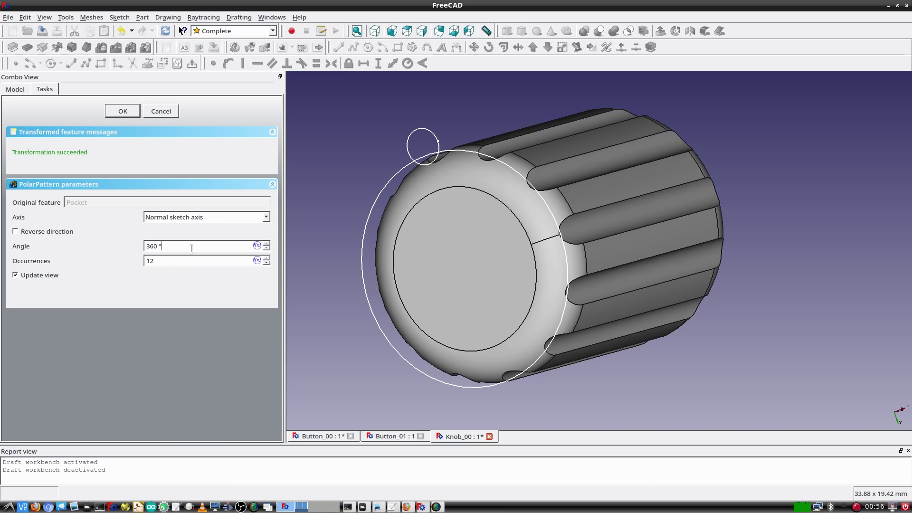
click(123, 111)
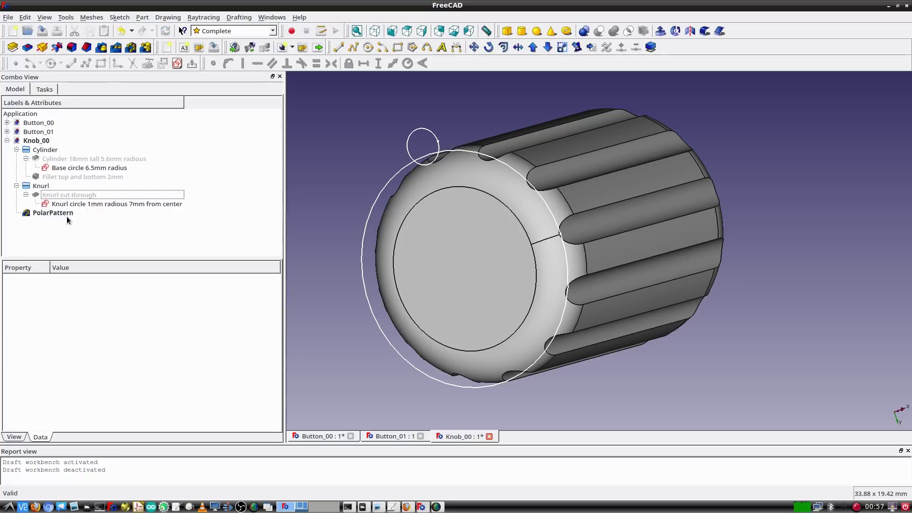
Rename the polar pattern "Knurl rotation 12 times 360 degrees" and move it into the Knurl group.
click(66, 214)
key(2)
middle_drag(317, 209, 593, 285)
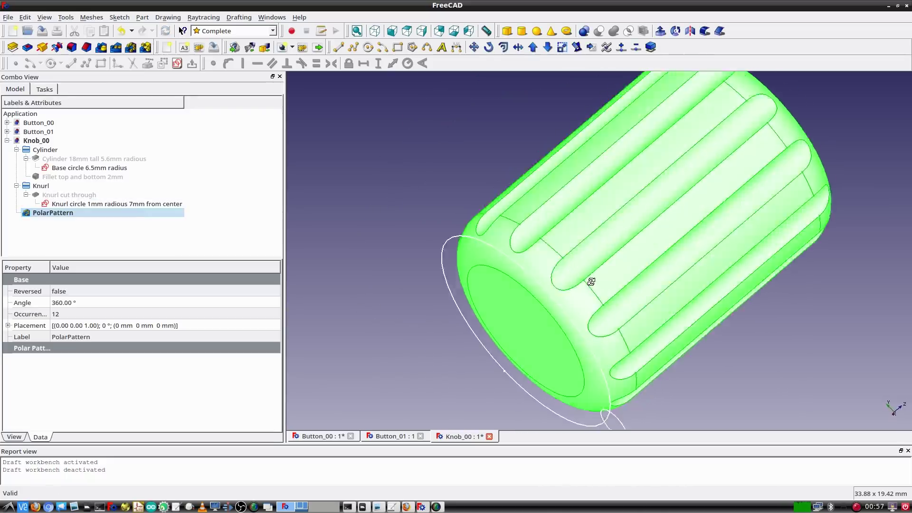
click(75, 213)
text(Knurl rotation 12 times 360 degrees)
key(Return)
click(42, 187)
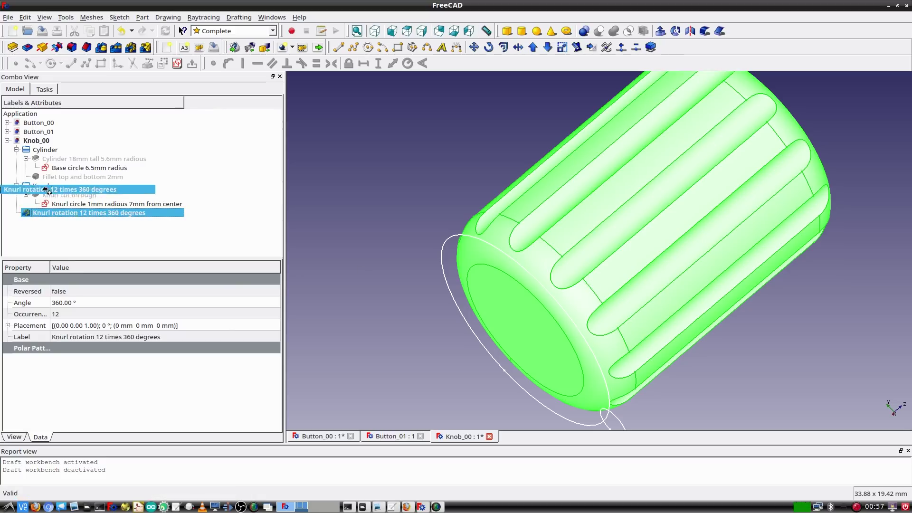
key(1)
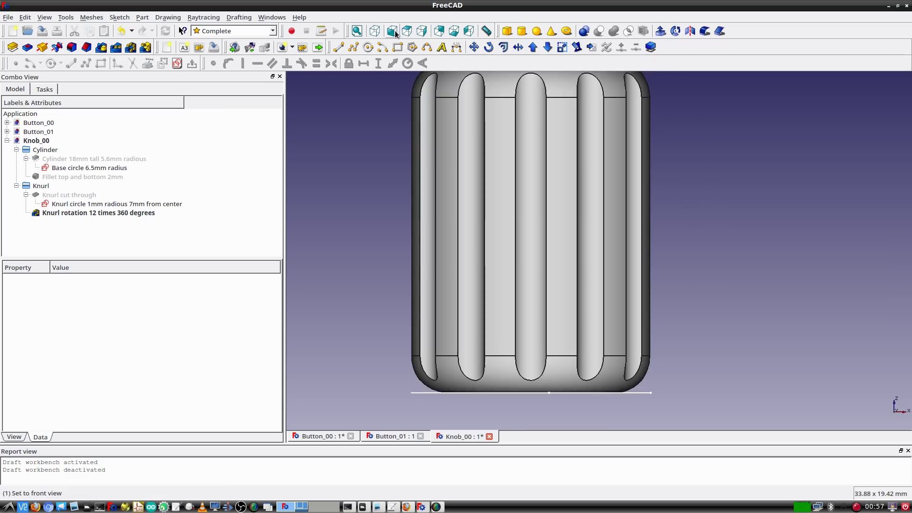
Add a new group named "Dimple" to the Knob_00 document.
middle_drag(683, 183, 709, 195)
click(17, 186)
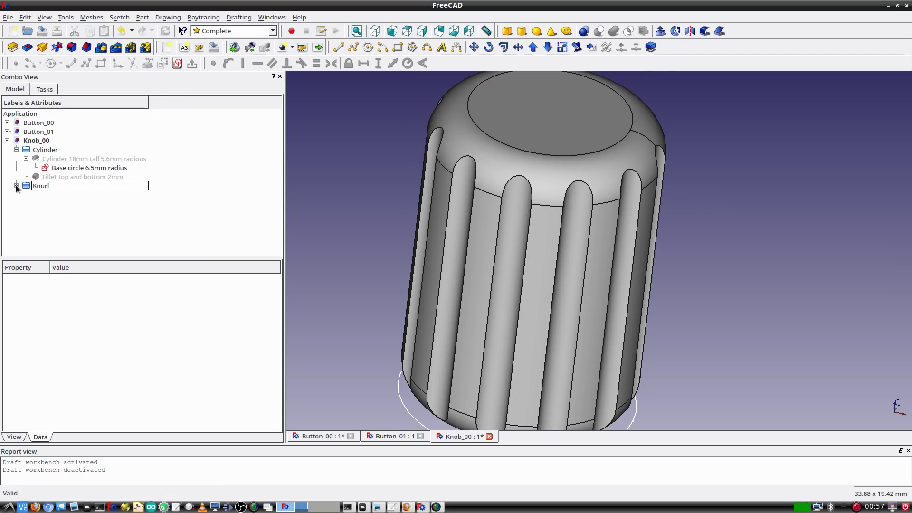
right_click(42, 144)
click(67, 146)
text(Dimple)
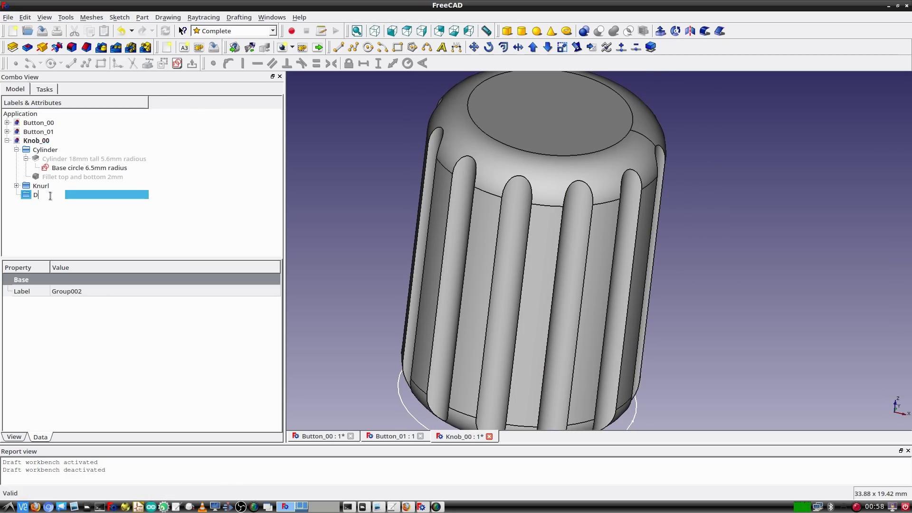
key(Return)
Create a simple copy of "Knurl rotation 12 times 360 degrees" and move it into the Dimple group.
click(17, 186)
click(59, 213)
click(142, 17)
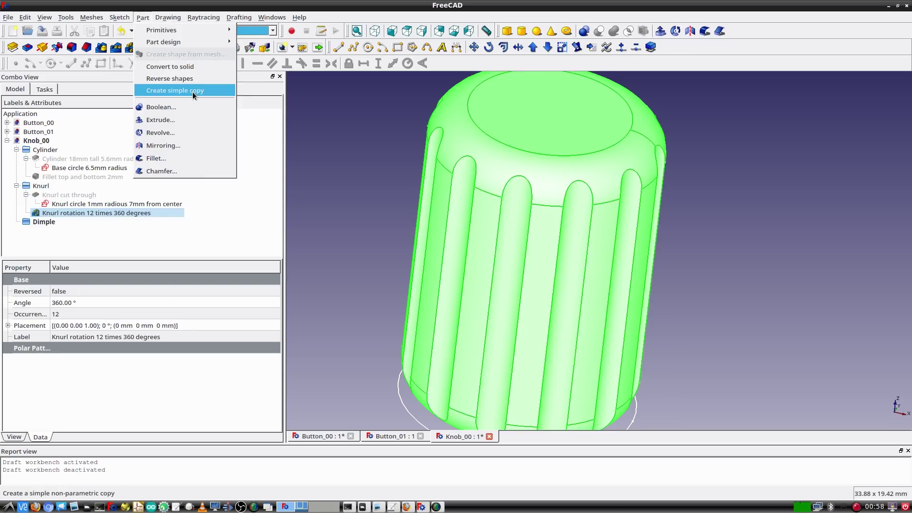
click(194, 95)
drag(82, 234, 31, 222)
click(18, 222)
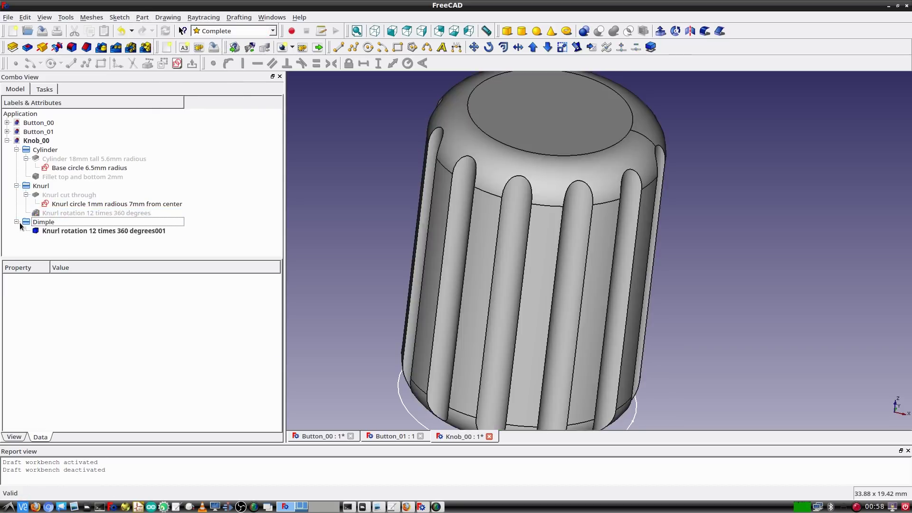
Add a sphere primitive to the Knob_00 document.
click(58, 232)
mouse_move(764, 278)
middle_down()
mouse_move(774, 217)
mouse_move(758, 283)
middle_up()
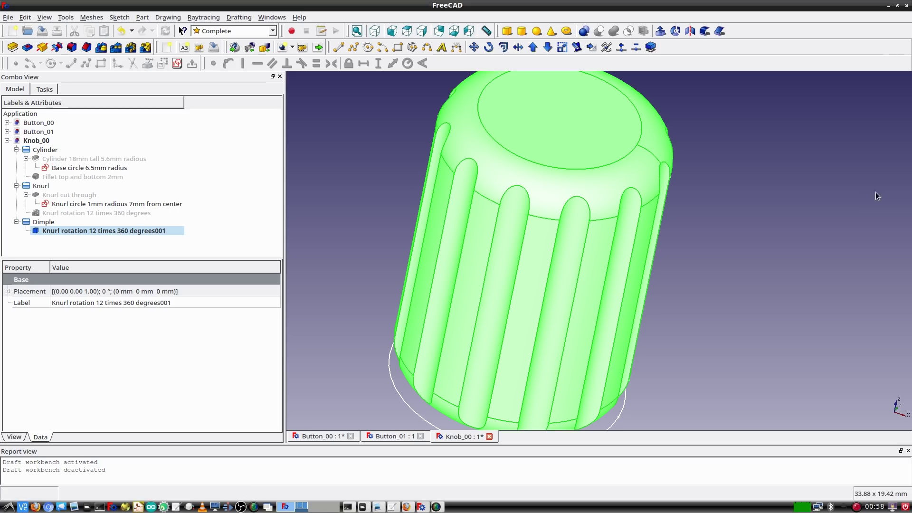
click(143, 18)
mouse_move(158, 32)
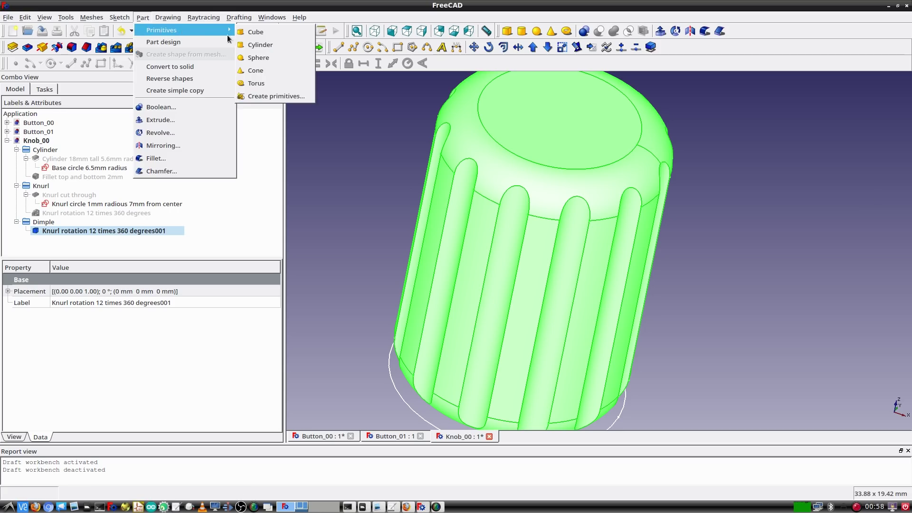
click(252, 57)
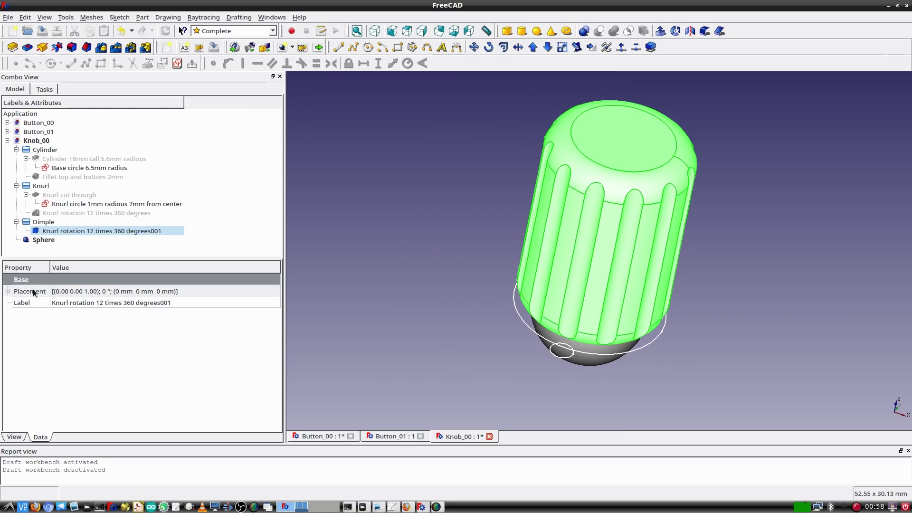
Try setting the placement axis z value of the copied knob body to 30.50.
click(8, 292)
click(18, 314)
click(87, 348)
text(30)
key(Return)
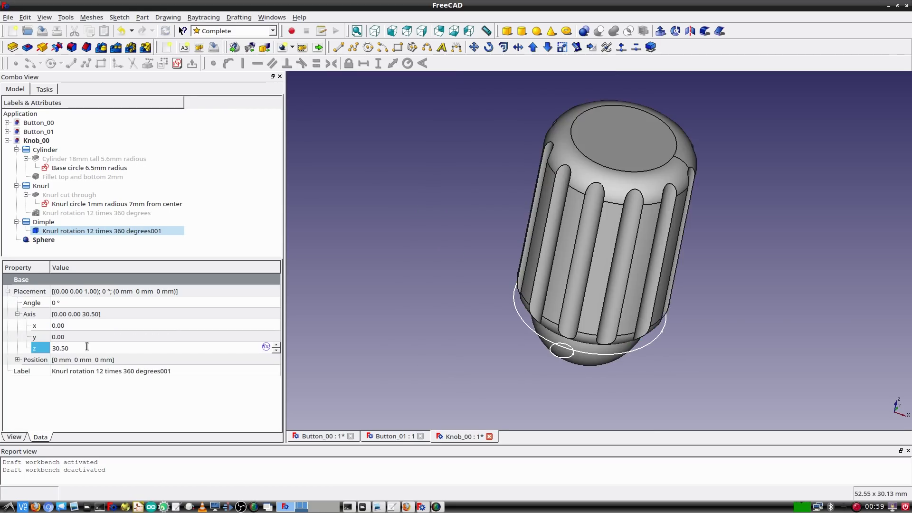
click(106, 337)
click(392, 31)
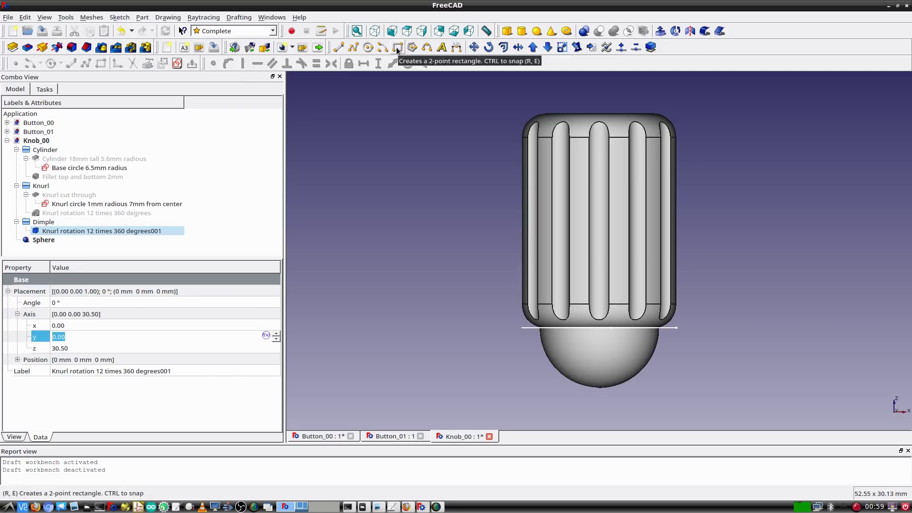
click(55, 348)
drag(53, 348, 119, 348)
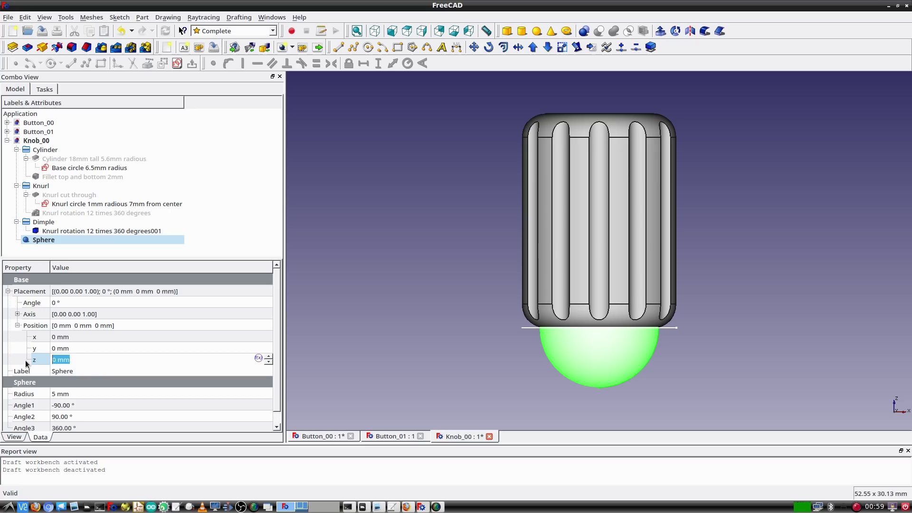
Set the sphere's z position to 30.5 mm and its radius to 13 mm.
text(3)
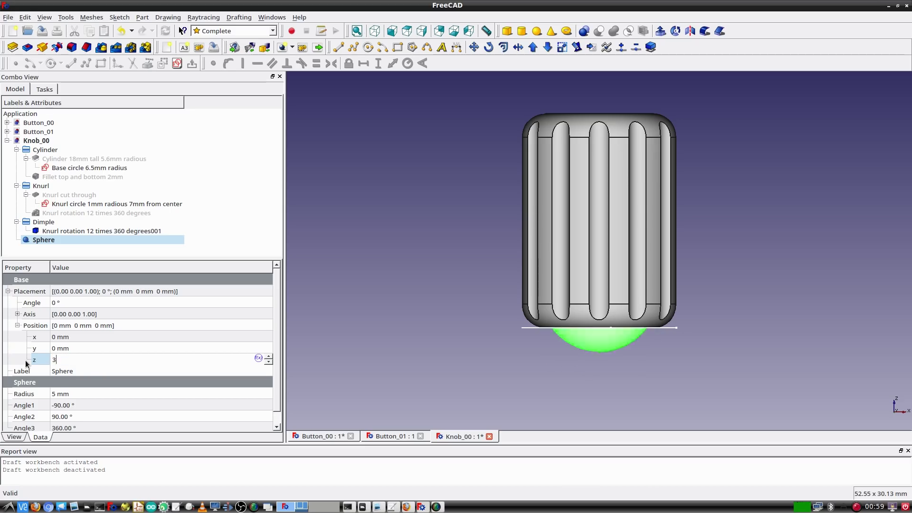
text(0.5 mm)
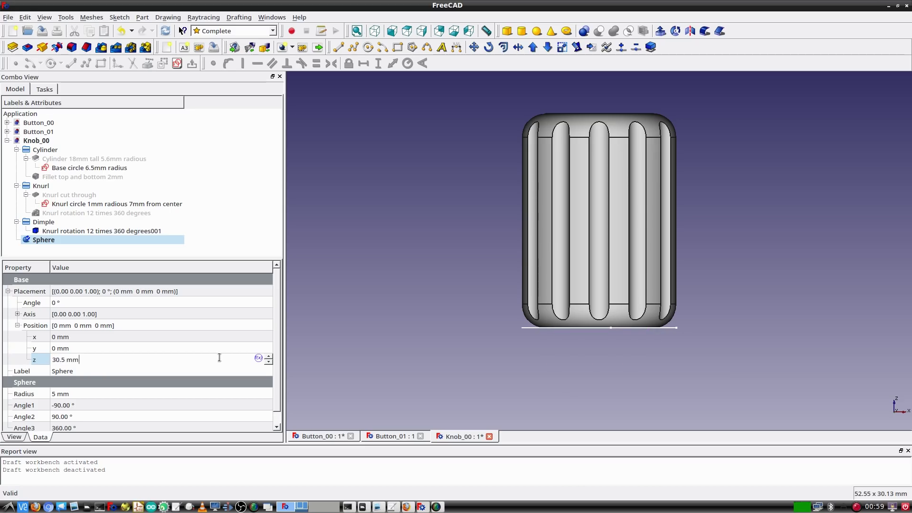
key(Return)
scroll(680, 298, down, 4)
click(204, 394)
text(13)
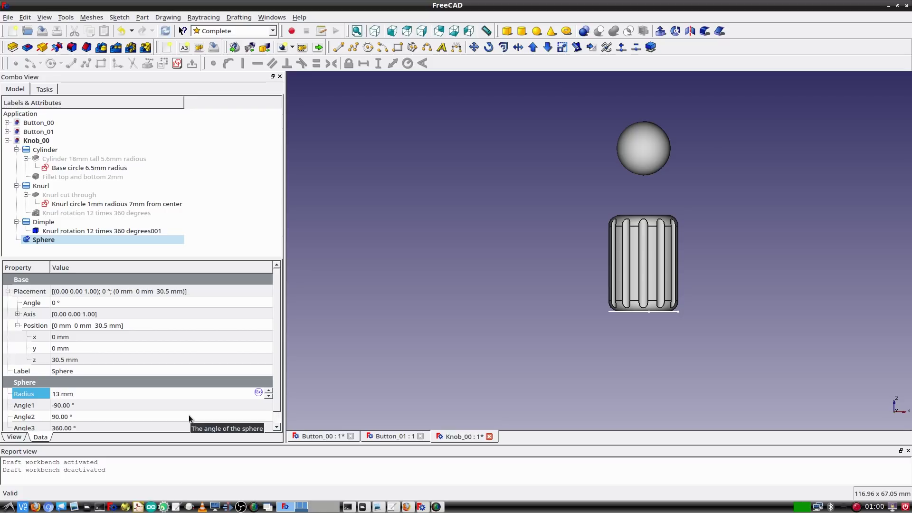
scroll(717, 225, up, 3)
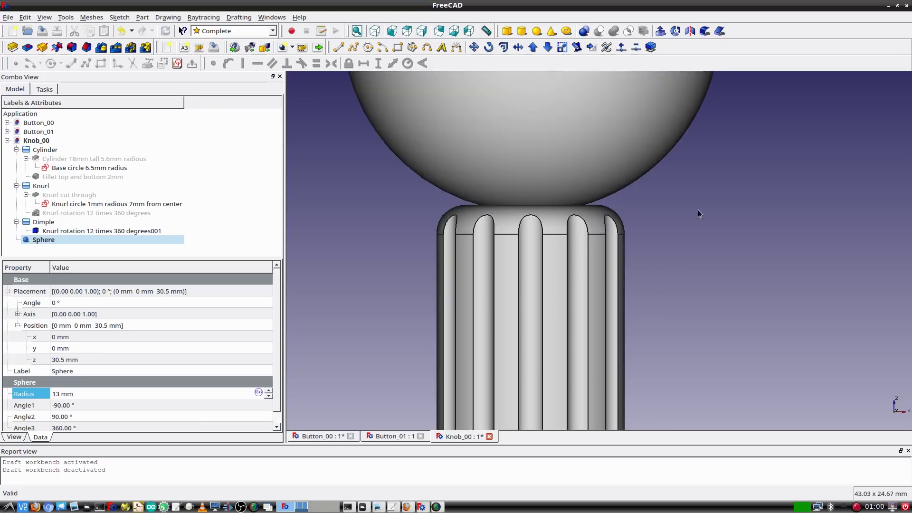
middle_drag(702, 212, 656, 209)
Move the sphere into the Dimple group and cut it from the copied knob body.
drag(45, 241, 47, 222)
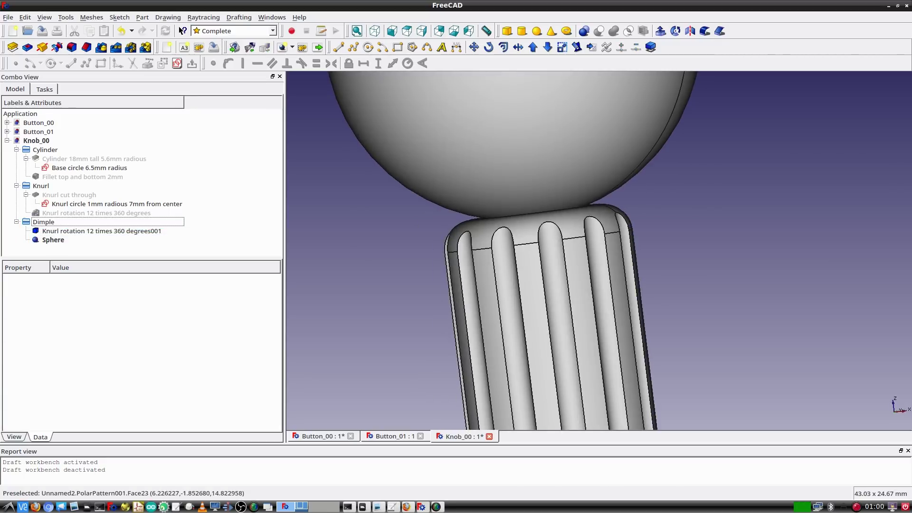
click(60, 232)
ctrl+click(53, 240)
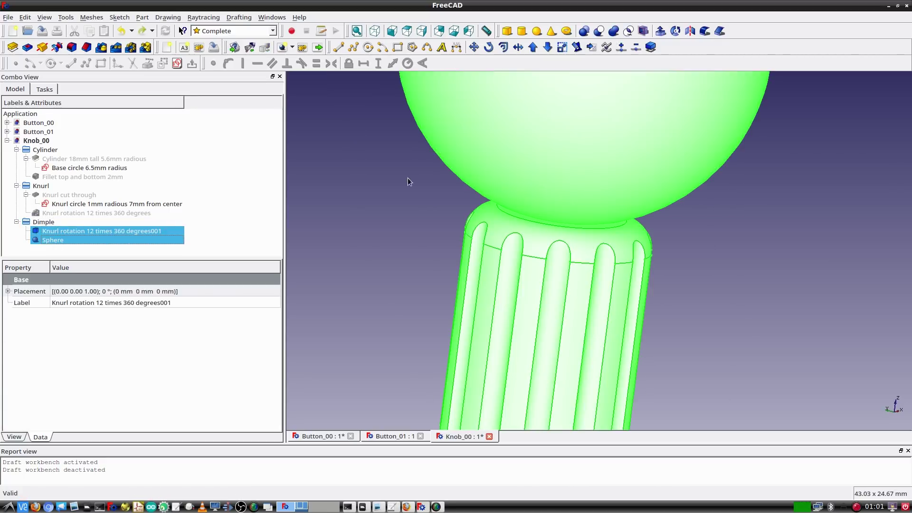
click(601, 31)
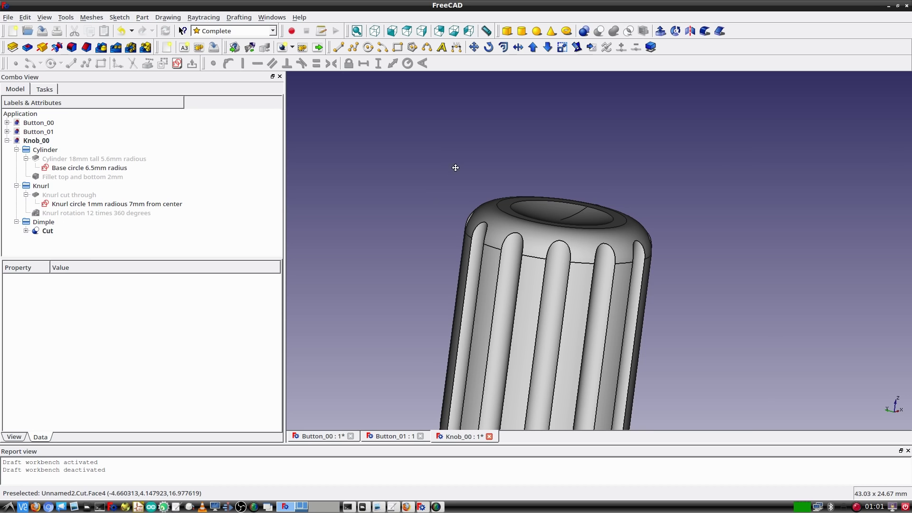
middle_drag(455, 167, 426, 243)
middle_drag(452, 342, 556, 240)
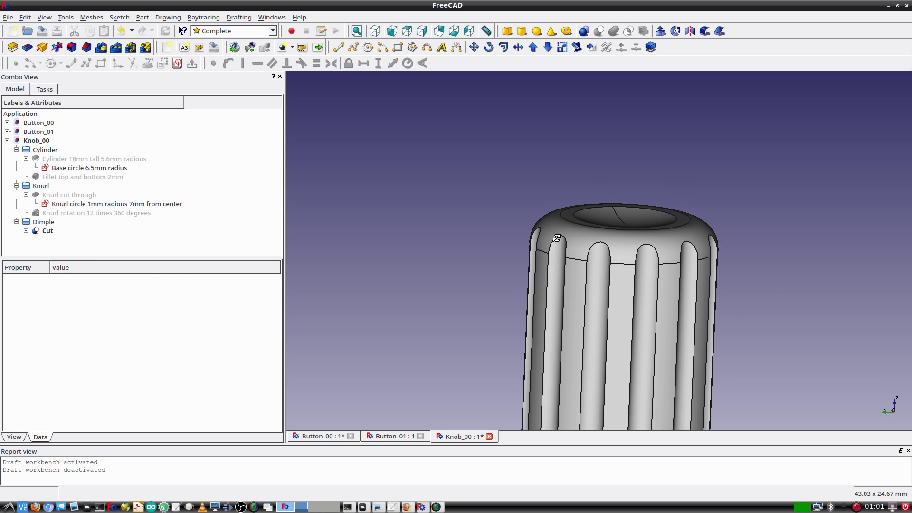
Rename the boolean cut in the Dimple group "Cut sphere from knob".
click(26, 230)
click(51, 230)
key(F2)
text(Cut spher)
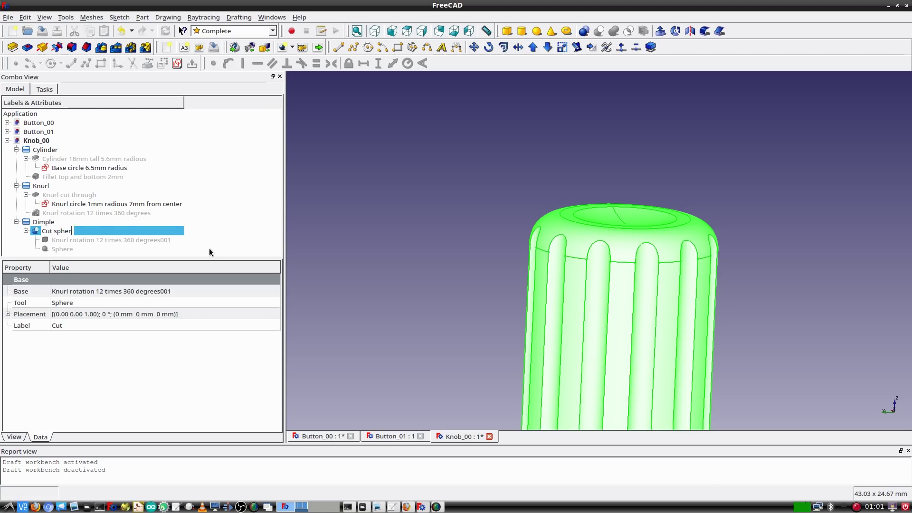
text(e from knob)
key(Return)
Create a simple copy of "Cut sphere from knob" and move it into the Dimple group.
click(143, 17)
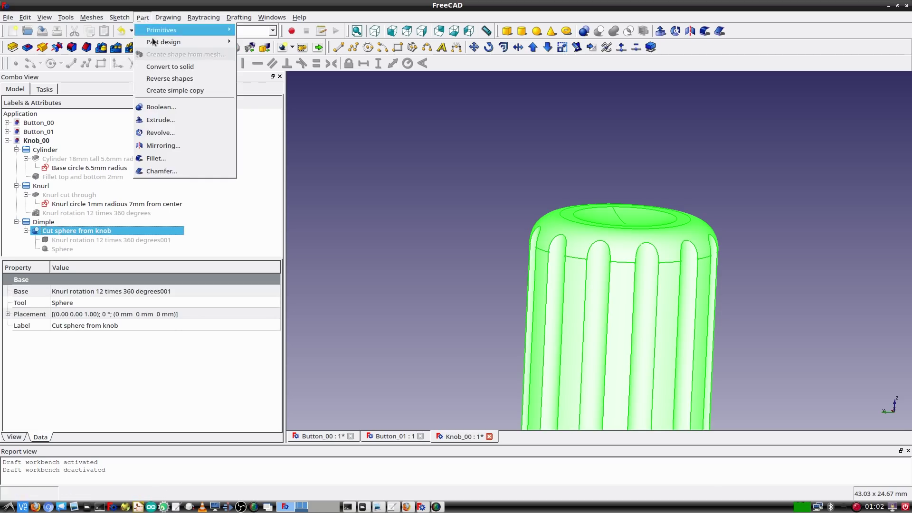
click(161, 91)
drag(48, 240, 42, 224)
click(16, 186)
click(16, 150)
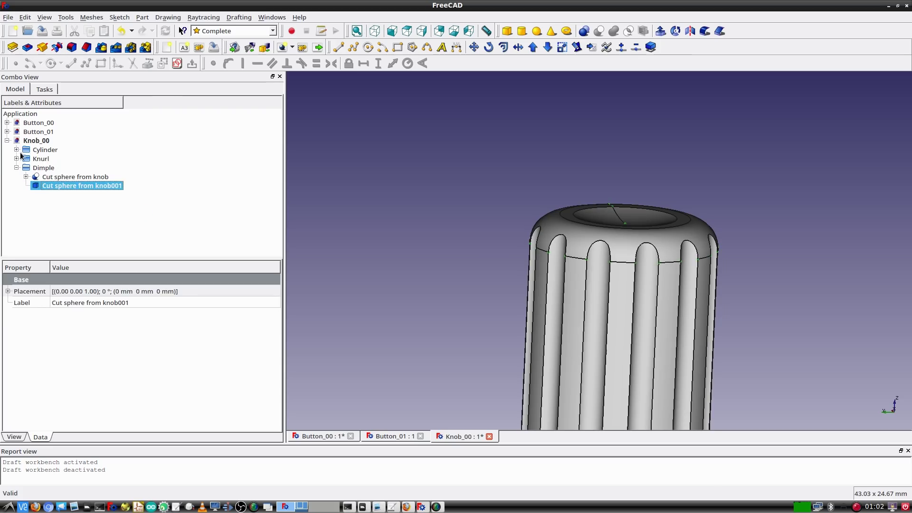
Add a group named "Fillet top sides and bottom" to Knob_00 and move the copied dimpled knob into it.
right_click(28, 140)
click(51, 147)
double_click(48, 195)
text(Fil)
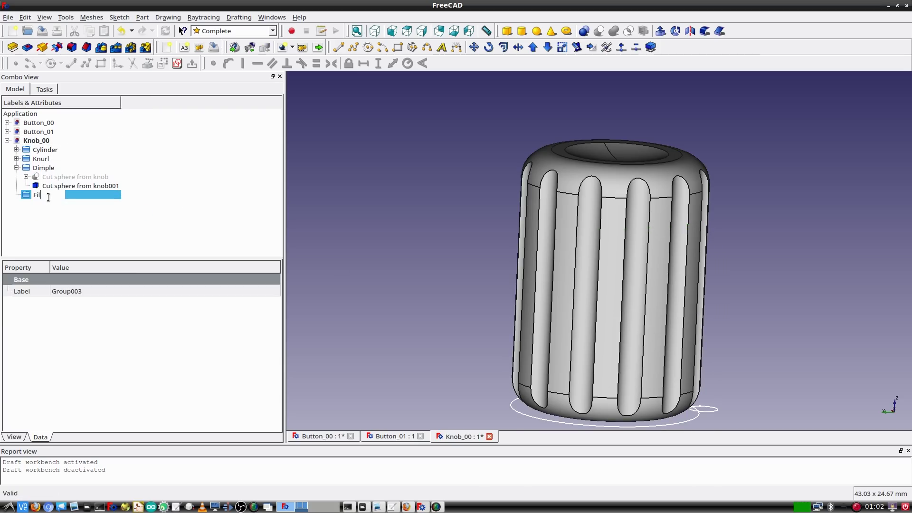
text(let top sides and bottom)
key(Return)
drag(67, 185, 68, 196)
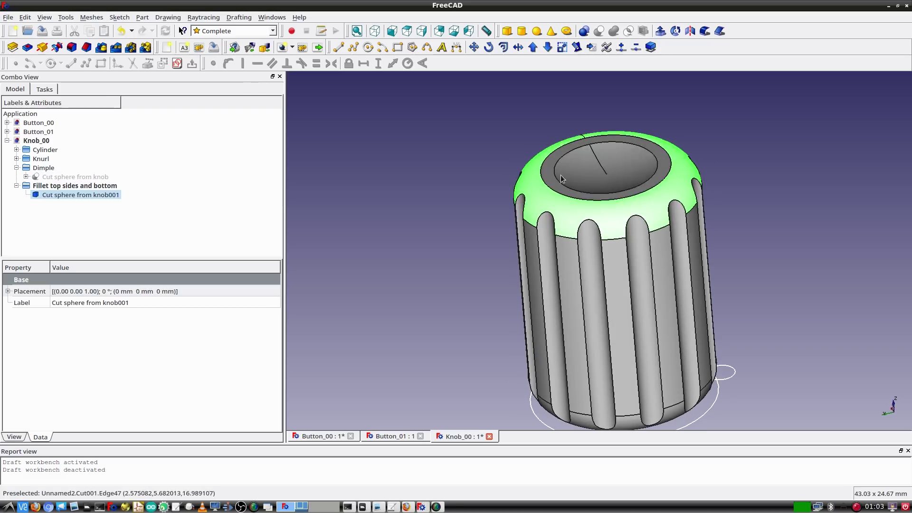
Fillet the rim of the dimple with a 7 mm radius and rename the fillet "Fillit Dimple".
click(73, 49)
click(265, 152)
click(265, 152)
click(265, 152)
click(266, 153)
click(266, 153)
scroll(266, 155, up, 1)
click(122, 112)
key(F2)
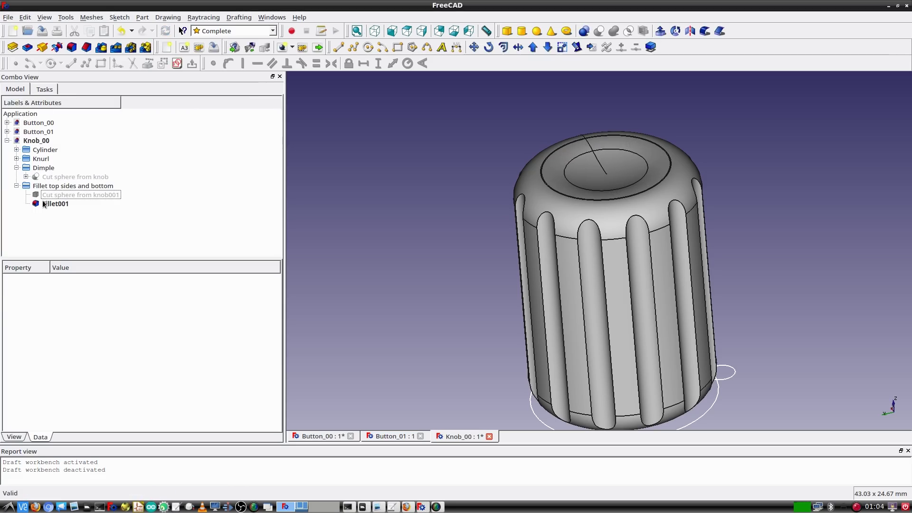
text(Fillit Dimple)
key(Return)
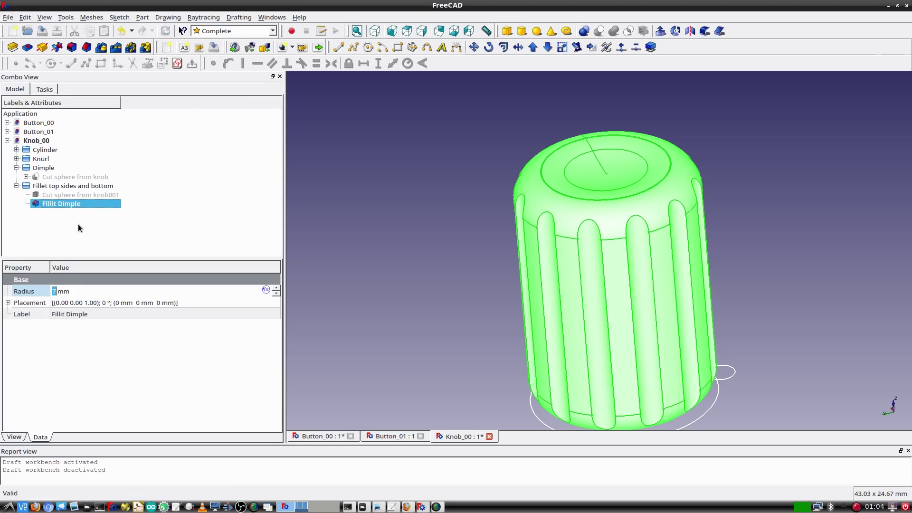
Apply a 1 mm fillet to the knob's upper rounded outer face, rounding the knurl groove edges.
click(78, 186)
click(551, 203)
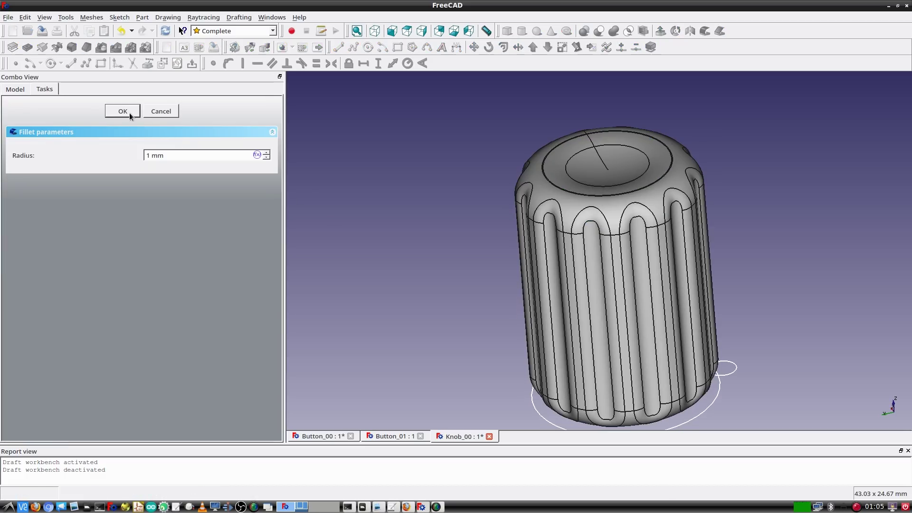
click(123, 111)
middle_drag(444, 271, 476, 256)
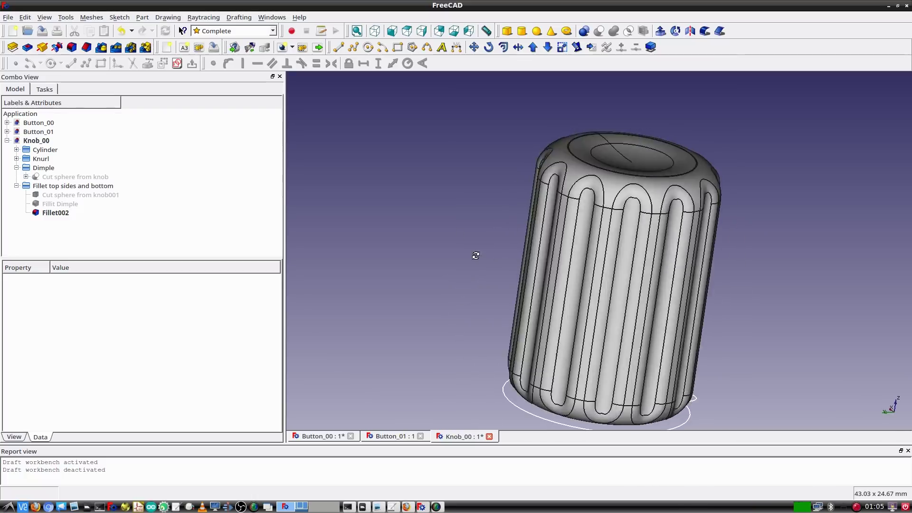
Rename the groove edge fillet "Fillet top sides and bottom 1mm".
click(53, 212)
key(F2)
text(Fillet top sides and bottom 1mm)
key(Return)
Rename the dimple fillet "Fillit Dimple 7mm" and save the document.
key(Up)
key(F2)
key(End)
text(7mm)
key(Return)
key(ctrl+s)
Create a simple copy of "Fillet top sides and bottom 1mm" and place it in a new group named "Shaft".
click(117, 212)
click(143, 18)
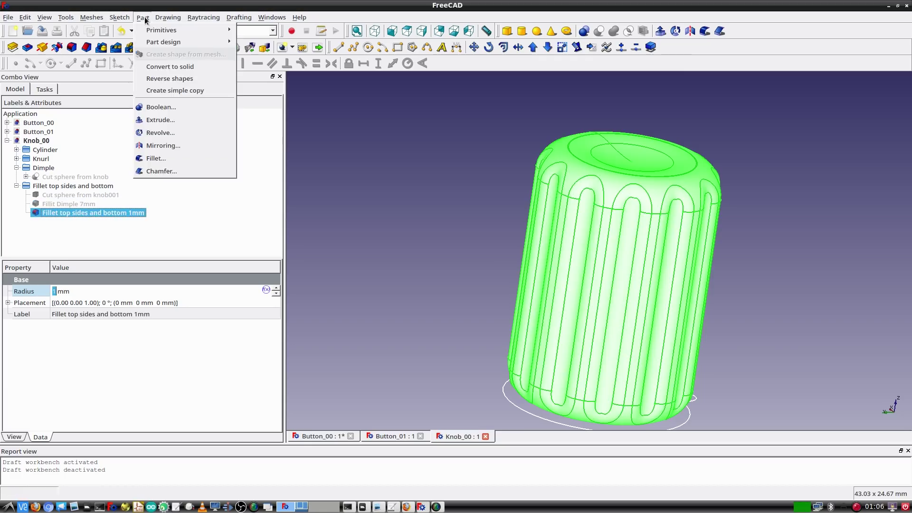
click(167, 87)
right_click(42, 142)
click(62, 148)
text(Shaf)
drag(61, 186, 45, 195)
click(35, 195)
Sketch a circle of about 1.16 mm radius on the knob's flat bottom face and make its centre coincident with the origin.
middle_drag(474, 302, 537, 176)
click(574, 267)
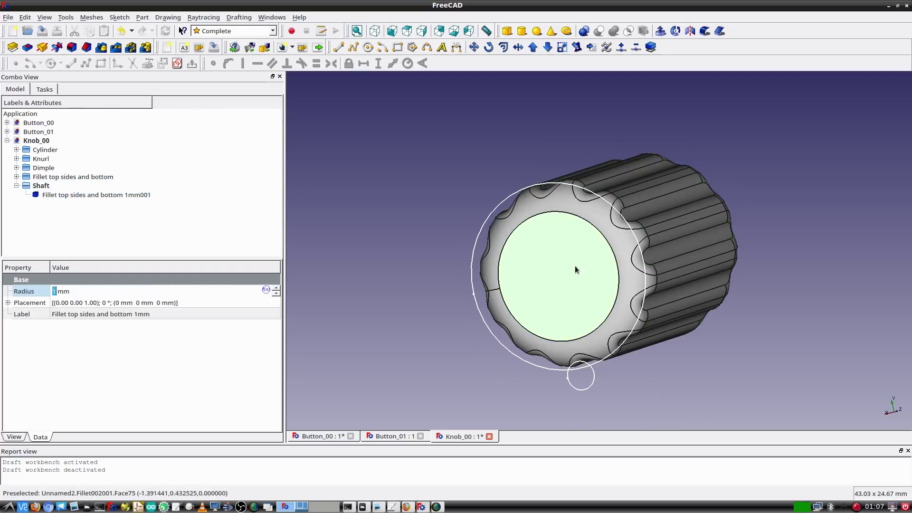
click(174, 67)
scroll(567, 216, up, 3)
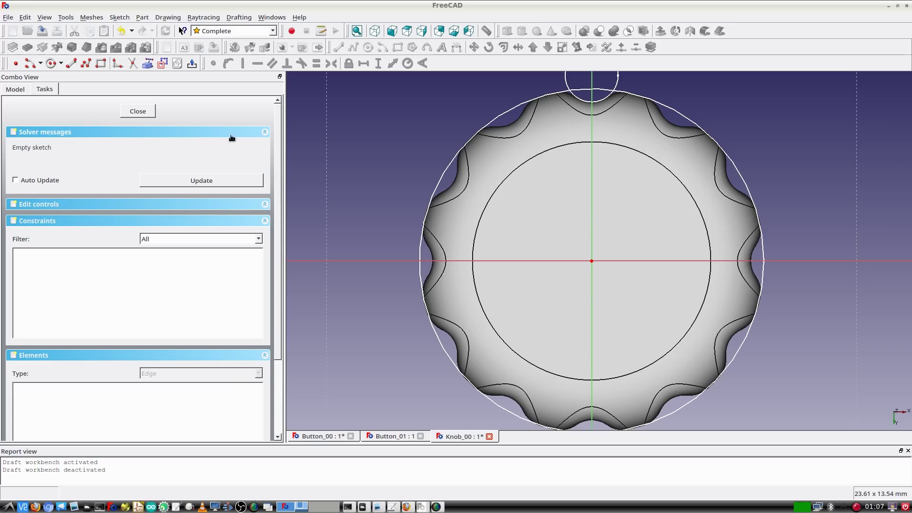
click(51, 63)
click(553, 217)
click(573, 242)
right_click(575, 245)
click(553, 217)
click(592, 261)
key(c)
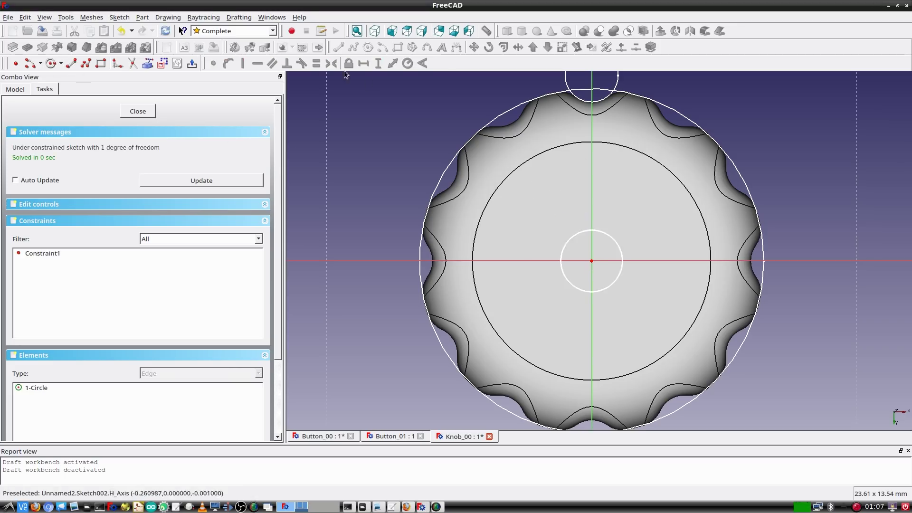
Constrain the circle's radius to 3.16 mm and move the finished sketch into the Shaft group.
click(570, 239)
click(407, 63)
text(3.16)
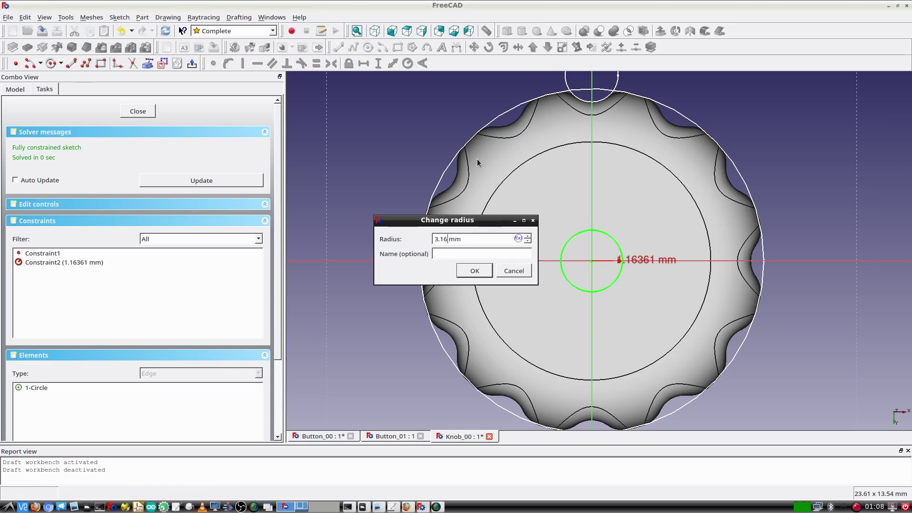
key(Return)
click(138, 111)
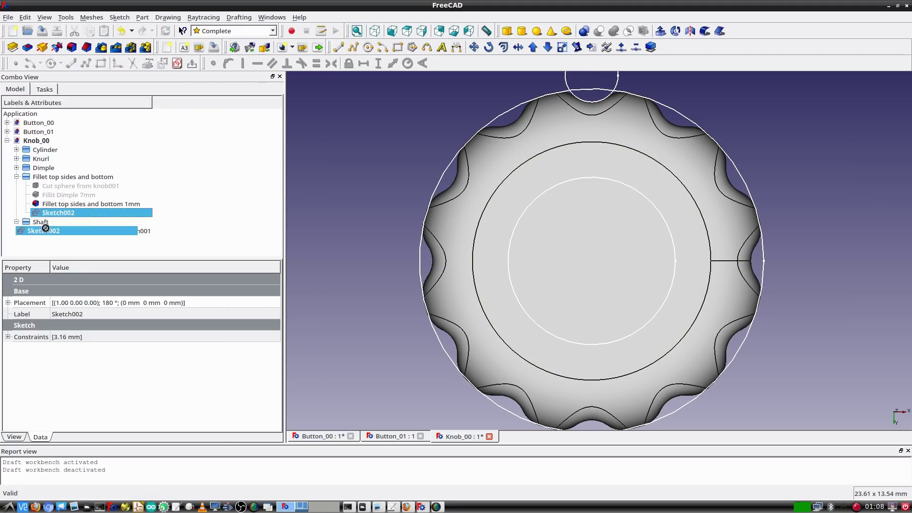
Hide the original "Fillet top sides and bottom 1mm" and delete the circle sketch from the Shaft group.
click(59, 205)
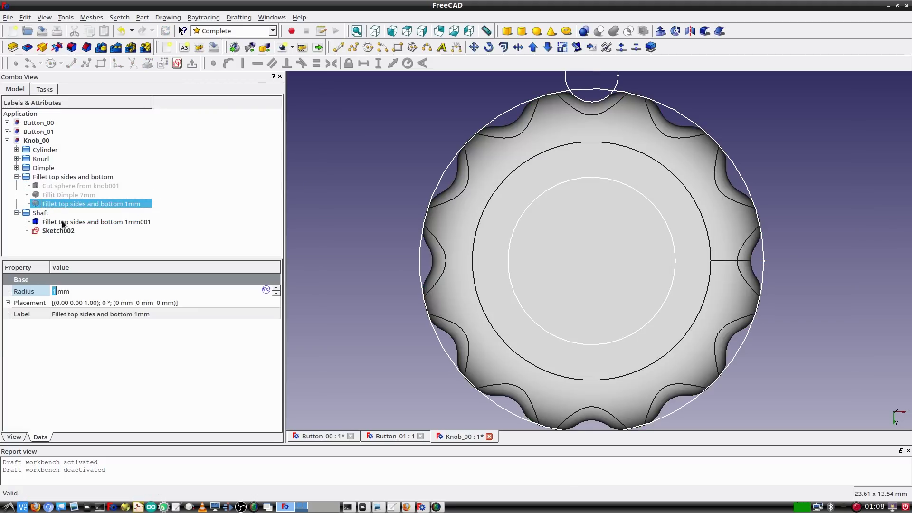
click(60, 231)
key(Delete)
click(64, 222)
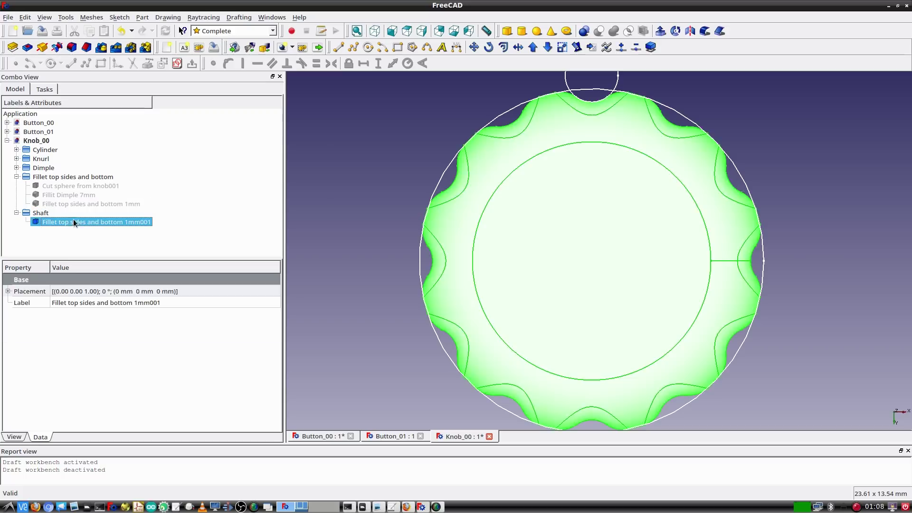
Sketch a circle on the knob's flat bottom face and make its centre coincident with the origin.
click(176, 64)
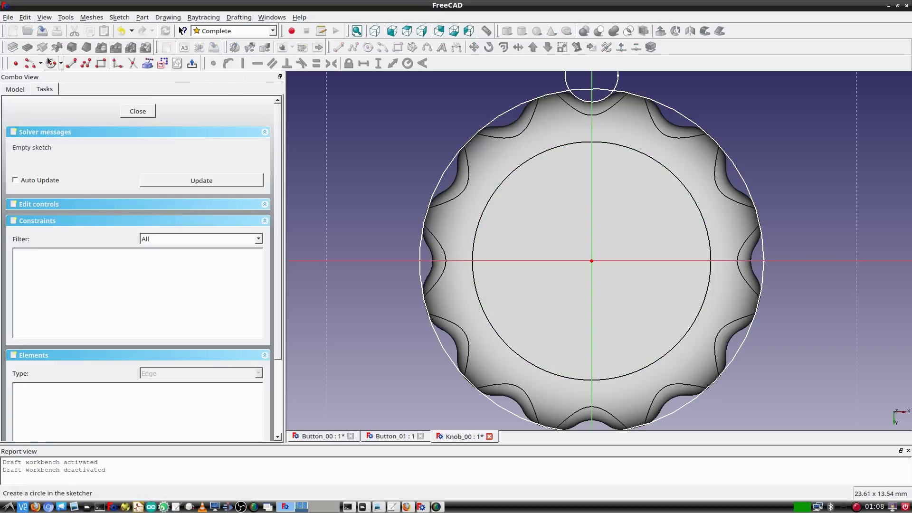
click(607, 272)
right_click(586, 261)
click(573, 245)
click(592, 261)
key(c)
Constrain the circle's radius to 3.16 mm, finish the sketch and rename it "Shaft 3.16mm radius".
click(619, 229)
click(408, 64)
text(3.16)
key(Return)
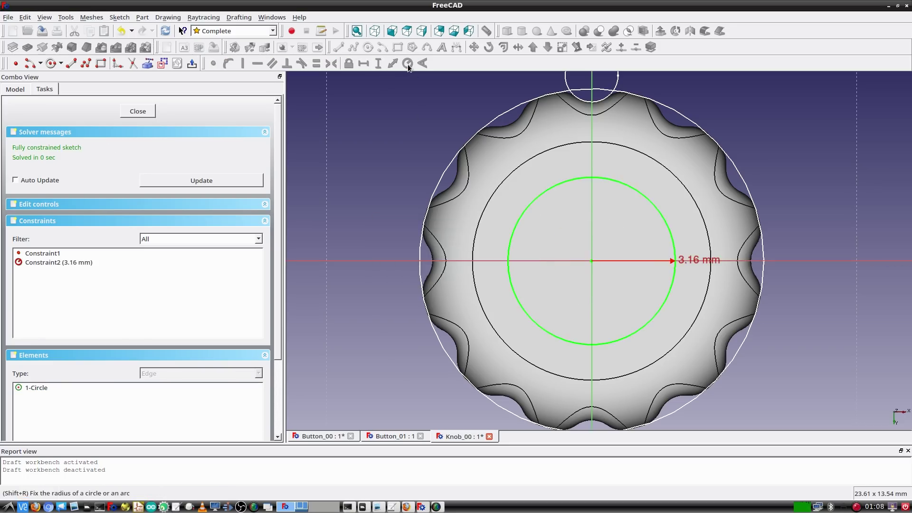
click(137, 111)
click(69, 233)
text(Shaft 3.16mm radius)
key(Return)
Pocket the shaft circle 14 mm deep into the knob and rename the pocket "Shaft opening 3.16mm radious 14mm depth".
click(27, 47)
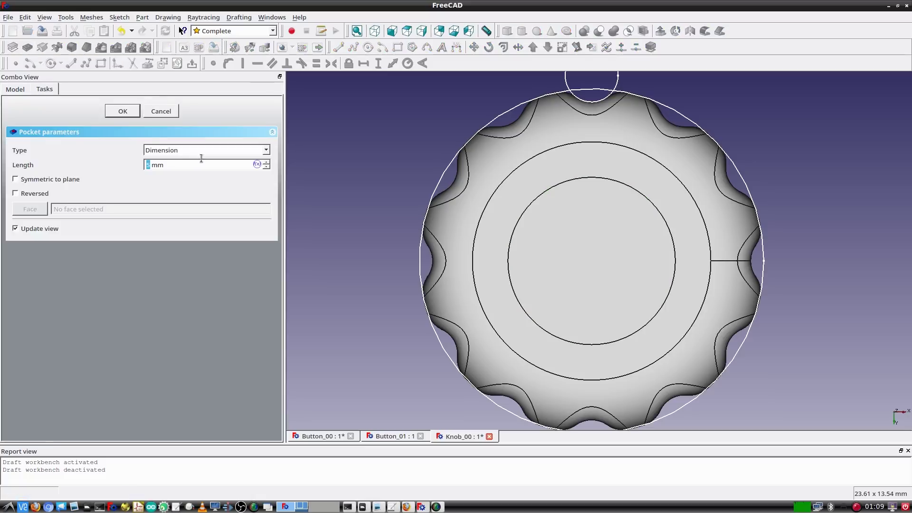
mouse_move(428, 129)
middle_down()
mouse_move(346, 167)
mouse_move(258, 276)
mouse_move(426, 147)
middle_up()
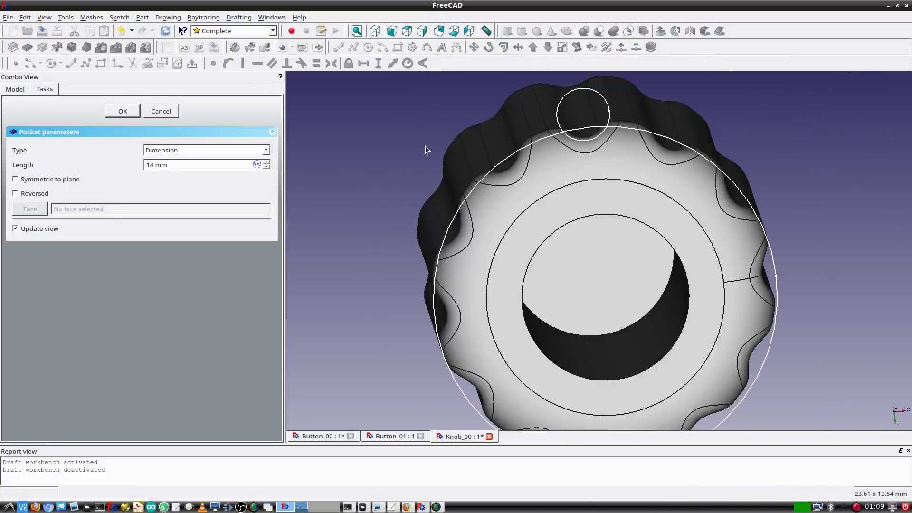
click(114, 112)
click(50, 232)
click(51, 232)
text(Shaft opening 3.16mm radious 14mm depth)
key(Return)
Create a new group in the Knob_00 document and collapse the "Fillet top sides and bottom" group.
click(142, 17)
click(164, 78)
click(16, 177)
click(16, 186)
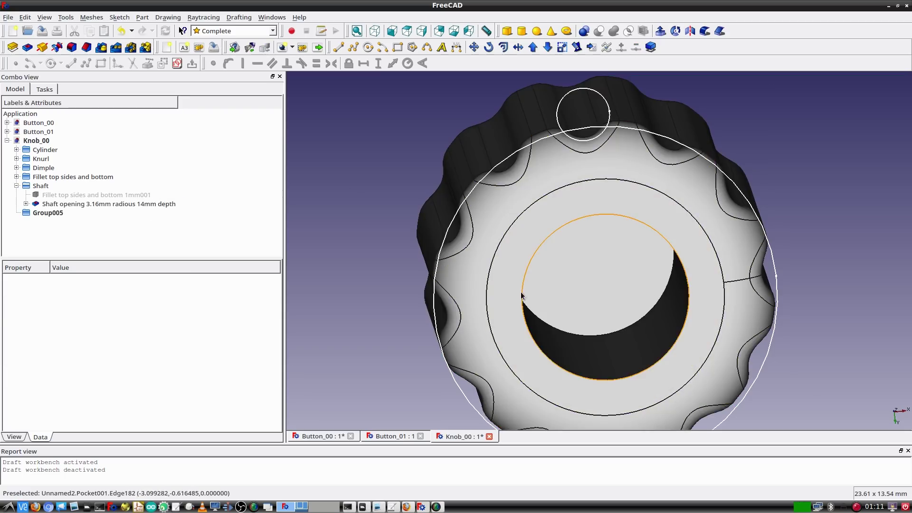
Chamfer the rim edge of the shaft hole with a size of 0.5 mm.
click(522, 295)
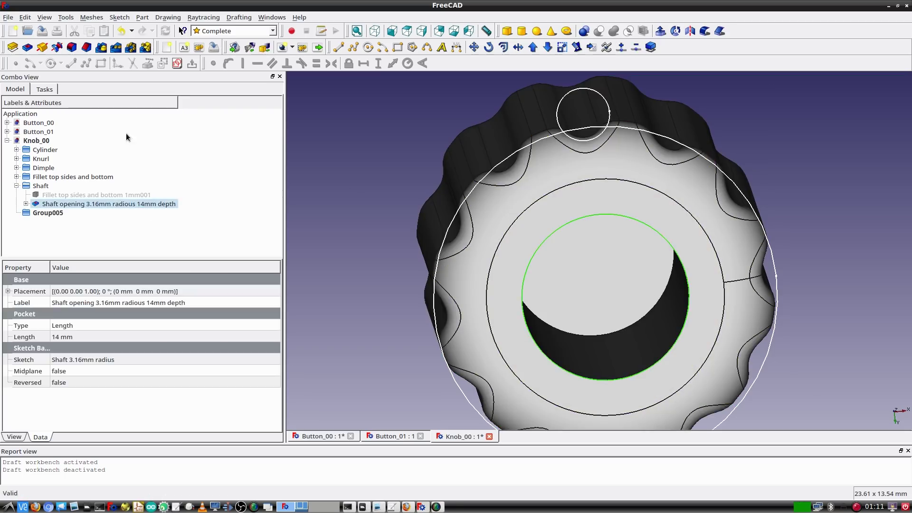
click(87, 47)
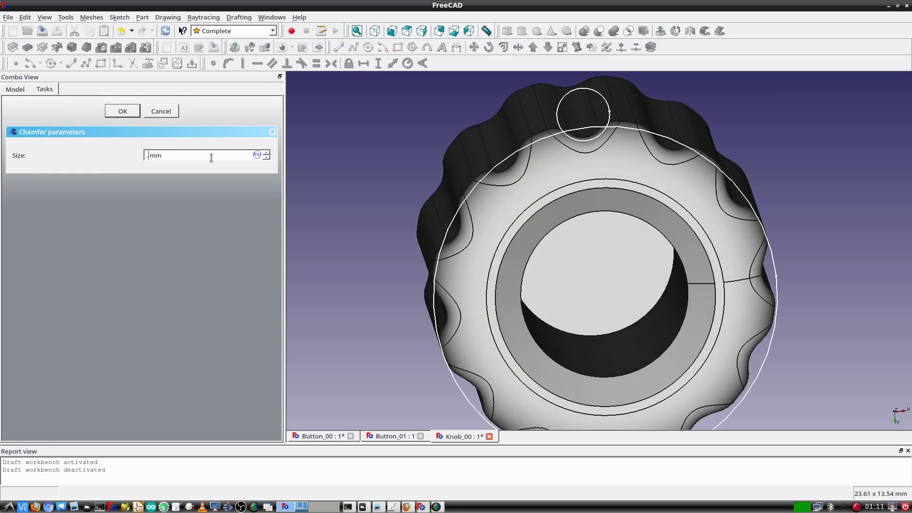
text(0.5)
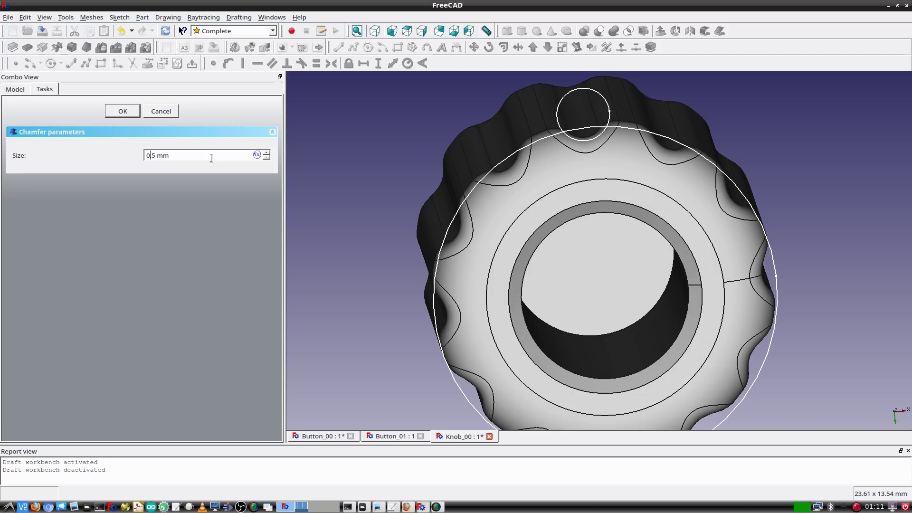
key(Return)
Rename the chamfer "Shaft opening chamfer" and delete the empty group Group005.
click(59, 213)
key(F2)
text(Shaft opening chamfer)
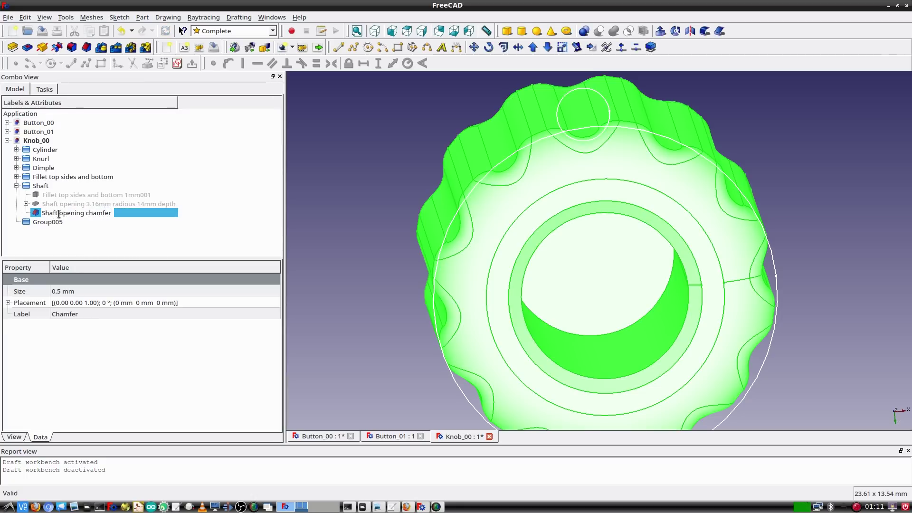
key(Return)
click(37, 222)
key(Delete)
Create a simple copy of the chamfered knob and name it "Knob_00".
click(144, 18)
click(167, 130)
click(72, 222)
key(F2)
text(Knob_00)
Hide the "Base circle 6.5mm radius" sketch and the knurl circle sketch in the Cylinder and Knurl groups.
scroll(388, 188, down, 3)
click(17, 150)
click(77, 167)
key(space)
click(16, 185)
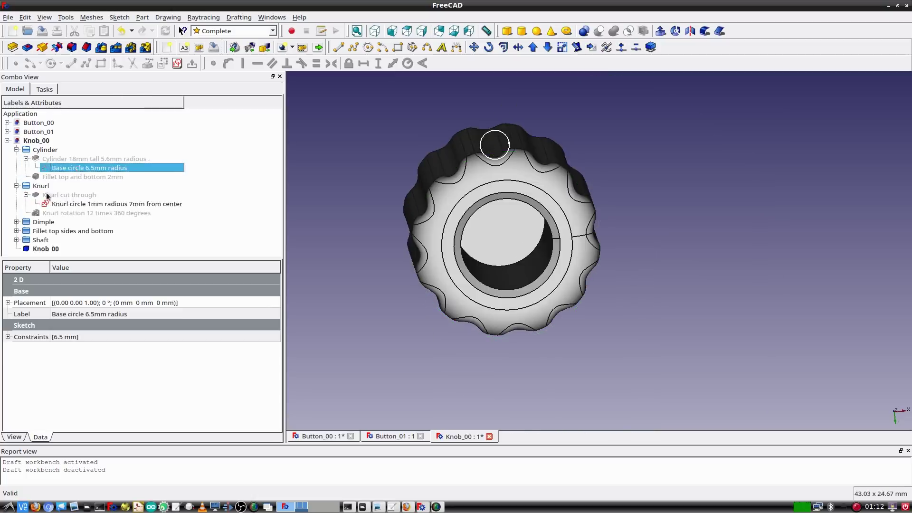
click(51, 204)
key(space)
middle_drag(393, 129, 693, 174)
Save the Knob_00 document and export the final Knob_00 shape to its folder, choosing a different file type.
click(45, 248)
click(8, 17)
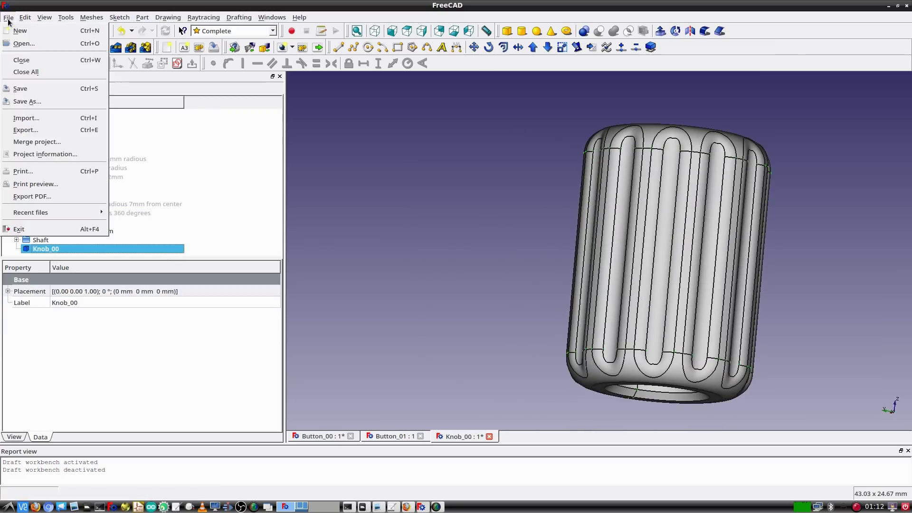
click(21, 88)
click(9, 17)
click(26, 130)
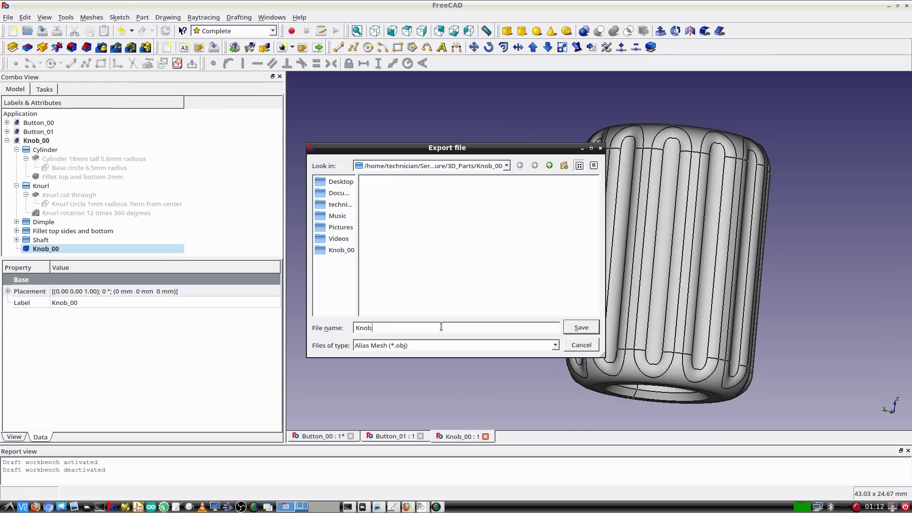
click(556, 346)
click(422, 352)
key(Return)
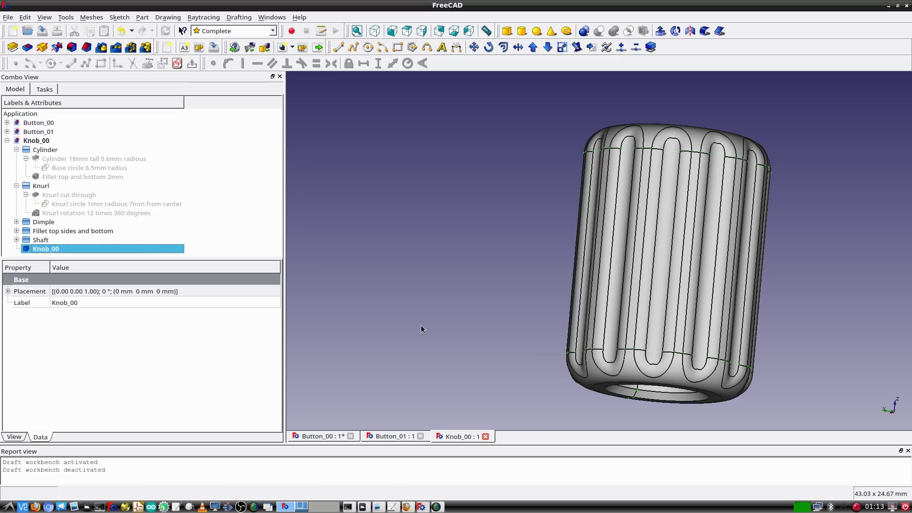
Collapse the Knob_00 document in the model tree and create a new empty document.
click(7, 140)
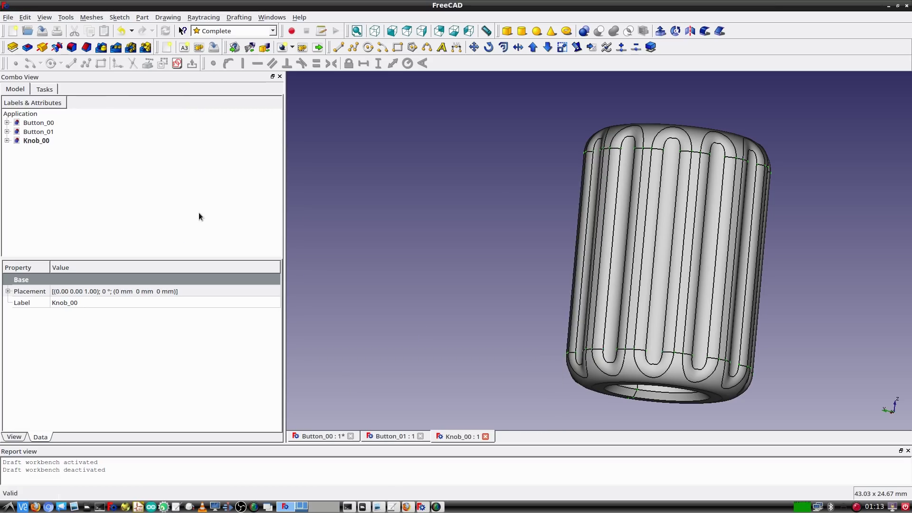
click(199, 213)
click(13, 31)
Save the new document as Slider_00 in a new folder inside 3D_Parts.
click(41, 30)
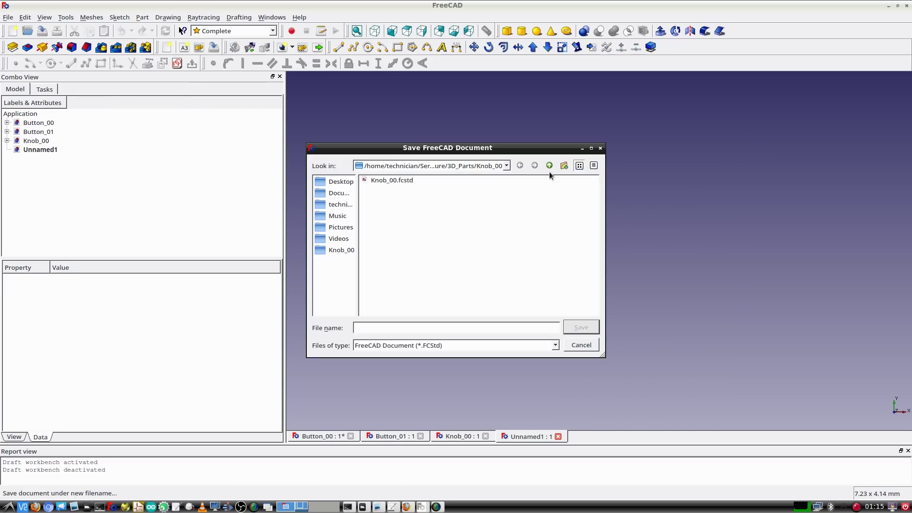
click(549, 167)
click(562, 166)
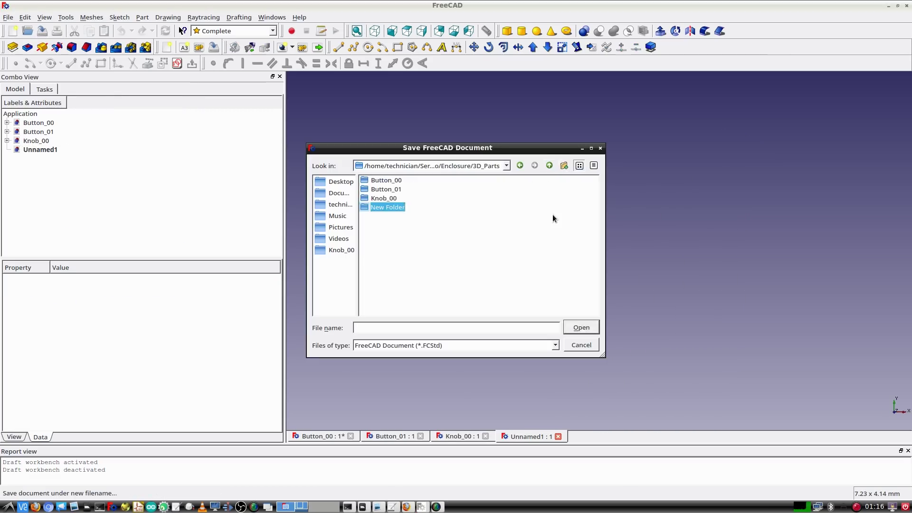
key(Return)
key(Return)
click(549, 165)
double_click(377, 206)
double_click(377, 206)
key(Return)
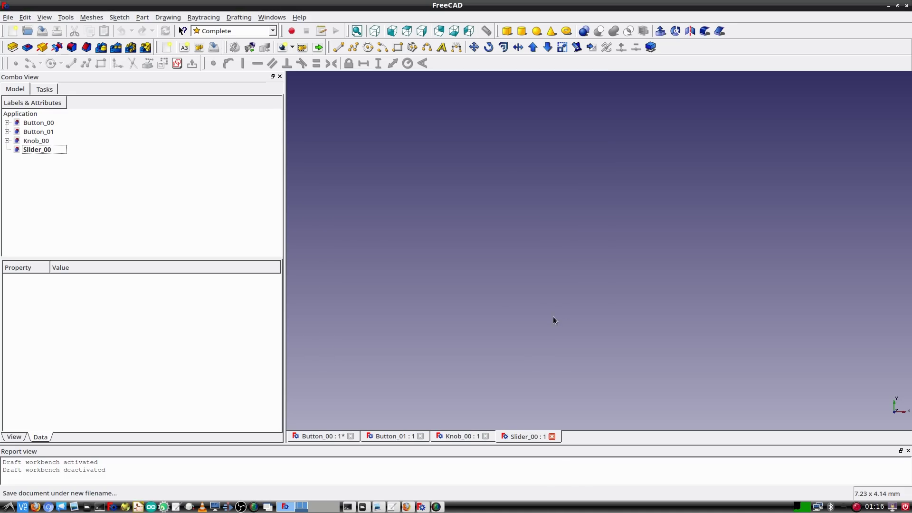
Sketch a closed twelve-sided cross outline about 43 mm wide around the origin on the XY plane.
click(177, 66)
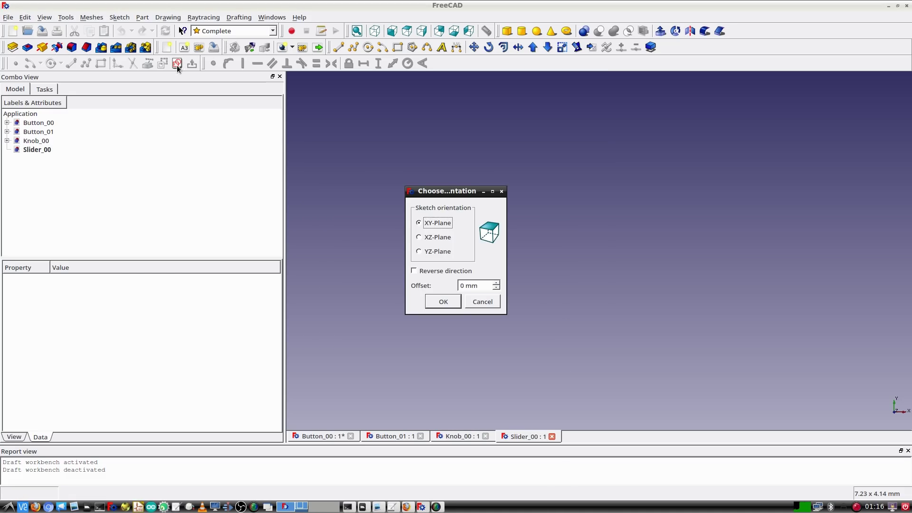
click(443, 303)
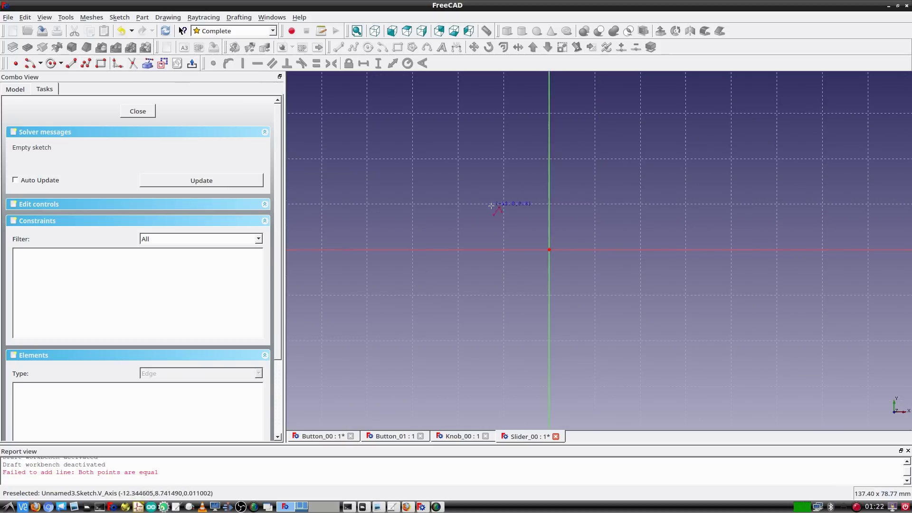
click(503, 204)
click(596, 203)
click(598, 230)
click(641, 230)
click(641, 286)
click(593, 286)
click(593, 319)
click(499, 314)
click(504, 289)
click(447, 289)
click(448, 232)
click(506, 233)
click(504, 203)
Constrain the cross outline's unconstrained short side edges to vertical and its lowest edge to horizontal.
click(502, 301)
click(506, 218)
click(598, 223)
key(v)
click(530, 317)
key(h)
Make the outline's top and bottom edges equal in length, and its outer left and right edges equal.
click(527, 203)
click(528, 319)
key(e)
click(447, 261)
click(641, 258)
click(316, 64)
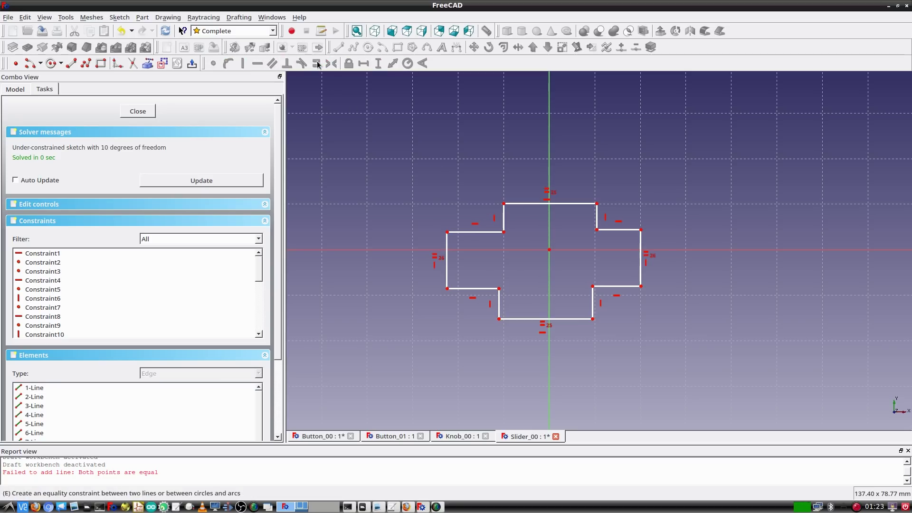
Try to constrain the outline's overall width to 18 mm.
click(364, 63)
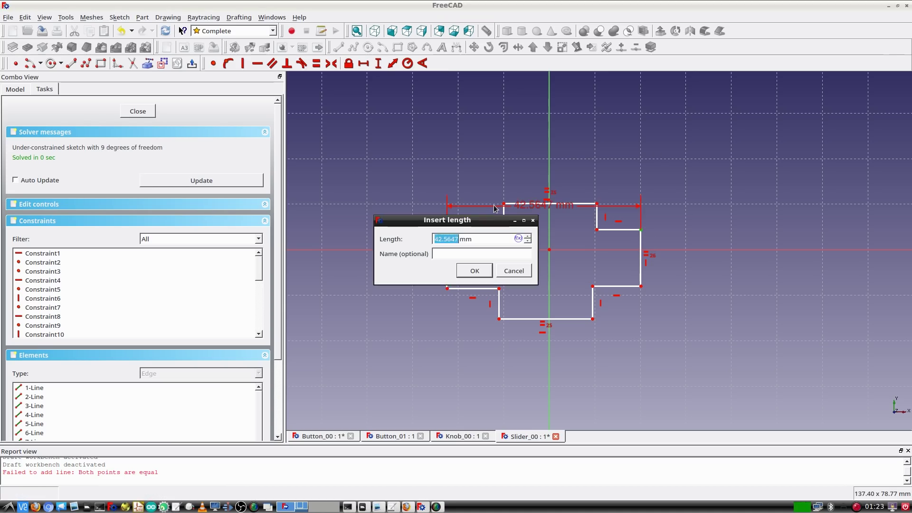
text(18)
key(Return)
key(ctrl+z)
Constrain the width of the outline's upper tab to 2 mm.
click(504, 204)
click(597, 203)
click(370, 67)
text(2)
key(Return)
Make the upper and lower horizontal shoulder edges equal on the left side and on the right side.
click(480, 289)
click(487, 232)
click(317, 64)
click(589, 229)
click(592, 286)
click(316, 64)
Make the four vertical side edges of the upper and lower tabs equal in length.
click(520, 306)
click(528, 304)
click(529, 217)
click(519, 216)
click(316, 64)
Make two opposite body corners symmetric about the origin and the upper left and right shoulder edges equal.
click(550, 250)
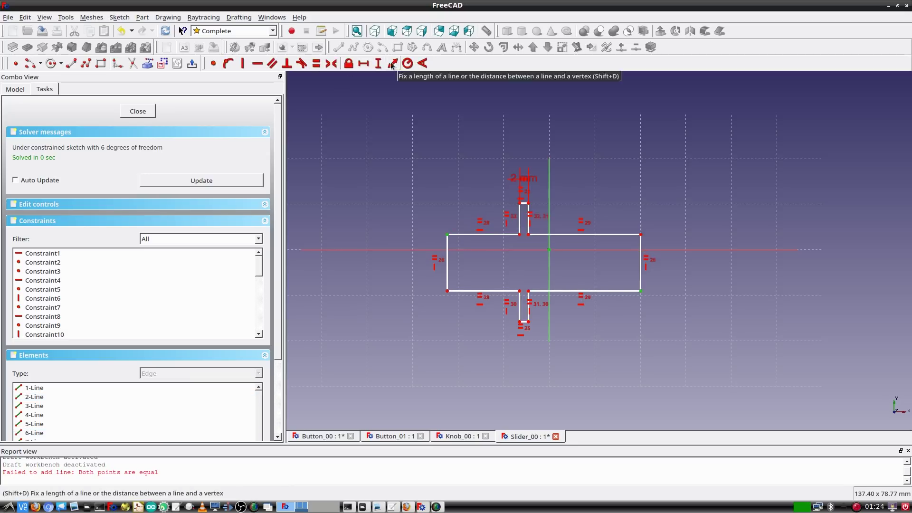
click(331, 63)
click(493, 222)
click(591, 222)
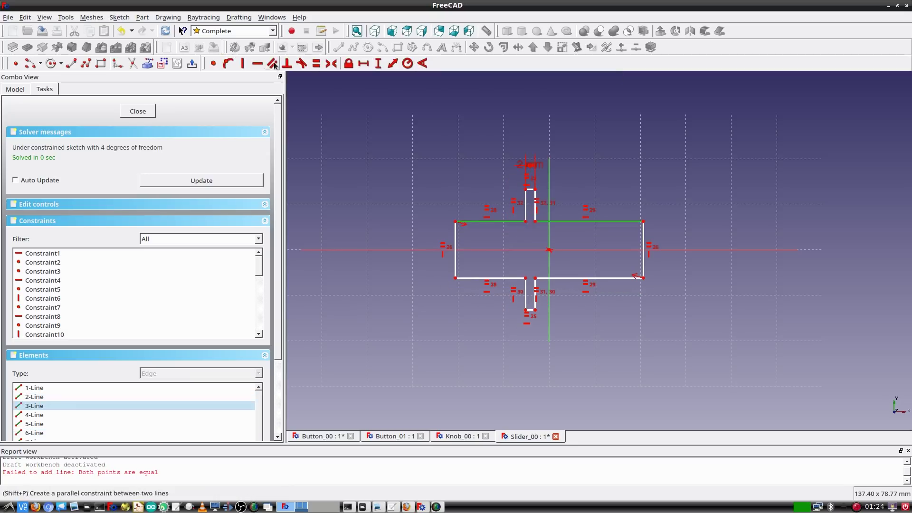
click(316, 64)
Try to set the horizontal distance between the body's upper corners to 18 mm.
scroll(497, 229, up, 2)
click(434, 217)
click(715, 216)
click(364, 63)
text(18)
key(Return)
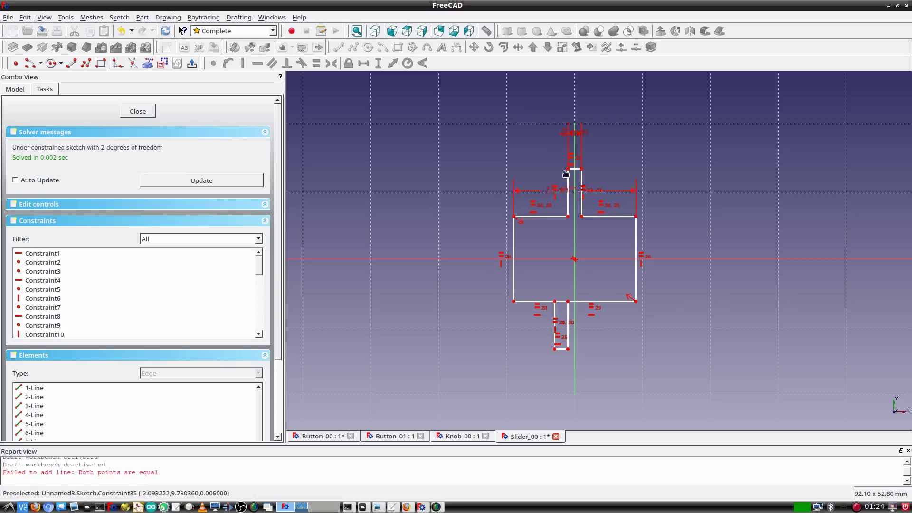
key(e)
key(ctrl+z)
key(ctrl+z)
Add further equality constraints between the upper and lower shoulder edges on both sides of the tabs.
click(526, 301)
click(540, 216)
key(e)
click(616, 217)
click(623, 301)
click(540, 217)
click(528, 301)
key(e)
Constrain the body's overall width to 18 mm and move the 18 mm and 2 mm dimensions clear of the outline.
click(435, 217)
click(715, 216)
click(363, 63)
text(18)
key(Return)
drag(561, 194, 578, 95)
drag(574, 133, 542, 137)
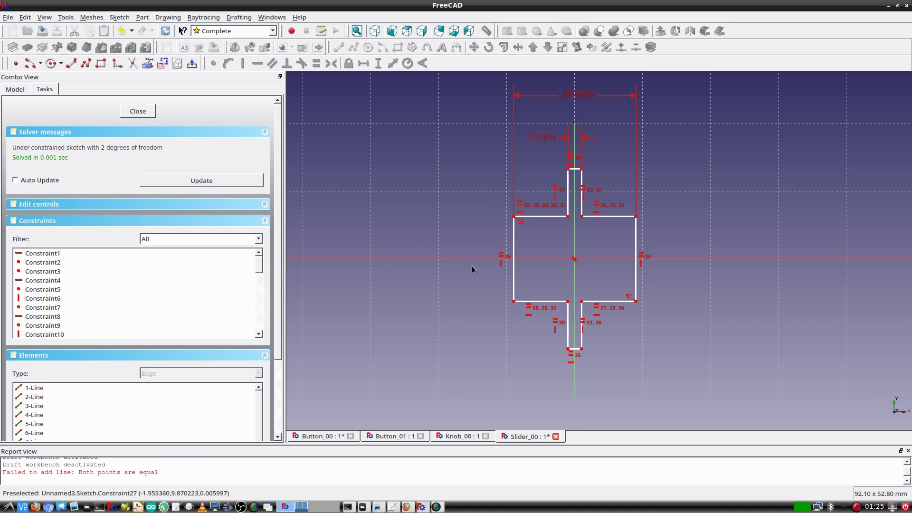
Constrain the upper tab's height to 1 mm and the body's left edge to 14 mm.
click(567, 190)
click(378, 64)
text(1)
key(Return)
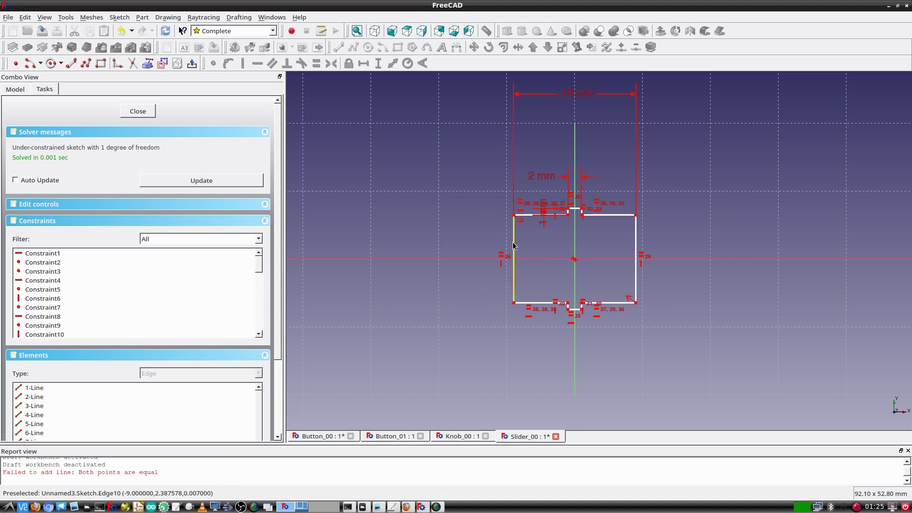
click(514, 260)
click(378, 63)
key(Return)
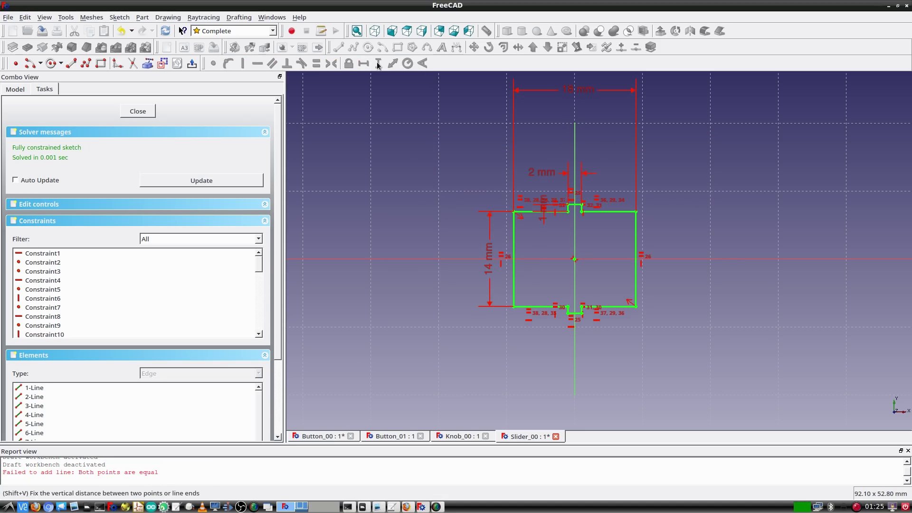
Finish the slider outline sketch and pad it 18 mm.
scroll(607, 250, up, 2)
click(138, 111)
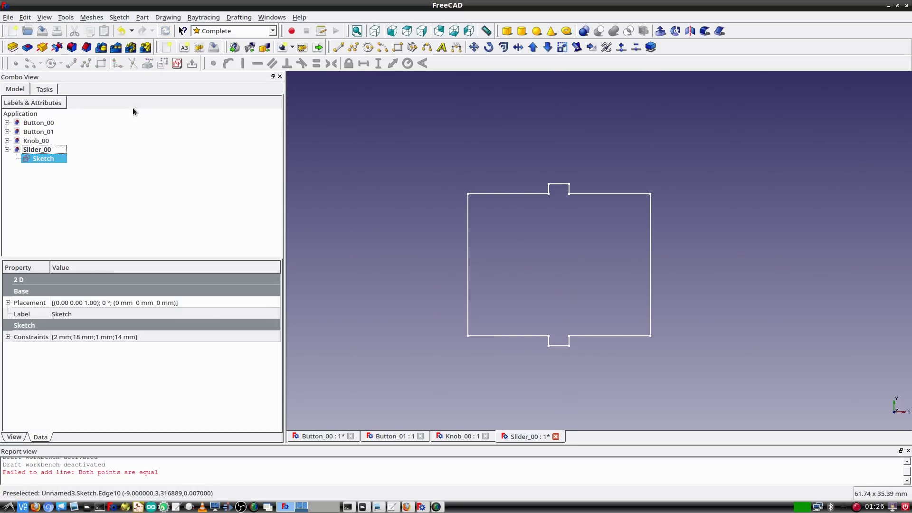
click(13, 47)
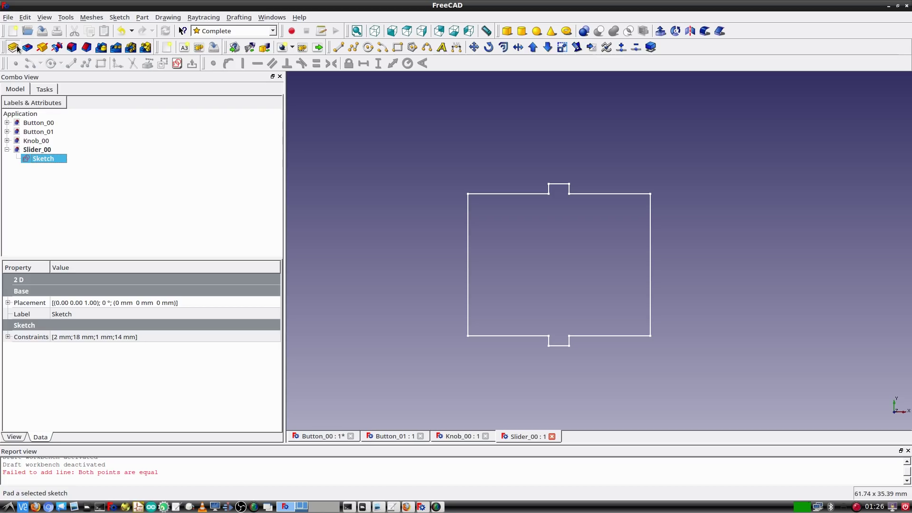
text(18)
key(Return)
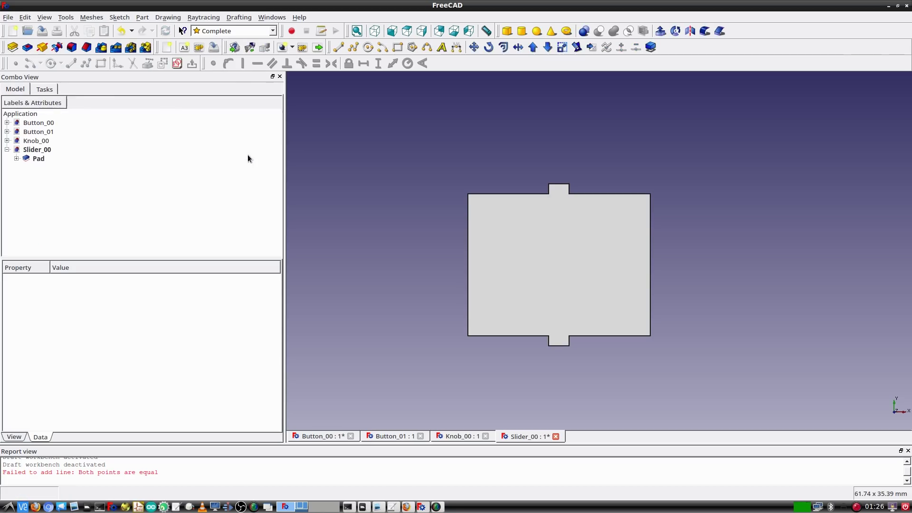
Rename the pad's sketch "Rectangle 18mm x 14mm" and the pad "Slider top 7mm tall".
click(48, 168)
key(F2)
text(Rectangle 18mm x 14mm)
key(Return)
key(Up)
key(F2)
text(Slider top 7mm tall)
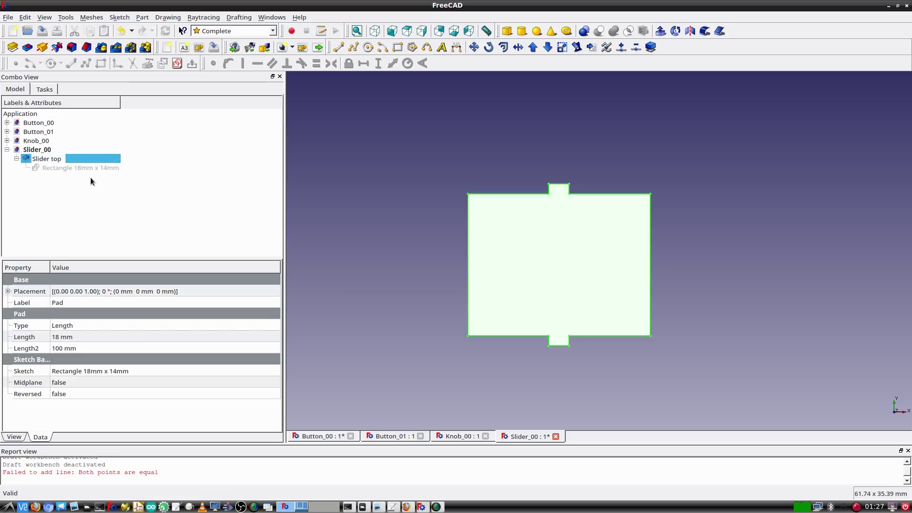
Set the slider top pad's length to 7 mm.
click(406, 358)
mouse_move(406, 359)
middle_down()
mouse_move(533, 281)
mouse_move(457, 410)
mouse_move(511, 307)
middle_up()
click(87, 162)
click(119, 340)
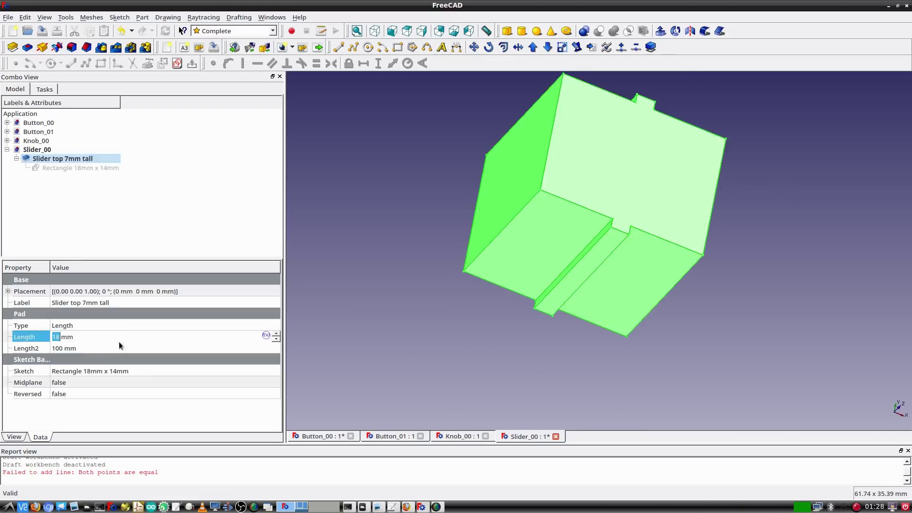
text(7)
key(Return)
Switch to wireframe display and fillet the slider body's four vertical corner edges with a 6 mm radius.
click(45, 17)
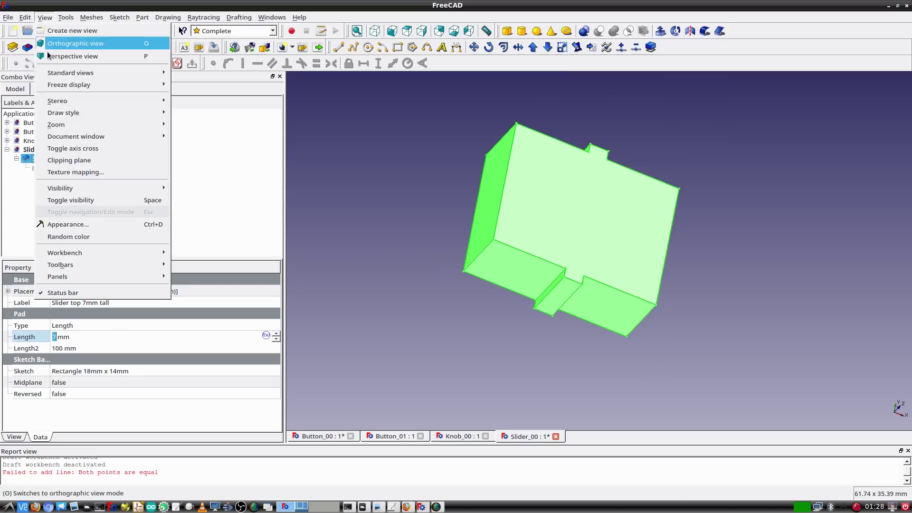
mouse_move(66, 114)
click(205, 153)
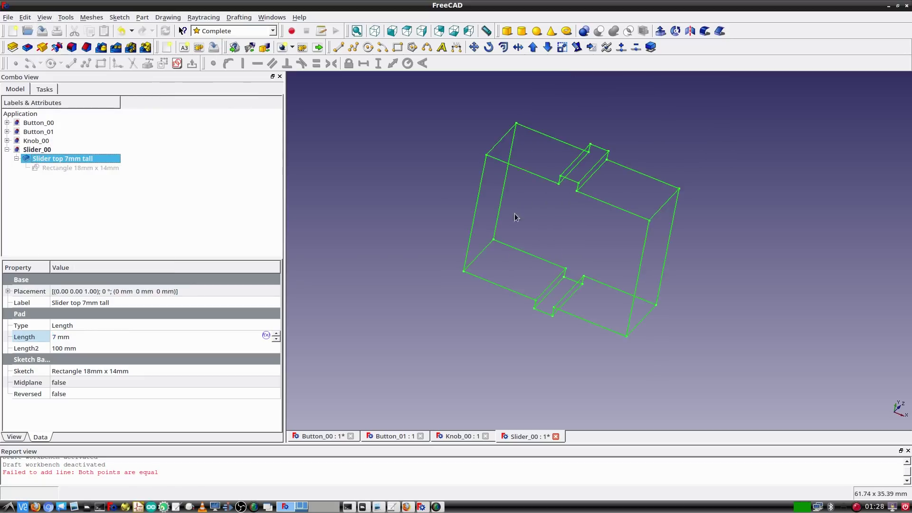
click(483, 131)
click(499, 142)
ctrl+click(479, 256)
ctrl+click(659, 210)
ctrl+click(643, 320)
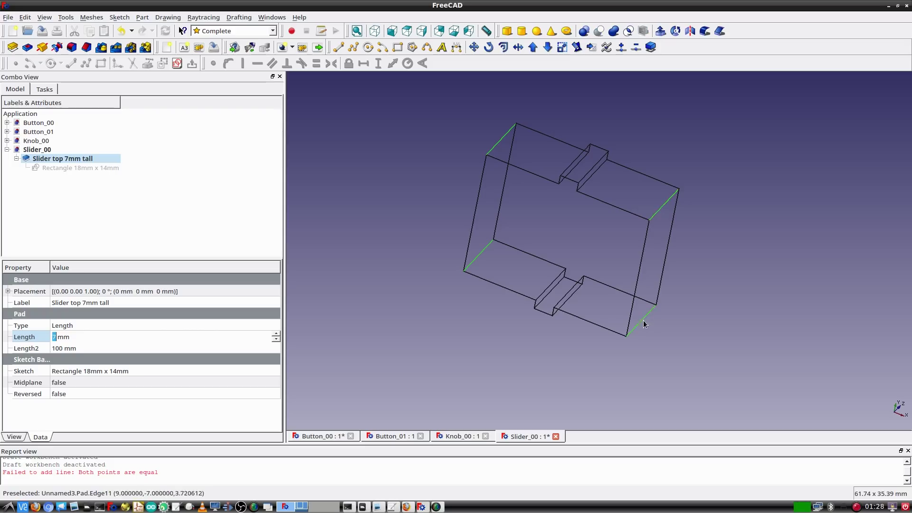
click(73, 48)
click(267, 153)
click(266, 152)
click(267, 152)
click(267, 153)
click(267, 152)
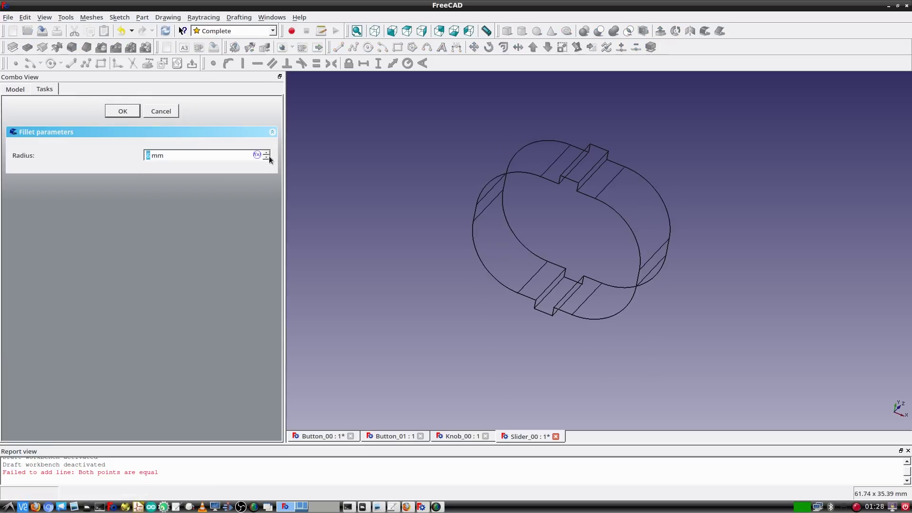
click(123, 111)
Rename the corner fillet "Fillet ends 6mm".
click(45, 175)
key(End)
text(8mm)
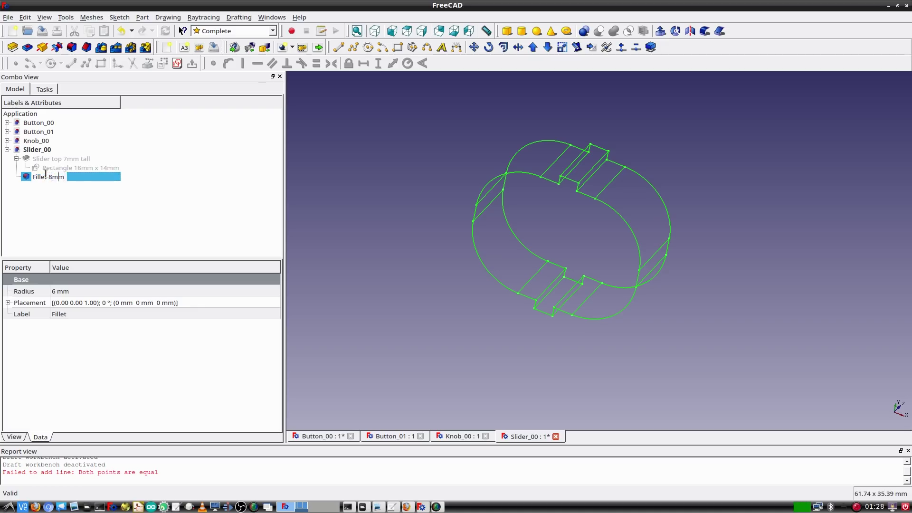
text(6)
click(462, 179)
Fillet the four inner edges where the tabs meet the body at 0.5 mm and name the fillet "Fille divits 0.5mm".
middle_drag(462, 179, 572, 253)
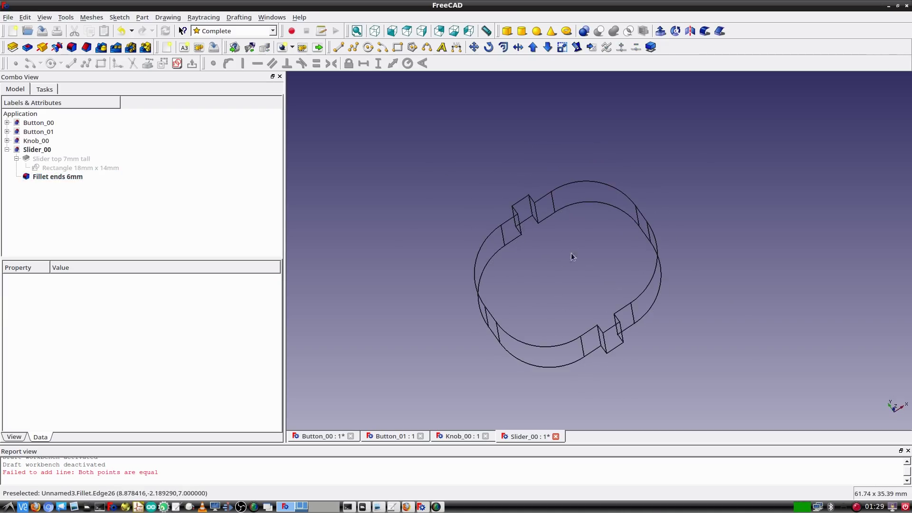
click(519, 223)
ctrl+click(536, 213)
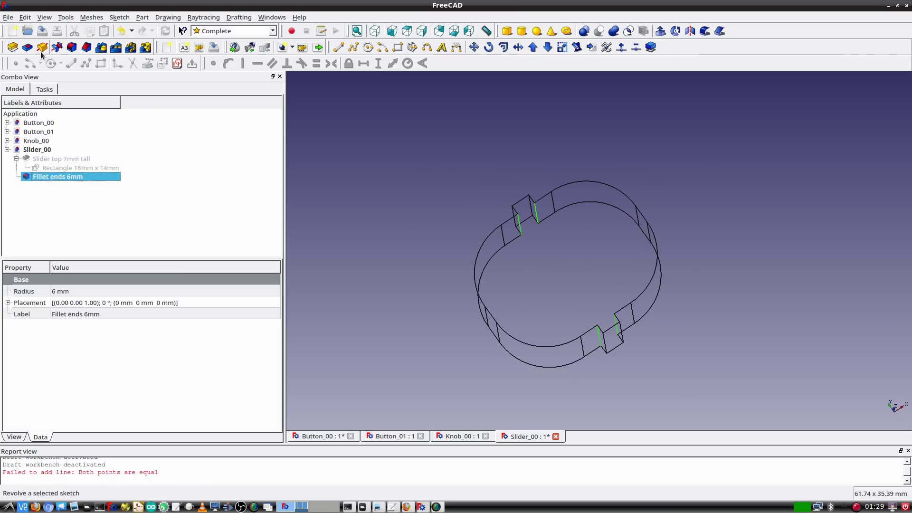
click(72, 47)
key(Return)
double_click(56, 184)
text(Fille divits 0.5mm)
click(56, 149)
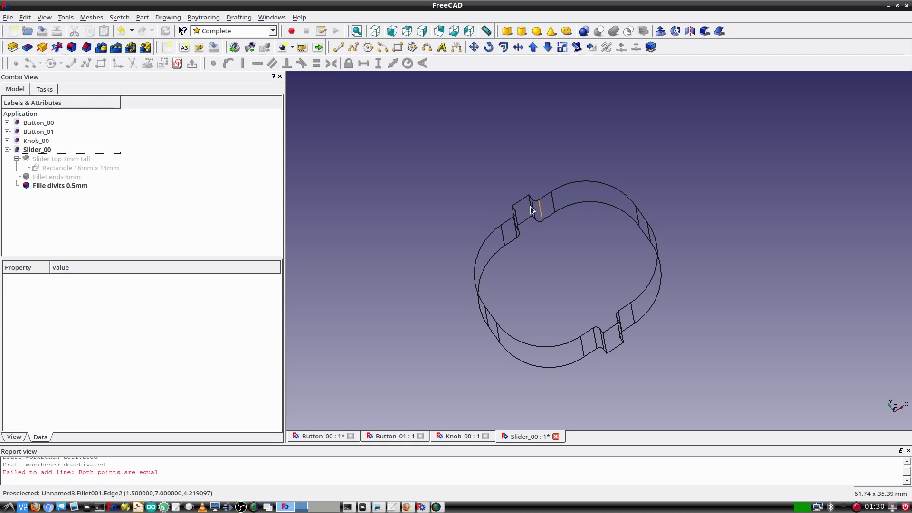
Fillet the four outer vertical edges of the tabs at 1 mm and name the fillet "Fille nubs 1mm".
click(532, 209)
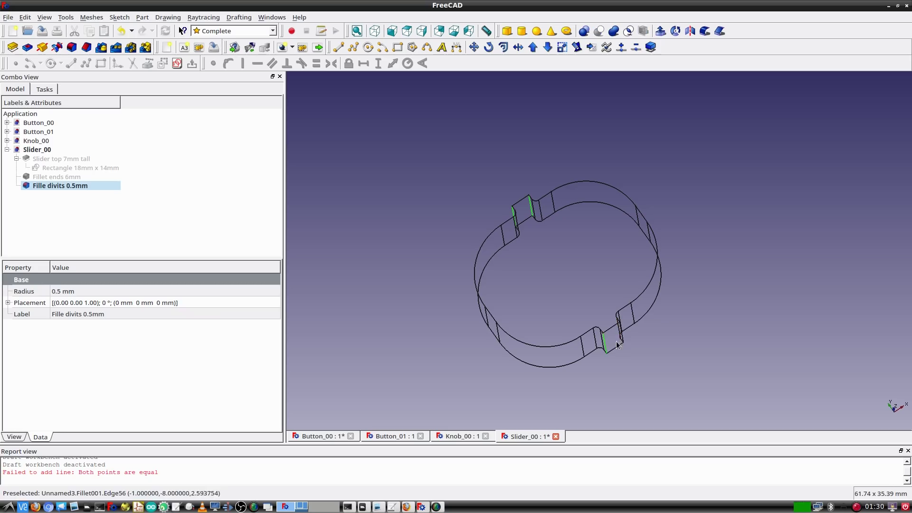
click(71, 47)
click(124, 113)
click(89, 195)
text(Fille nubs 1mm)
key(Return)
Return to the shaded display and fillet the edges of the slider's upper and lower faces at 0.995 mm.
click(47, 17)
mouse_move(74, 113)
click(178, 116)
click(428, 304)
mouse_move(427, 304)
middle_down()
mouse_move(443, 278)
mouse_move(567, 258)
middle_up()
click(591, 204)
middle_drag(460, 256, 569, 230)
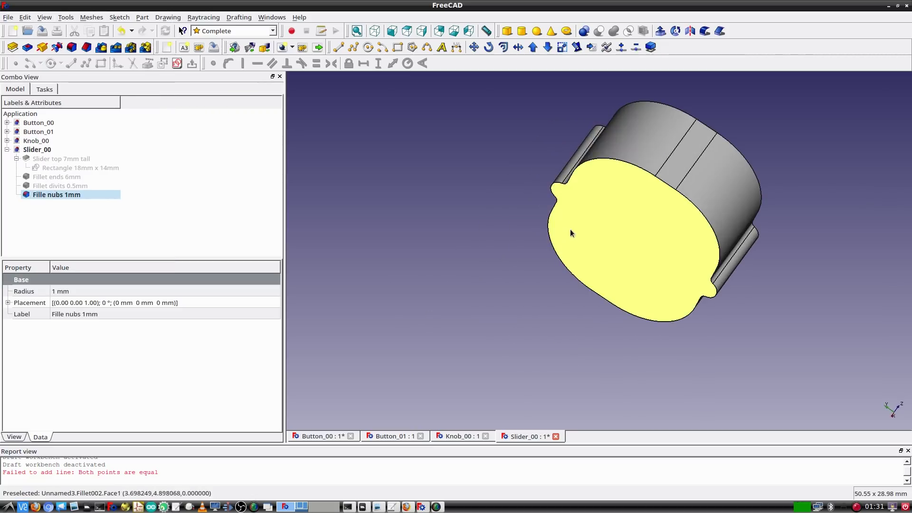
click(607, 231)
middle_drag(495, 232, 342, 254)
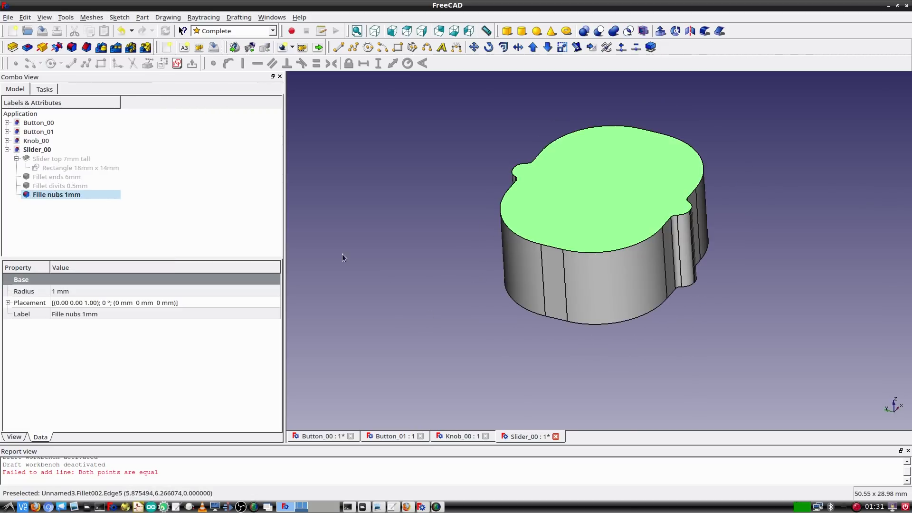
click(72, 47)
text(0.995)
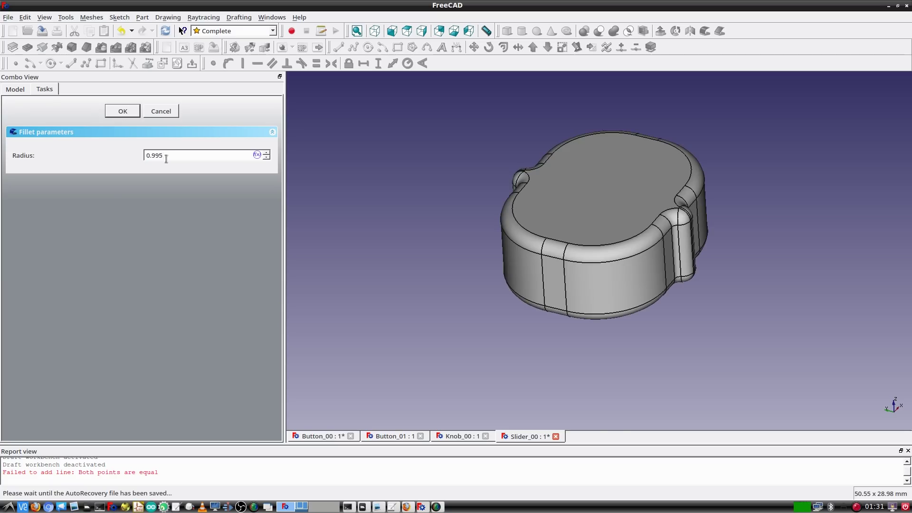
click(119, 111)
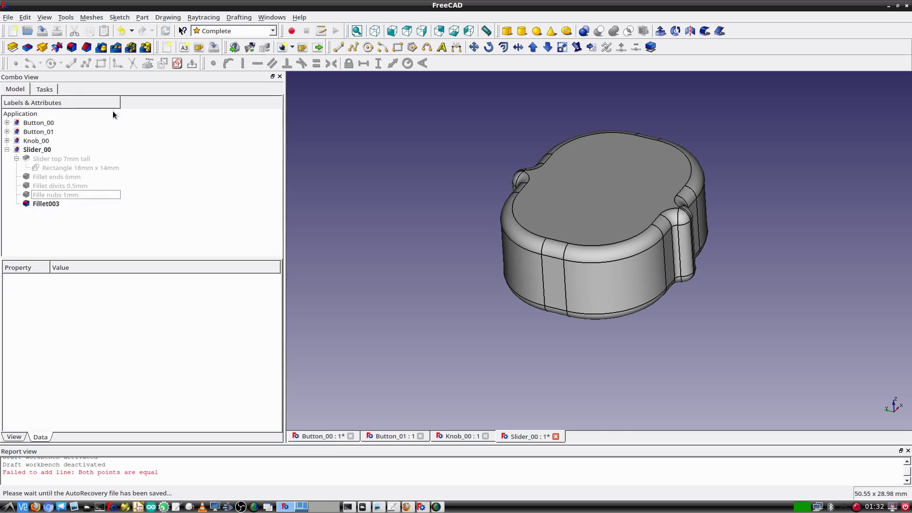
Rename the face-edge fillet "Fillit upper and lower 0.995mm".
middle_drag(581, 361, 495, 329)
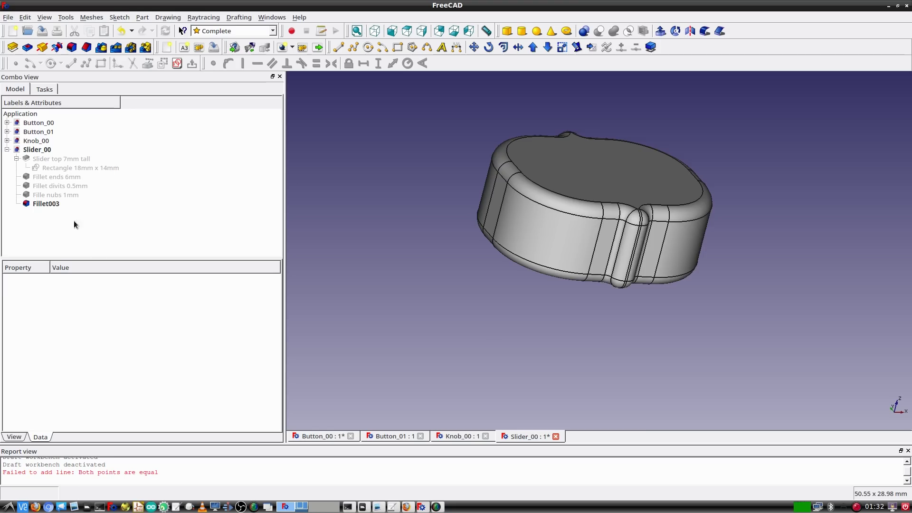
click(51, 204)
click(51, 204)
text(Fillit upper and lower 0.)
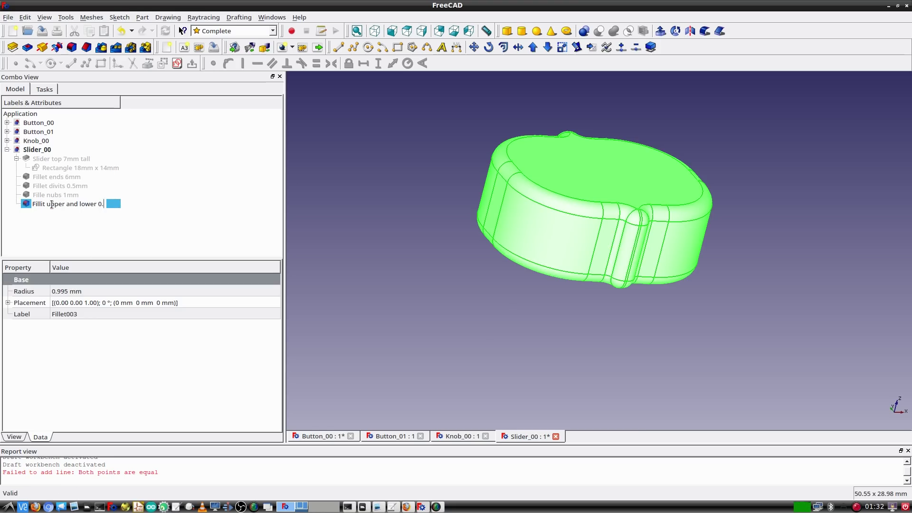
text(995mm)
key(Return)
Create a group named "Slider top" in Slider_00 and move the pad and all four fillets into it.
right_click(43, 151)
click(56, 163)
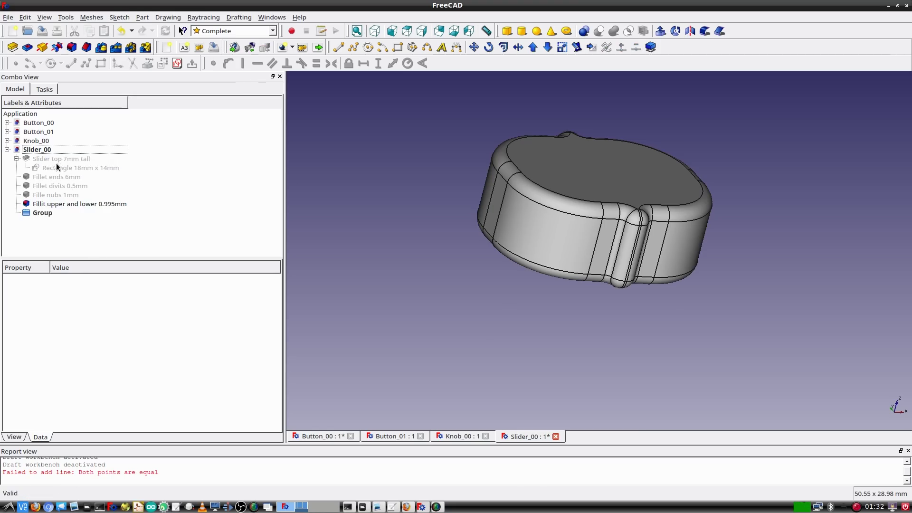
click(52, 213)
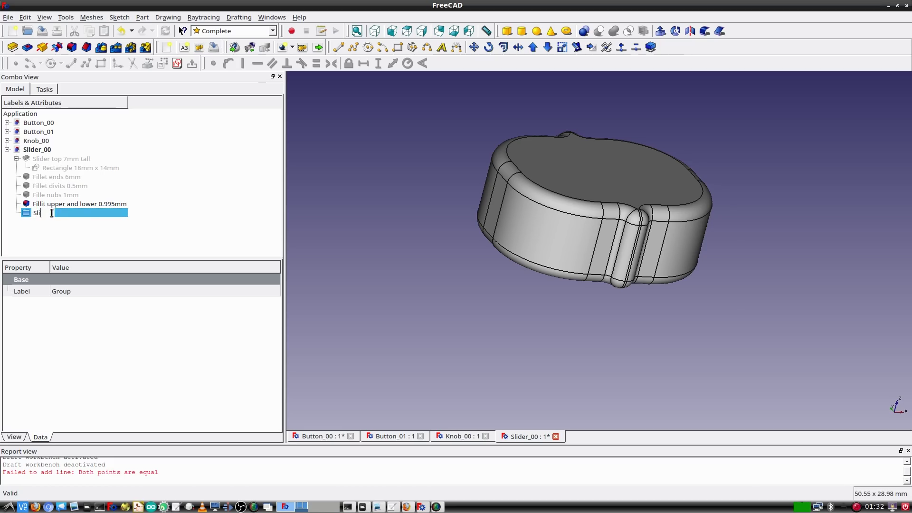
click(51, 204)
shift+click(49, 159)
drag(42, 202, 41, 213)
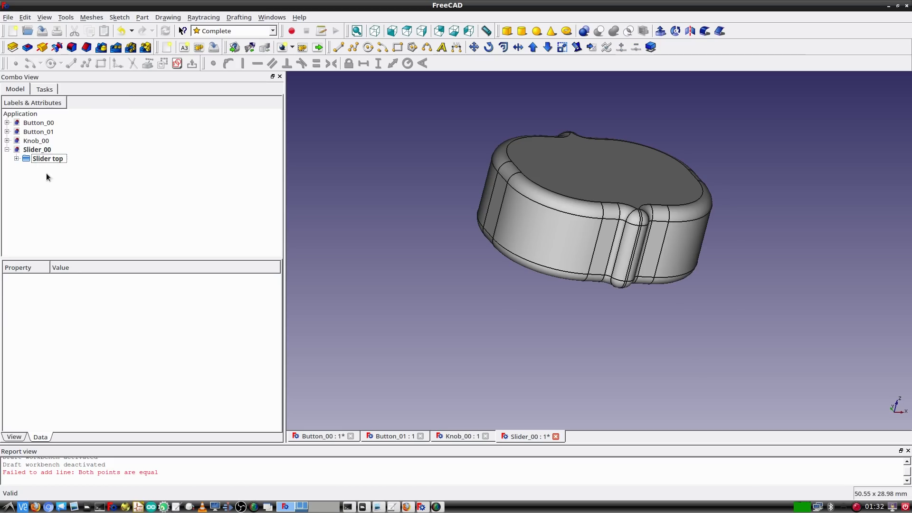
Create a second group named "knurl" in Slider_00.
right_click(36, 151)
click(53, 157)
text(knurl)
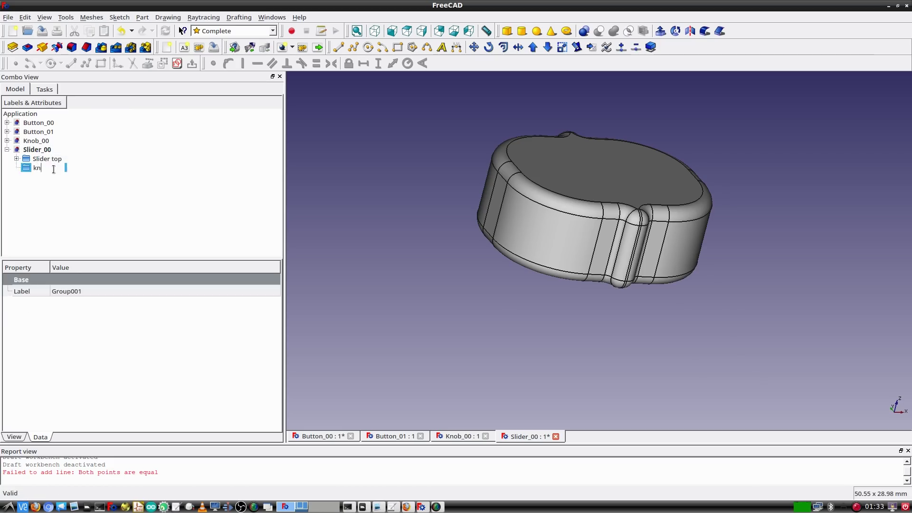
Start a sketch on the flat face beside the tab and link the body's two outer side edges and one short top edge.
click(606, 245)
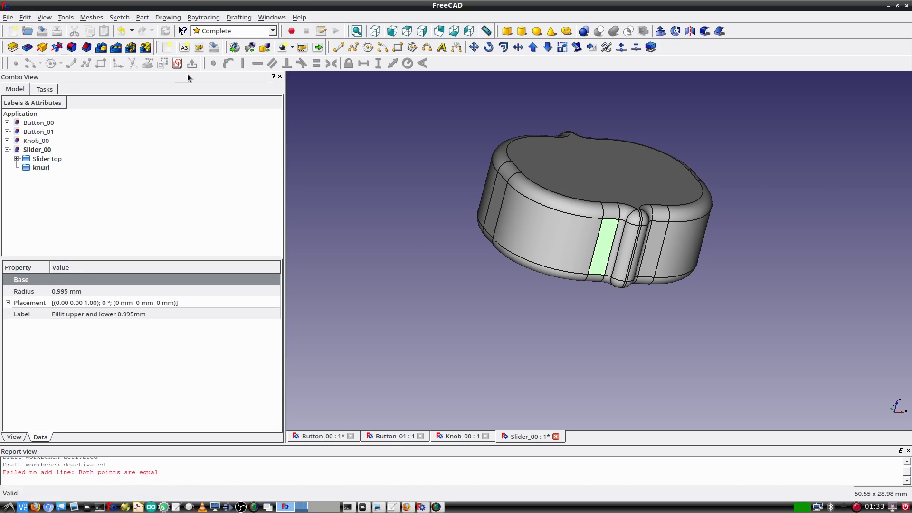
click(177, 64)
scroll(486, 173, up, 2)
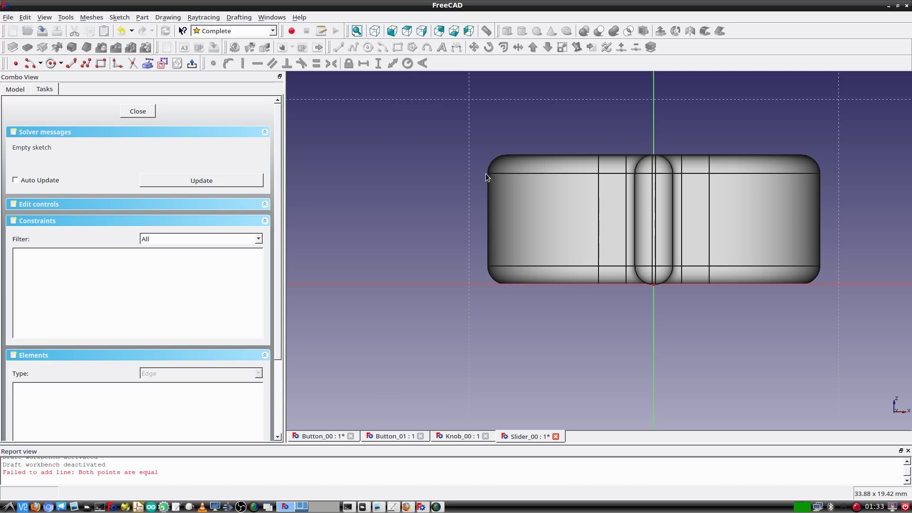
middle_drag(434, 163, 330, 184)
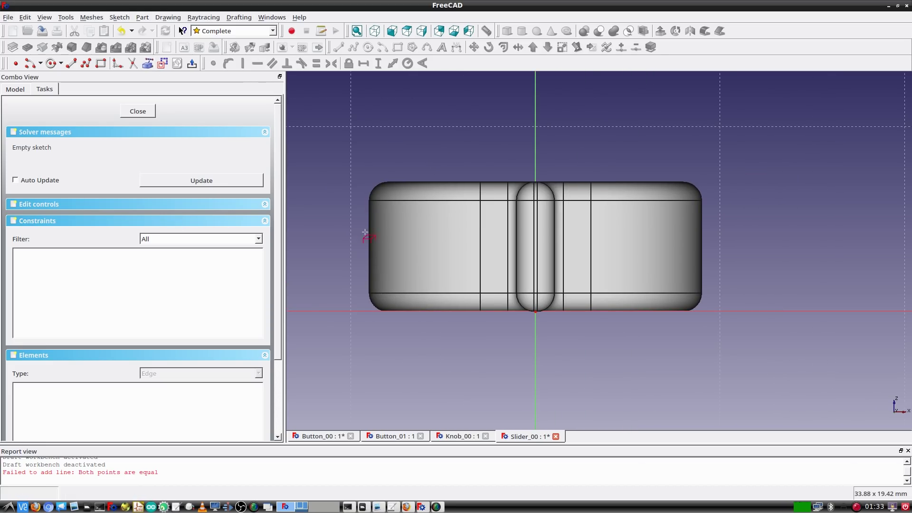
click(371, 247)
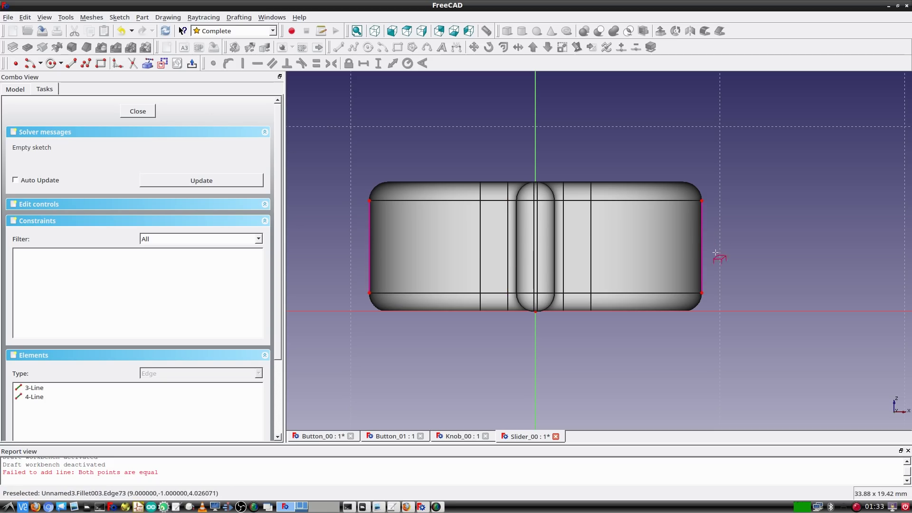
click(494, 182)
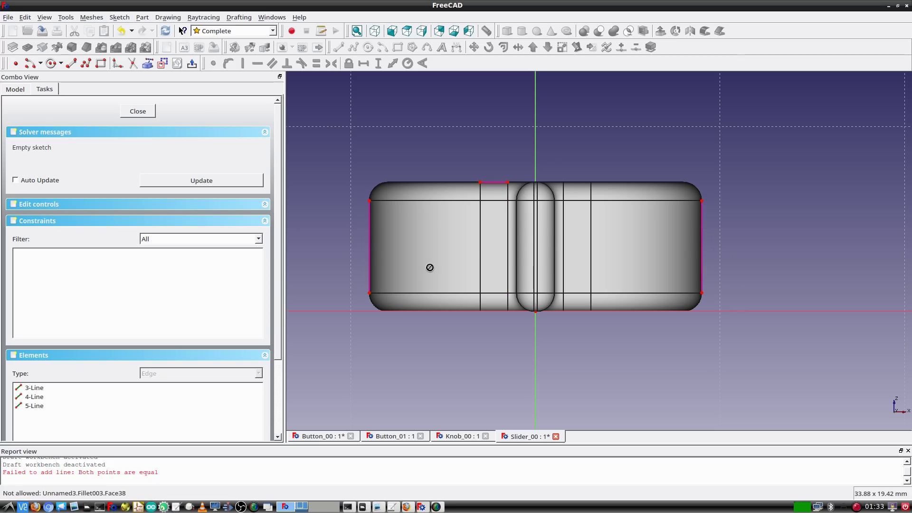
Draw a construction rectangle around the slider's side outline and make its lower-left corner coincident with the linked left edge's lower end.
click(162, 63)
click(100, 63)
click(365, 182)
click(712, 300)
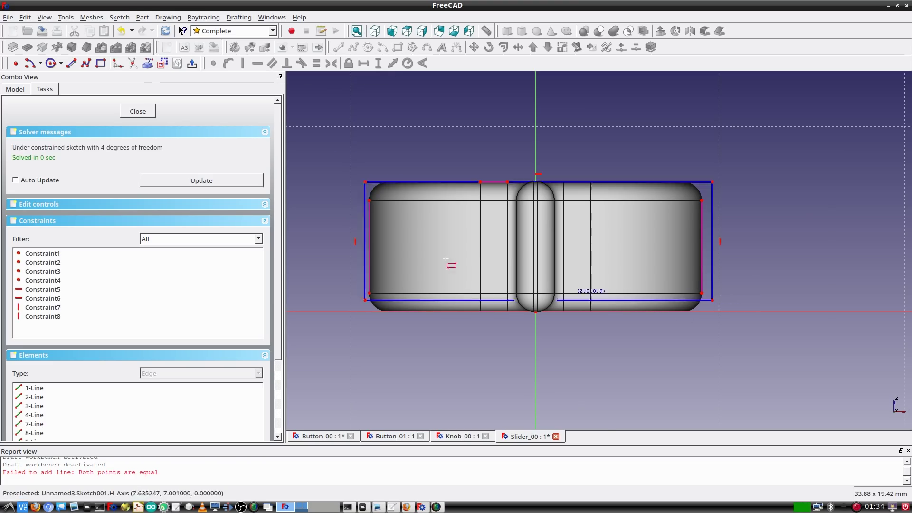
scroll(445, 256, up, 2)
drag(325, 237, 324, 226)
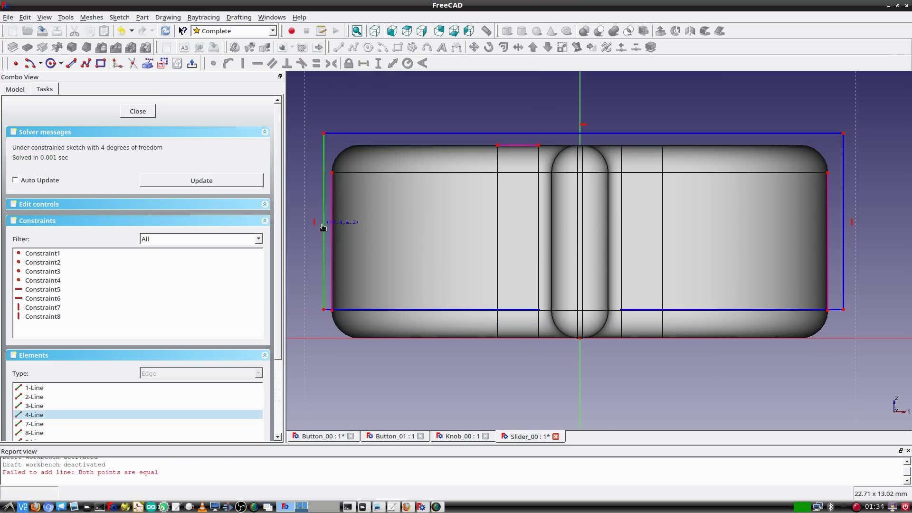
drag(307, 330, 346, 285)
key(c)
Try to make the construction rectangle's upper edge tangent to the linked top edge.
click(521, 145)
click(522, 134)
click(302, 63)
key(ctrl+z)
Constrain the linked top edge's endpoint onto the rectangle's upper edge and the linked right edge's endpoint onto its right edge.
click(497, 145)
click(498, 134)
click(228, 63)
click(828, 173)
click(844, 182)
click(228, 63)
Draw a small construction rectangle at the large rectangle's upper-left corner and make their upper-left corners coincident.
middle_drag(344, 141, 526, 143)
scroll(526, 142, up, 6)
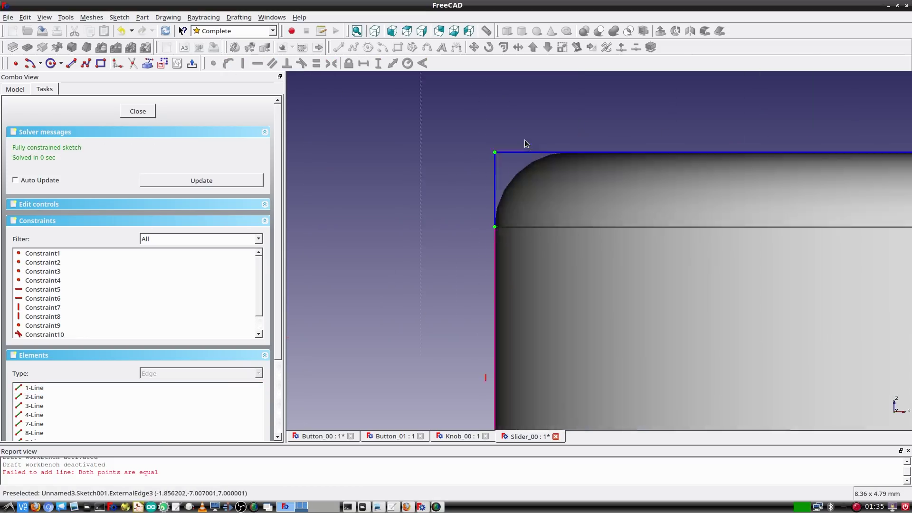
middle_drag(761, 182, 597, 232)
click(319, 179)
click(406, 252)
click(322, 206)
click(319, 179)
key(c)
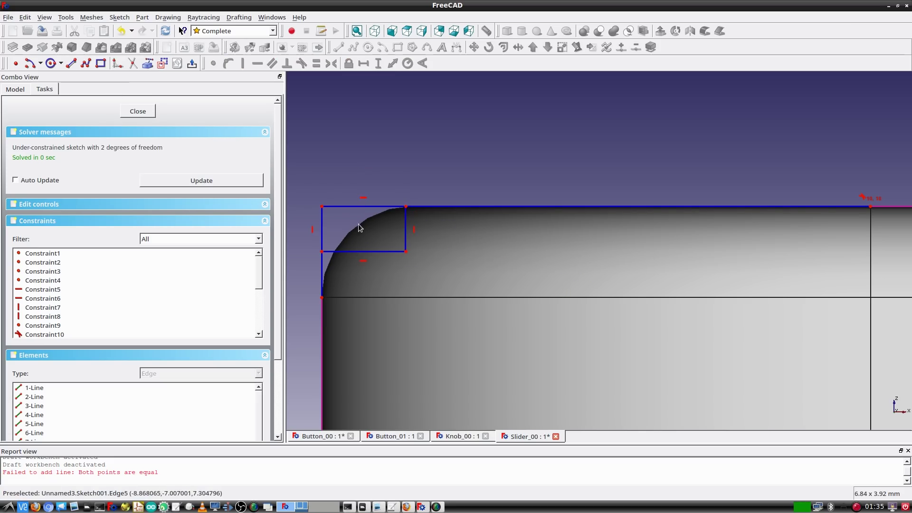
Add a horizontal dimension across the small rectangle's upper corners and set it to 2 mm.
click(366, 251)
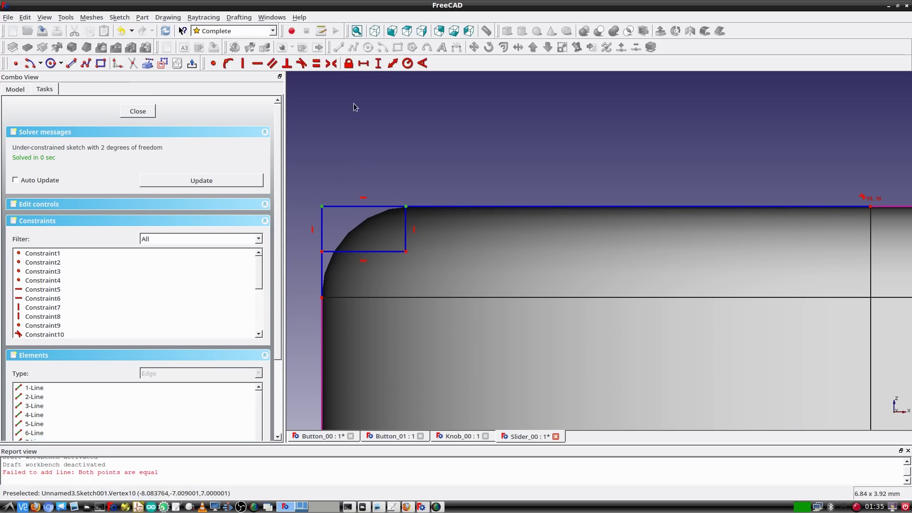
click(364, 63)
text(1)
click(475, 270)
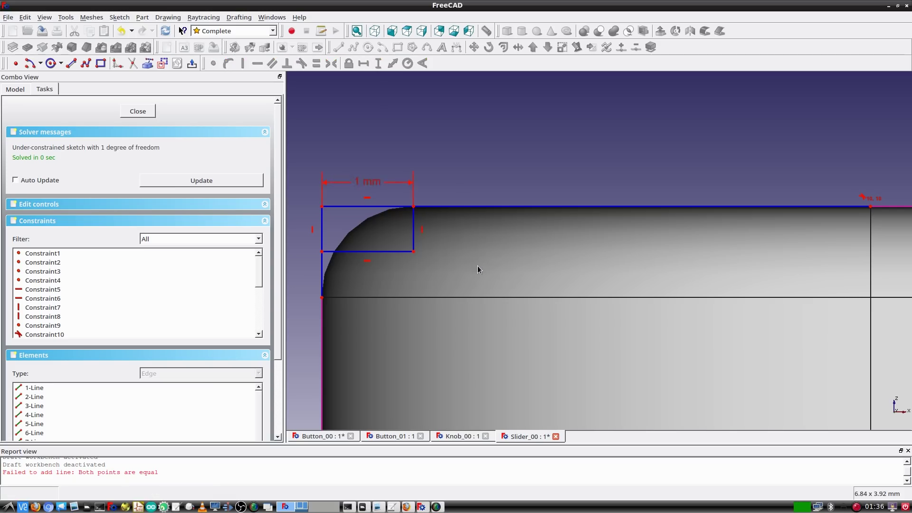
double_click(355, 183)
text(2)
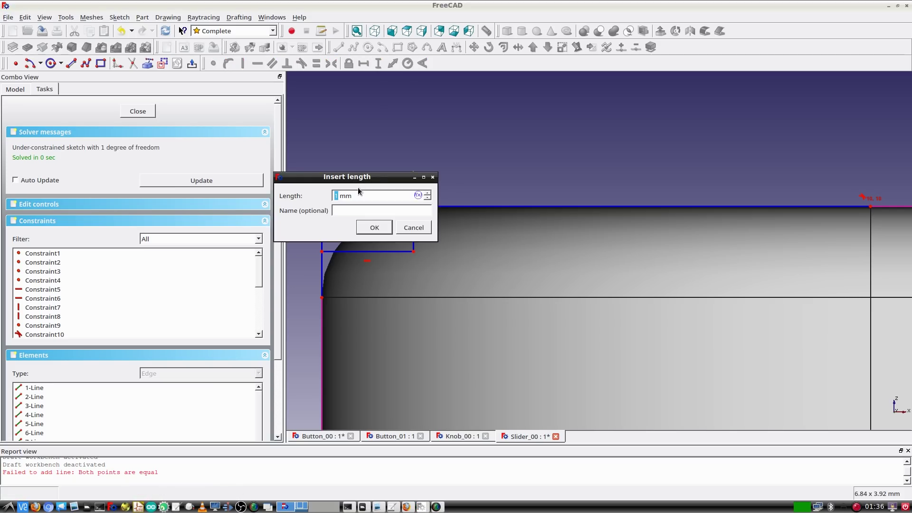
click(370, 229)
Draw a small circle, make its centre coincident with the small rectangle's upper-right corner, and select the circle.
click(50, 63)
click(507, 158)
click(533, 176)
click(507, 157)
click(505, 206)
click(213, 63)
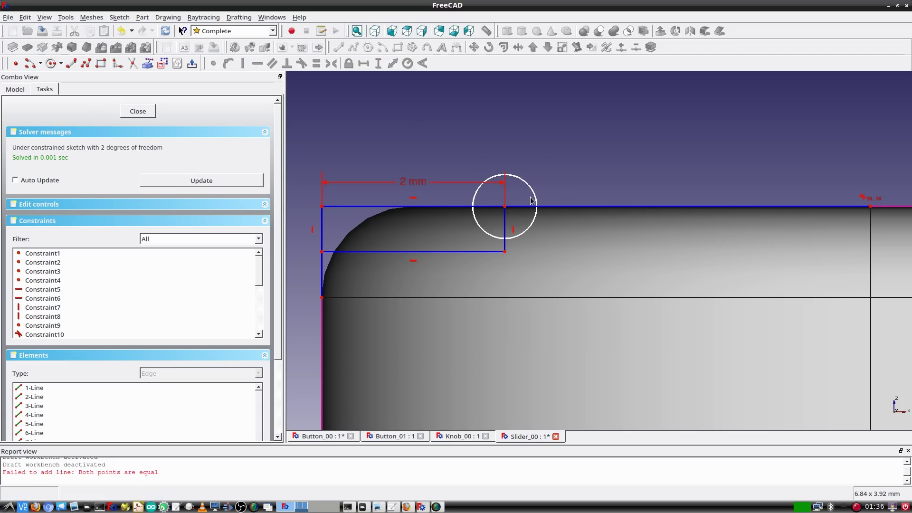
click(525, 183)
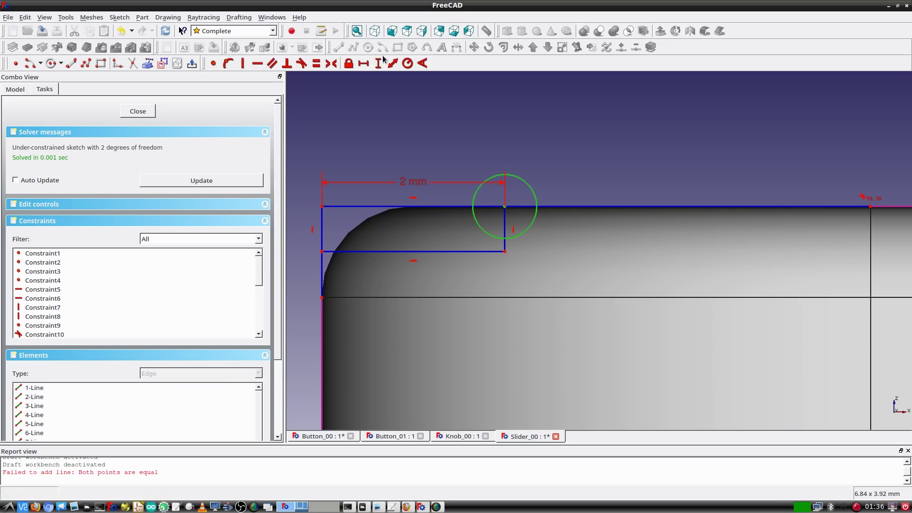
Set the circle's radius to 0.5 mm and change its horizontal offset from the large rectangle's corner to 1.5 mm.
click(408, 63)
text(0.5)
key(Return)
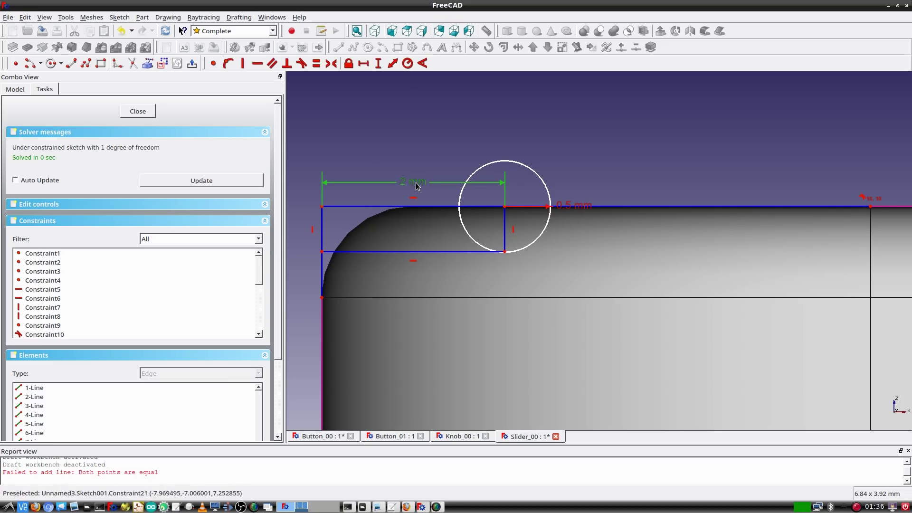
double_click(416, 186)
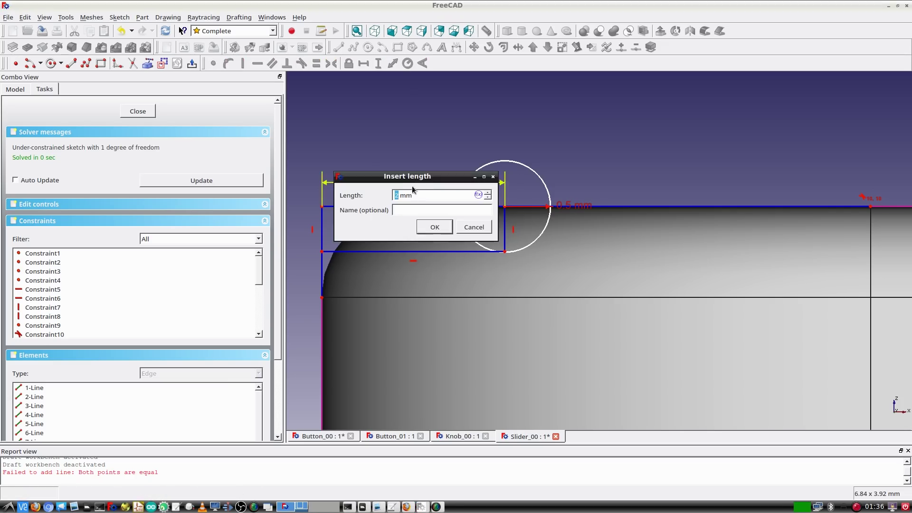
text(1.5)
key(Return)
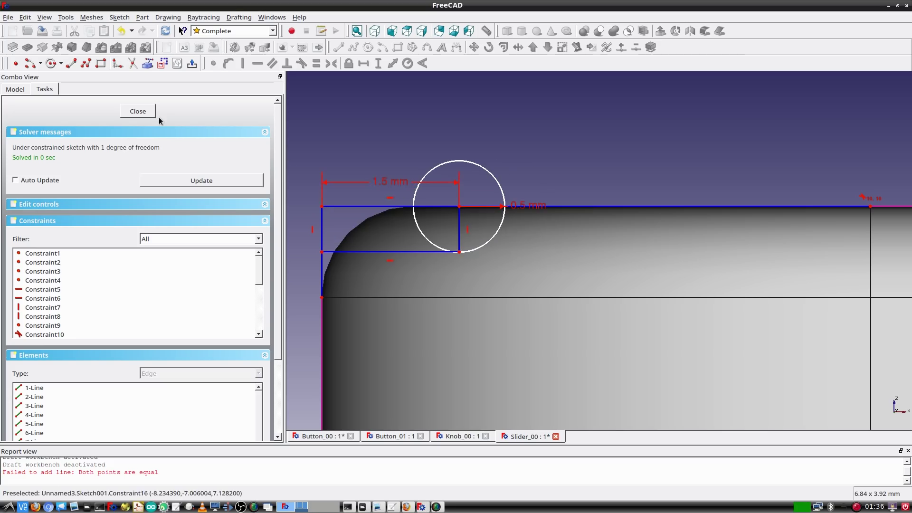
Close the circle sketch and move it into the knurl group.
click(136, 110)
click(16, 159)
mouse_move(62, 211)
mouse_down()
mouse_move(68, 242)
mouse_move(43, 222)
mouse_up()
Create a simple copy of the 'Fillit upper and lower 0.995mm' feature and move the copy into the knurl group.
click(71, 204)
click(142, 17)
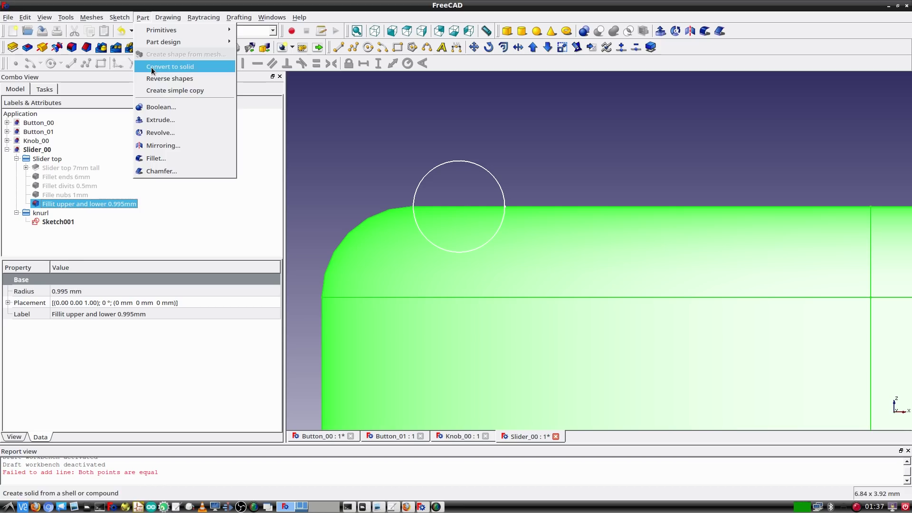
click(154, 90)
drag(56, 231, 47, 214)
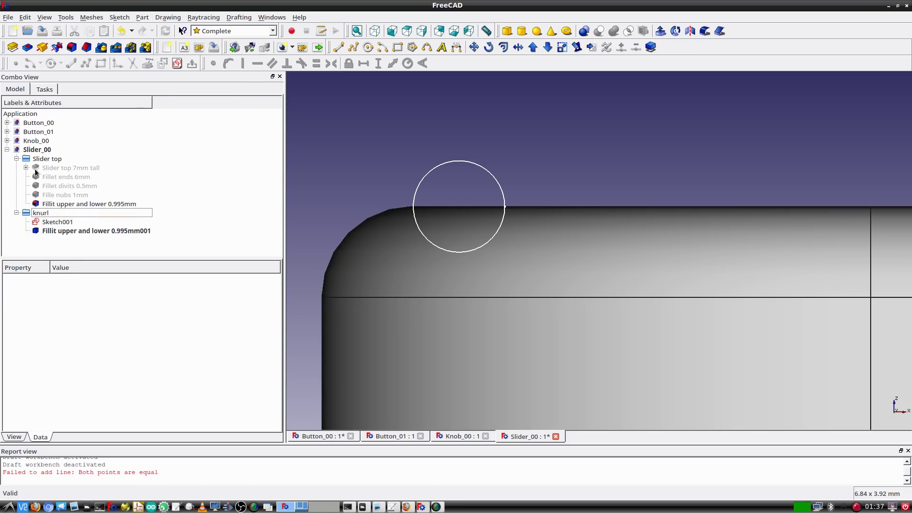
Rename the knurl circle sketch as 'Knurl cut out top edge 1.5mm from side 0.5mm diameter'.
click(16, 158)
click(61, 178)
key(F2)
text(Knurl cut out top edg)
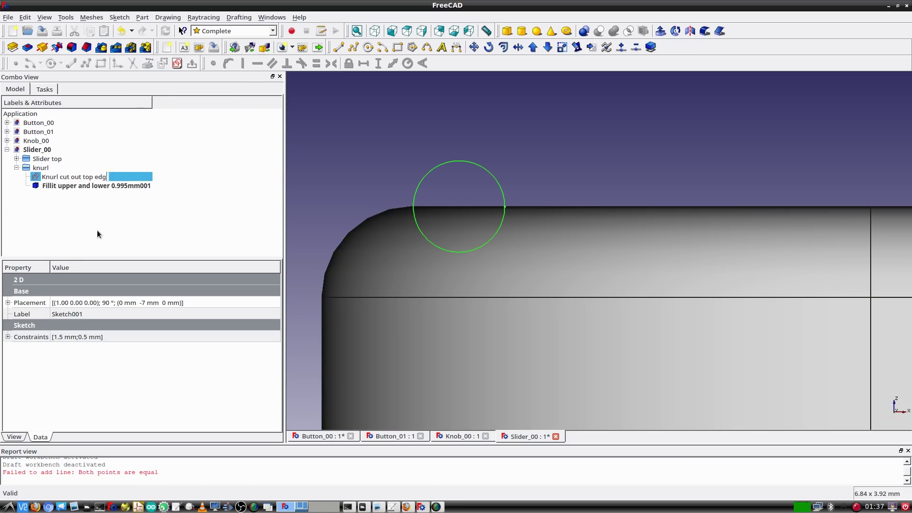
text(e 1.5mm from side 0.5mm dianeter)
key(Return)
Pocket the knurl circle sketch with type Through all to cut a groove across the slider's top.
key(0)
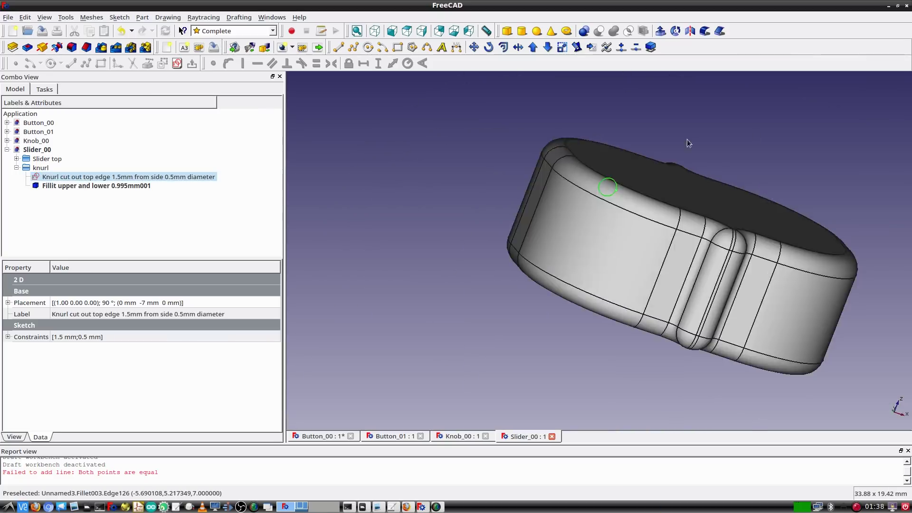
click(27, 47)
click(223, 150)
click(207, 170)
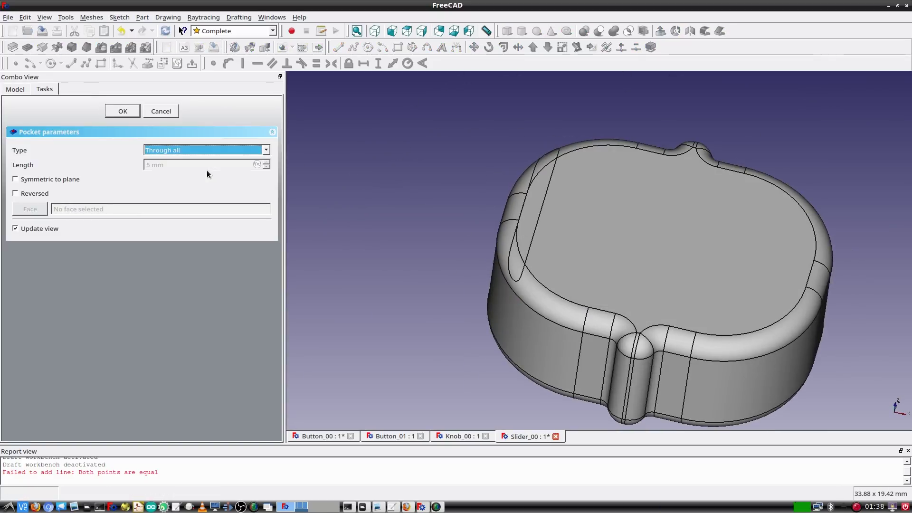
click(119, 111)
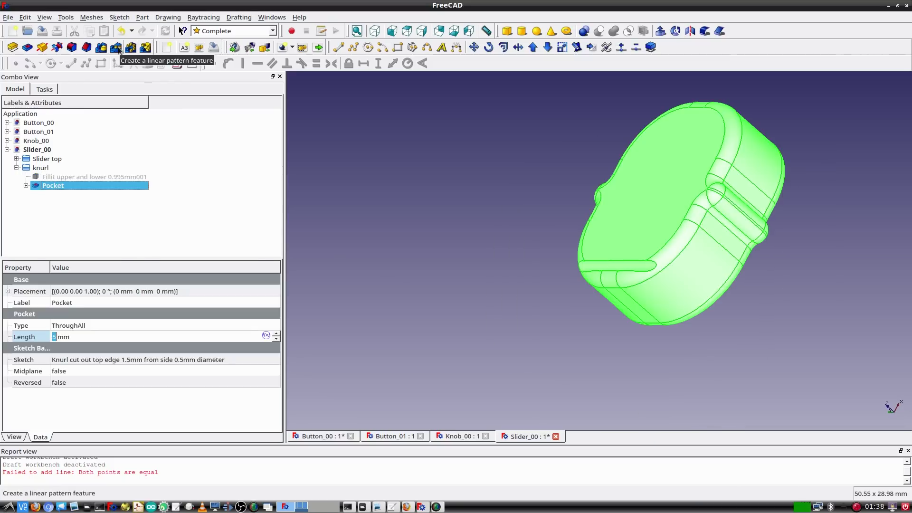
Create a linear pattern of the groove pocket along the horizontal sketch axis, 15 mm long with 6 occurrences, and place it in the knurl group.
click(116, 47)
text(15)
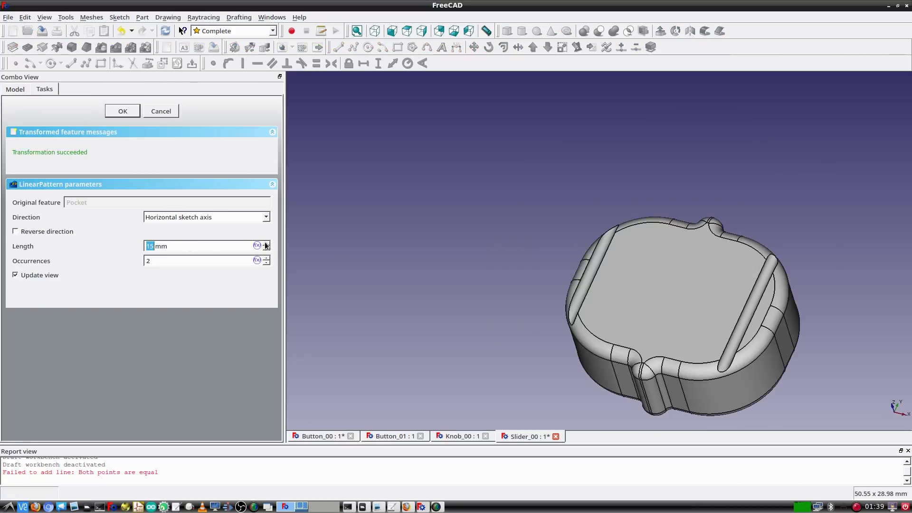
scroll(796, 295, up, 5)
middle_drag(792, 357, 825, 348)
scroll(587, 309, down, 3)
text(6)
scroll(674, 387, down, 1)
middle_drag(674, 423, 677, 381)
click(120, 113)
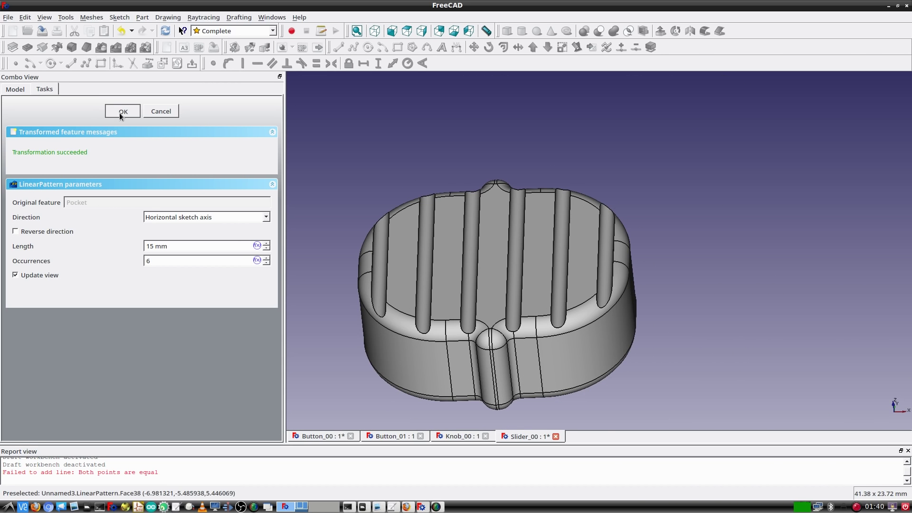
drag(49, 249, 38, 222)
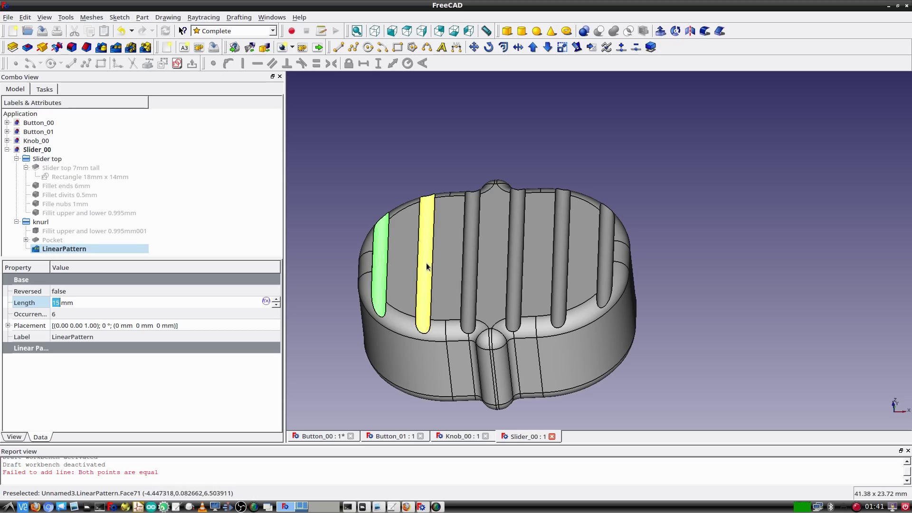
Fillet the six groove faces on the slider's top with a 0.5 mm radius.
ctrl+click(427, 264)
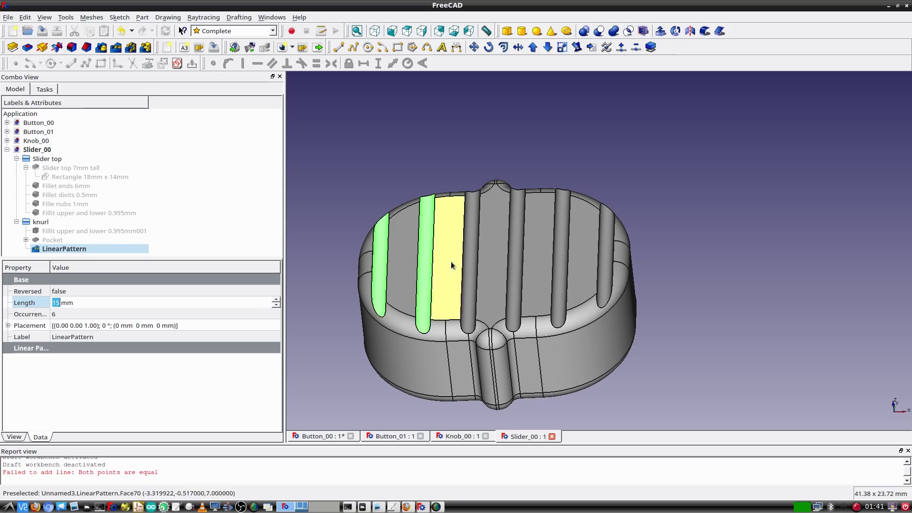
ctrl+click(471, 266)
ctrl+click(515, 265)
ctrl+click(561, 261)
ctrl+click(604, 256)
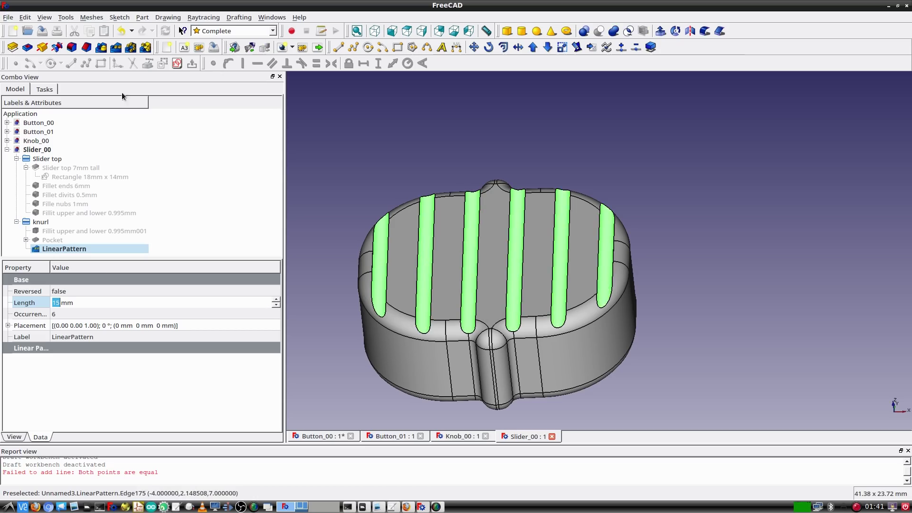
click(87, 47)
text(0.5)
key(Return)
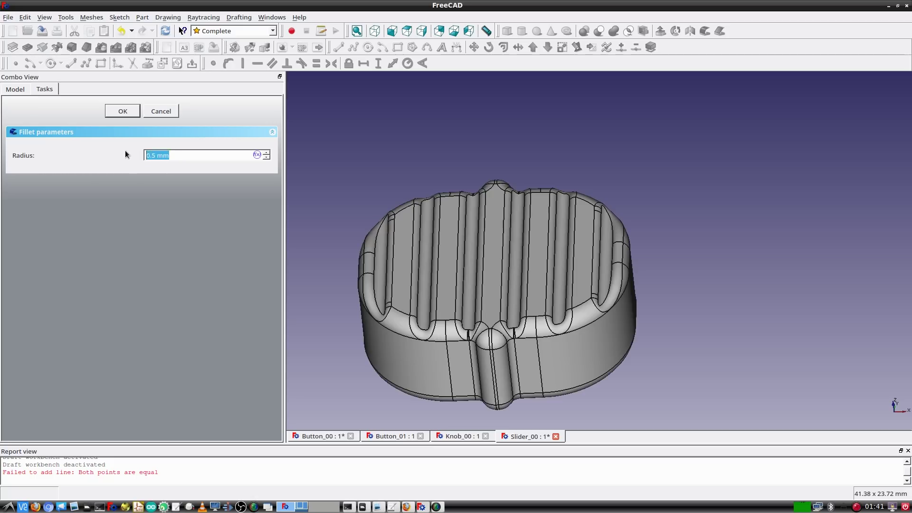
click(132, 111)
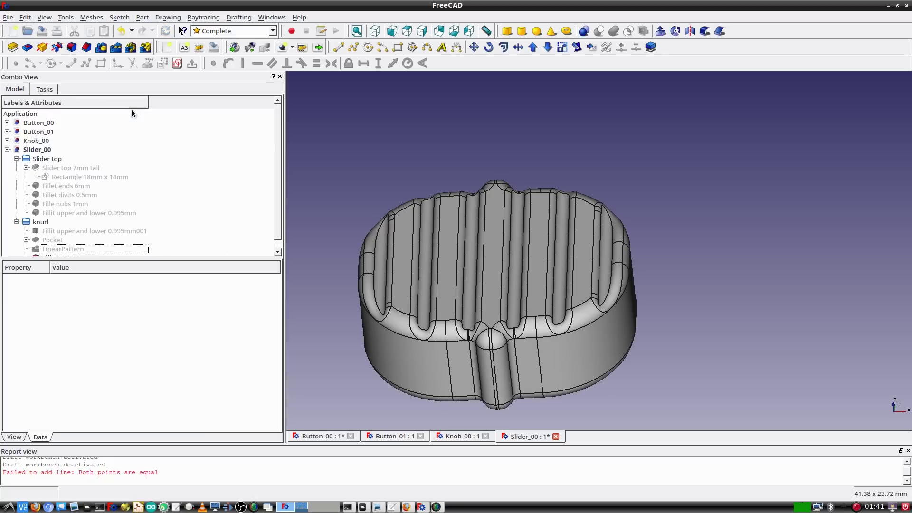
Create a simple copy of the groove fillet and rename the original fillet as 'Fillet knurl 0.5mm'.
middle_drag(315, 374, 396, 352)
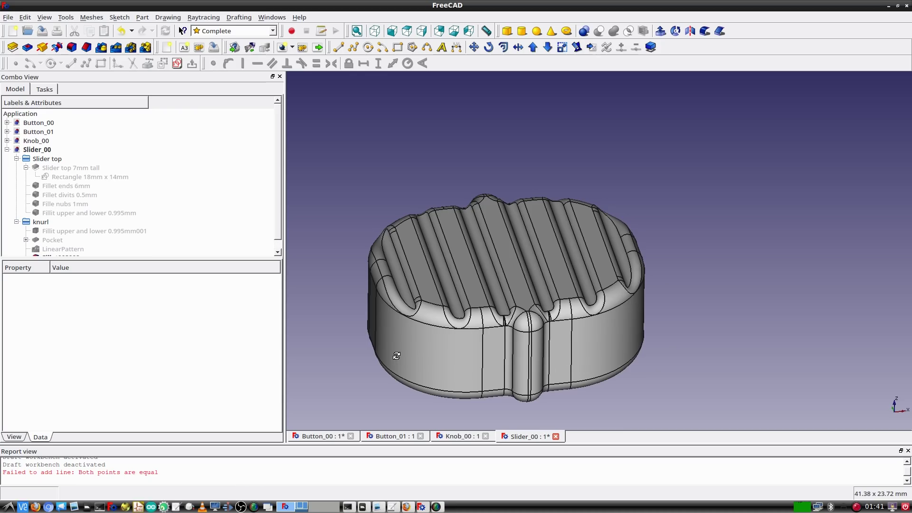
scroll(130, 194, down, 1)
click(62, 248)
click(142, 17)
click(179, 90)
key(F2)
text(Fillet knurl 0.5mm)
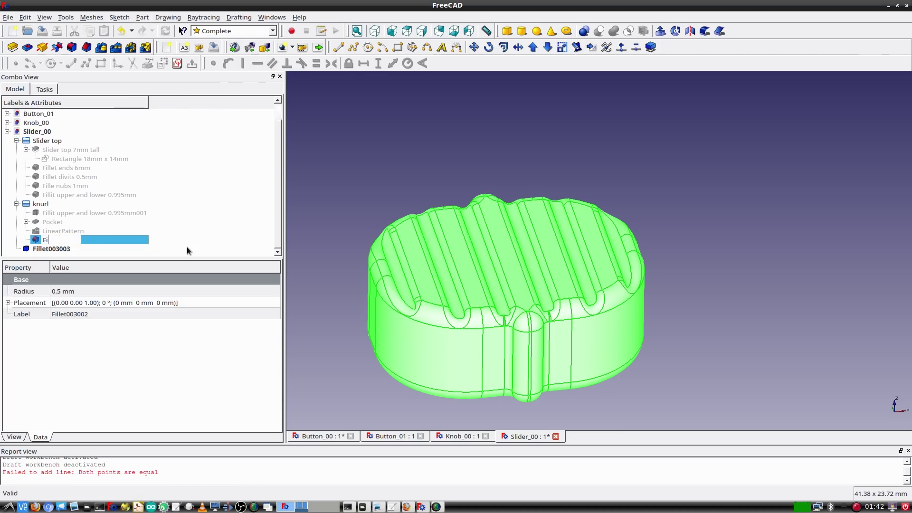
key(Return)
Rename the linear pattern as 'LinearPattern 15mm 6 times'.
key(Up)
key(F2)
key(End)
text(15mm 6 times)
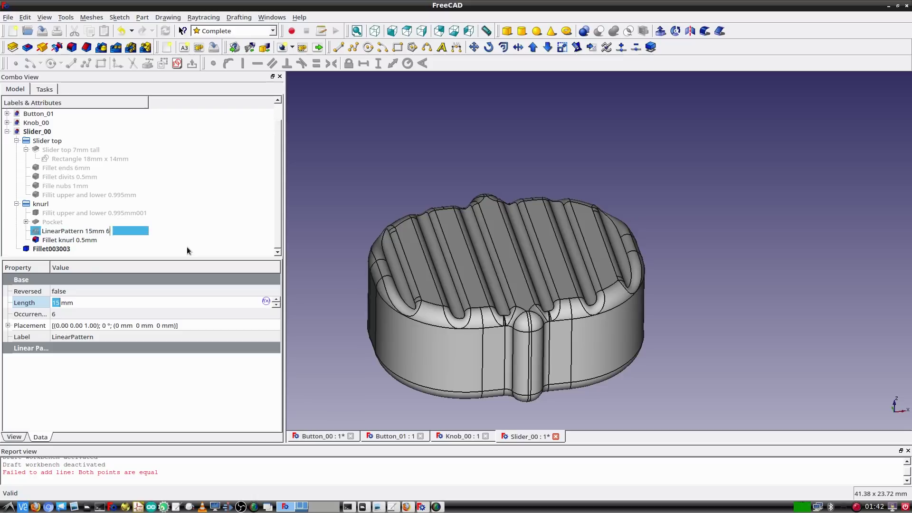
key(Return)
Rename the copied solid as 'Top' and hide the 'Fillet knurl 0.5mm' feature.
key(Down)
key(Down)
key(F2)
text(Top)
key(Return)
key(Up)
key(space)
Collapse the finished groups, create a group named 'Base' in Slider_00, and move the Top solid into it.
key(Left)
click(16, 204)
click(17, 158)
right_click(42, 150)
click(71, 159)
key(Down)
key(Down)
key(Down)
key(Down)
key(F2)
text(Bo)
drag(38, 176, 41, 186)
Show the 'Rectangle 18mm x 14mm' sketch and create a new sketch on the Top solid's flat underside.
middle_drag(347, 375, 569, 266)
click(635, 221)
click(16, 158)
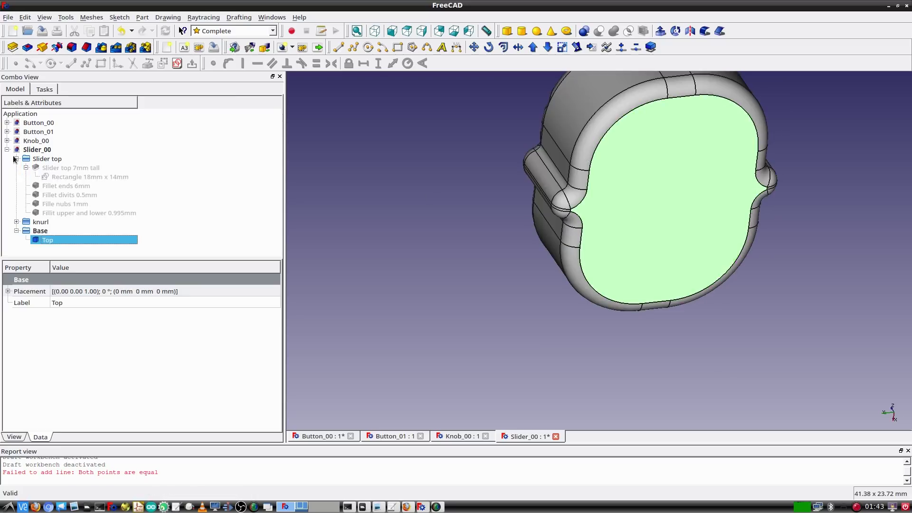
click(51, 175)
click(17, 158)
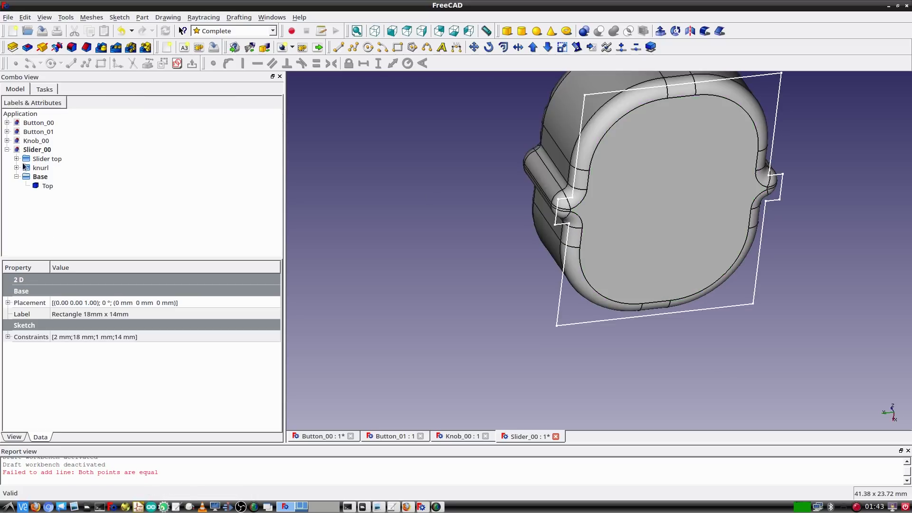
click(47, 186)
click(177, 64)
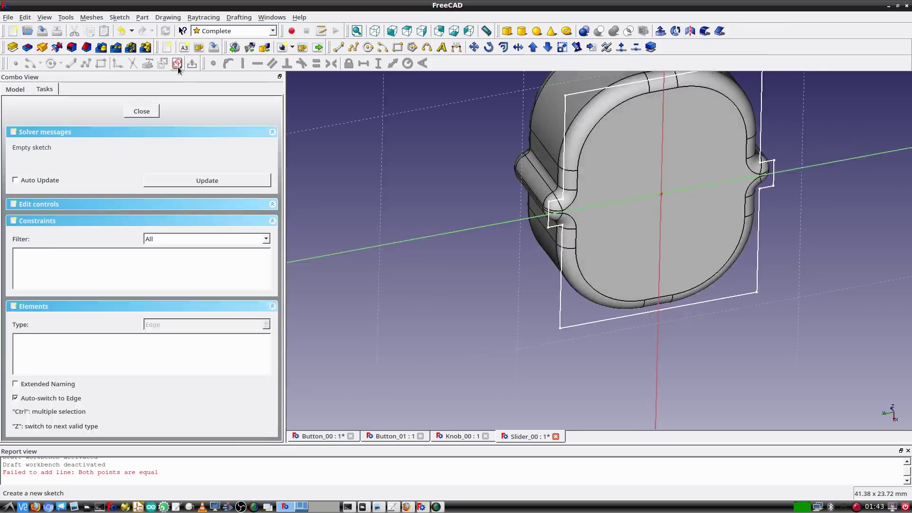
Draw two nested rectangles around the origin and make the opposite corners of each symmetric about the origin.
scroll(488, 222, up, 5)
click(488, 220)
key(s)
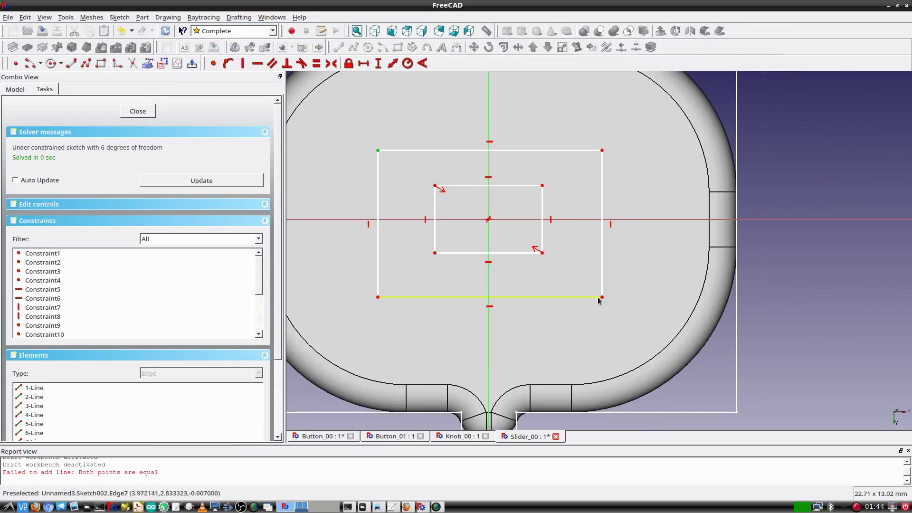
key(s)
scroll(444, 362, down, 2)
Set the outer rectangle's width to 10.5 mm and the inner rectangle's width to 9 mm.
click(363, 64)
text(10.5)
key(Return)
click(363, 64)
text(9)
key(Return)
Set the outer rectangle's height to 7 mm and the inner rectangle's height to 2 mm.
click(377, 285)
click(378, 63)
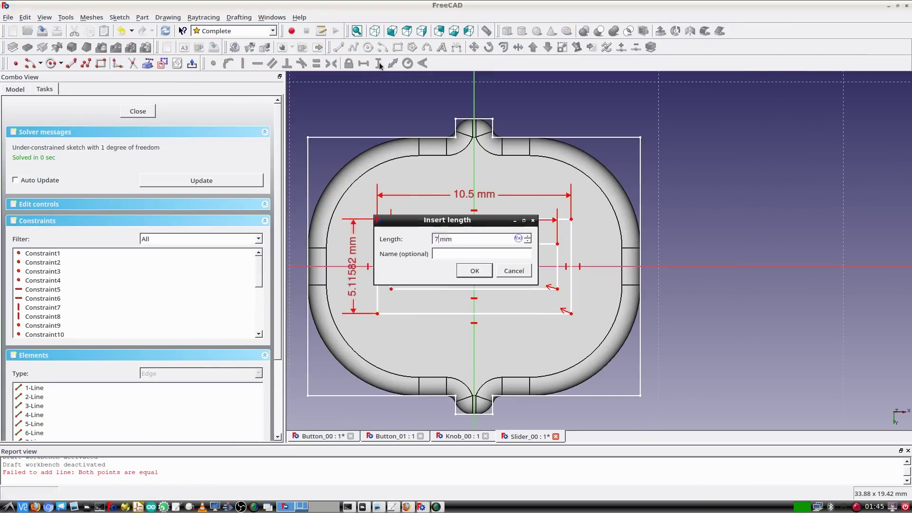
text(7)
key(Return)
click(391, 275)
click(378, 63)
Rename the base sketch as 'Base 7mm x 10.5mm outside, 2mm x 9mm inside' and pad it 7.5 mm.
text(Base 7mm x 10.5mm outside, 2mm x 9mm inside)
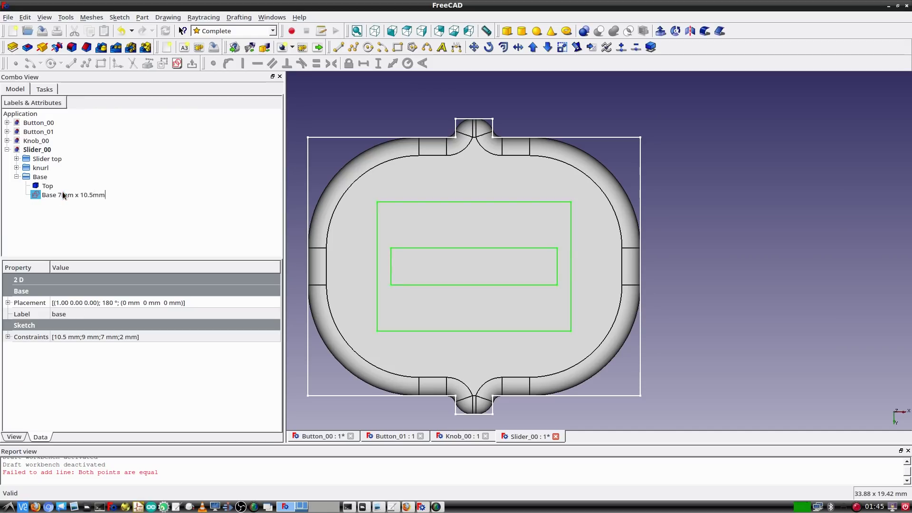
key(Return)
click(13, 47)
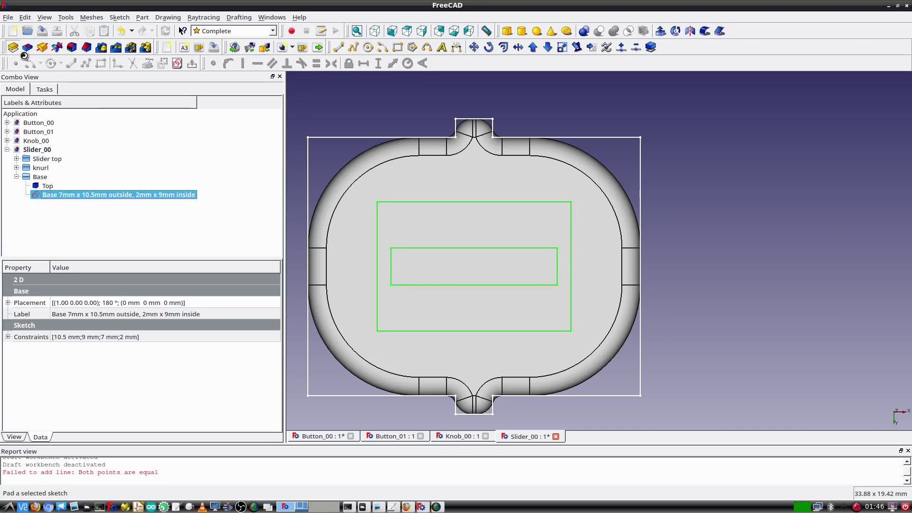
drag(182, 166, 127, 161)
text(7.5)
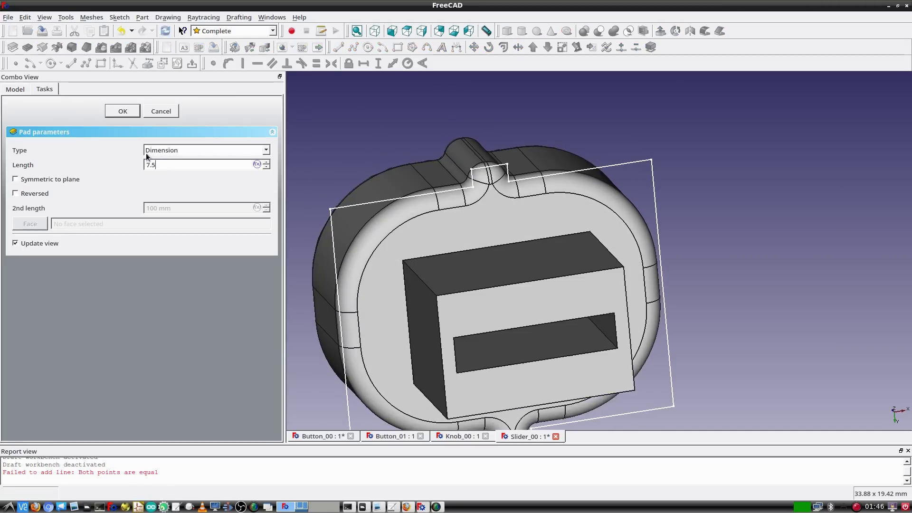
key(Return)
Rename the base pad as 'Base 7.5mm extended'.
click(55, 194)
key(F2)
text(Base 7.5mm extended)
key(Return)
Chamfer the four edges of the slot opening on the base block's end face by 0.5 mm.
click(714, 348)
middle_drag(714, 349, 513, 179)
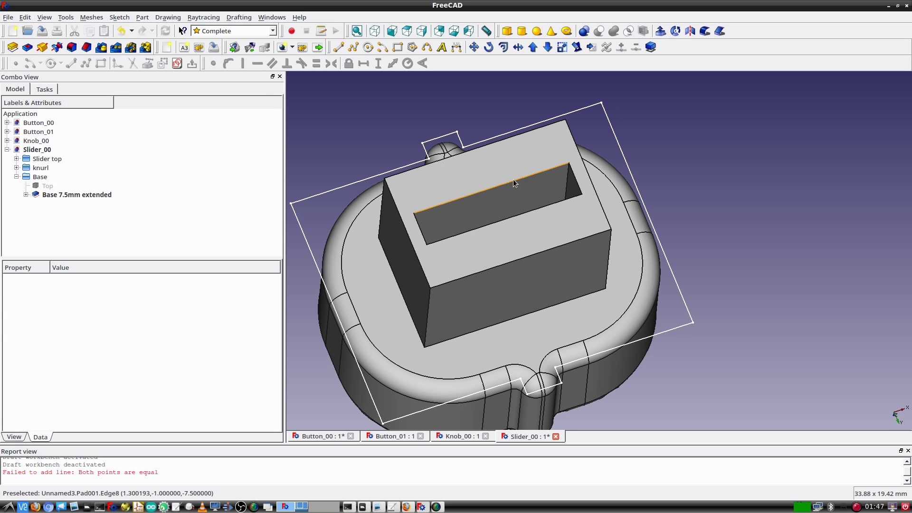
click(513, 180)
ctrl+click(576, 181)
ctrl+click(523, 212)
ctrl+click(421, 229)
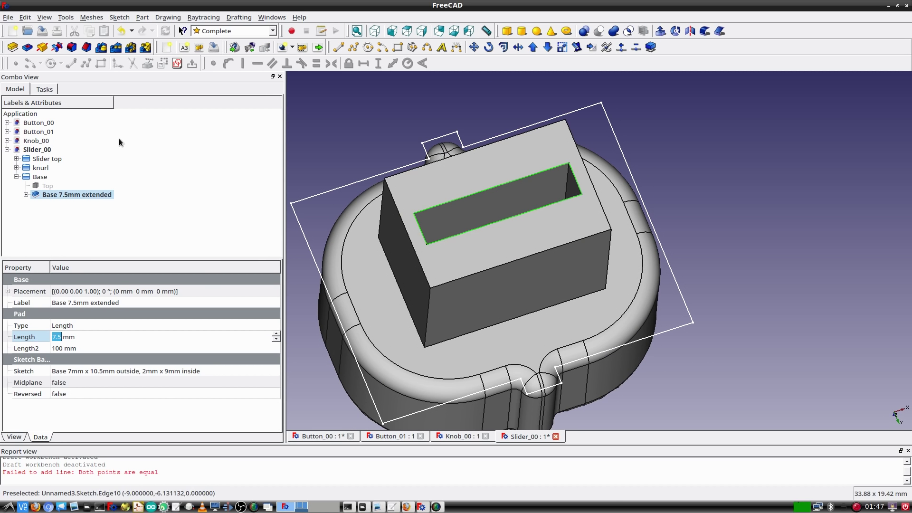
click(86, 47)
text(0.5)
key(Return)
Rename the chamfer as 'Chamfer inner edge 0.5mm' and save the document.
click(57, 205)
key(F2)
text(inner edge 0.5mm)
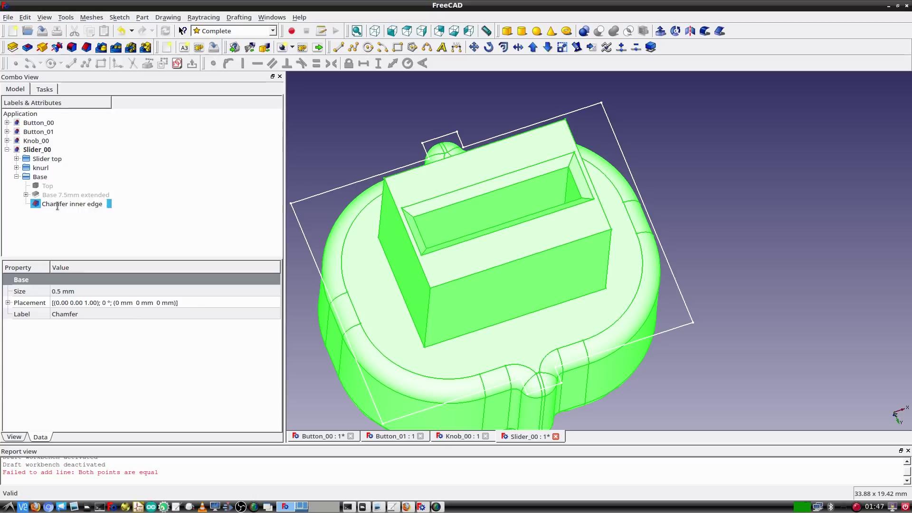
key(Return)
key(ctrl+s)
Switch the draw style to Wireframe.
click(44, 18)
mouse_move(74, 112)
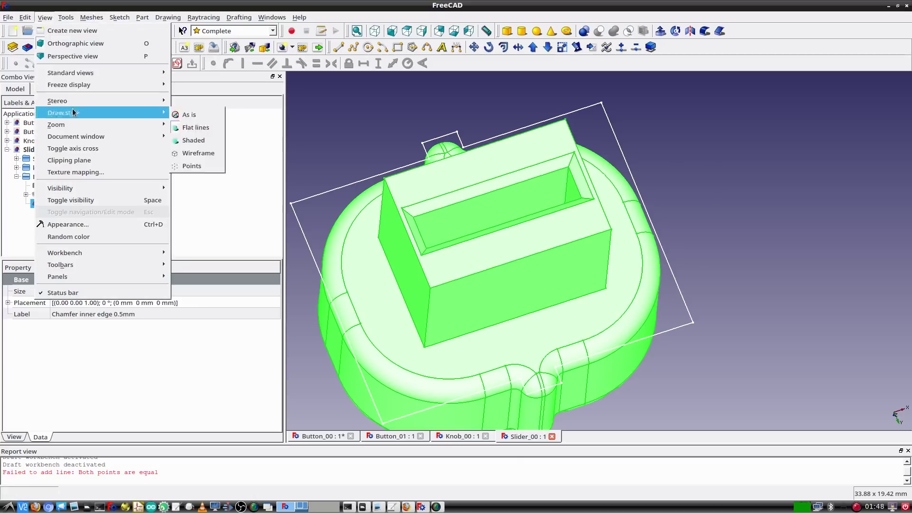
click(194, 153)
middle_drag(526, 250, 825, 276)
Fillet the base block's four outer corner edges with a 1 mm radius.
click(317, 255)
click(362, 292)
ctrl+click(450, 136)
ctrl+click(540, 142)
ctrl+click(444, 288)
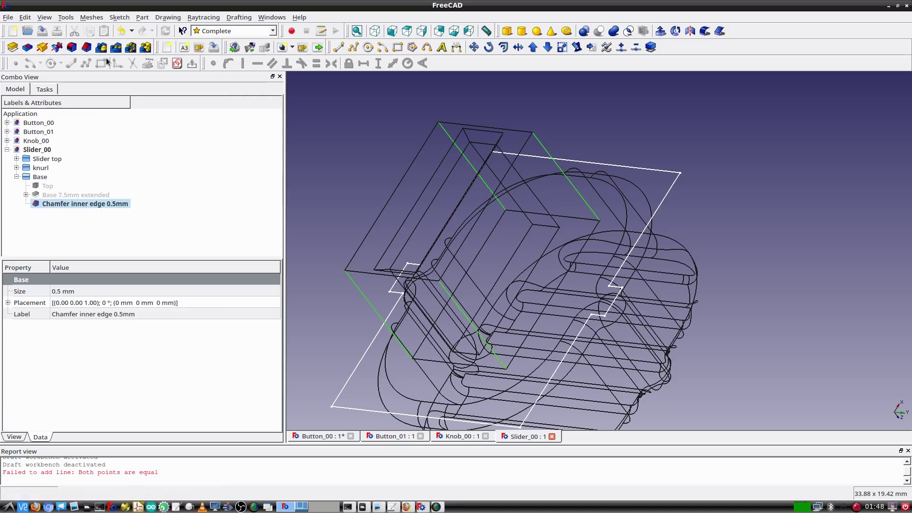
click(74, 47)
click(110, 108)
Switch the draw style to Shaded.
click(47, 17)
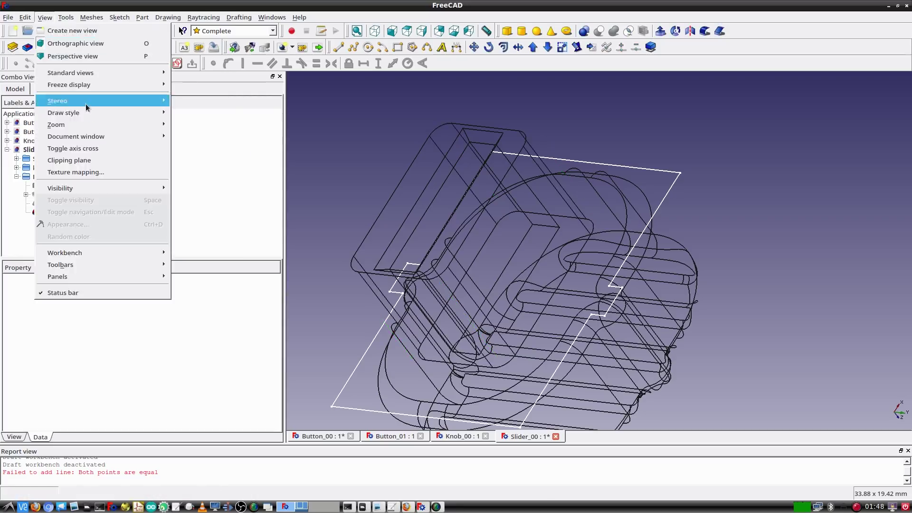
mouse_move(85, 113)
click(203, 140)
middle_drag(551, 247, 672, 292)
Fillet the underside face around the base block with a 1 mm radius and name the feature 'Fillet joint 1mm'.
click(672, 292)
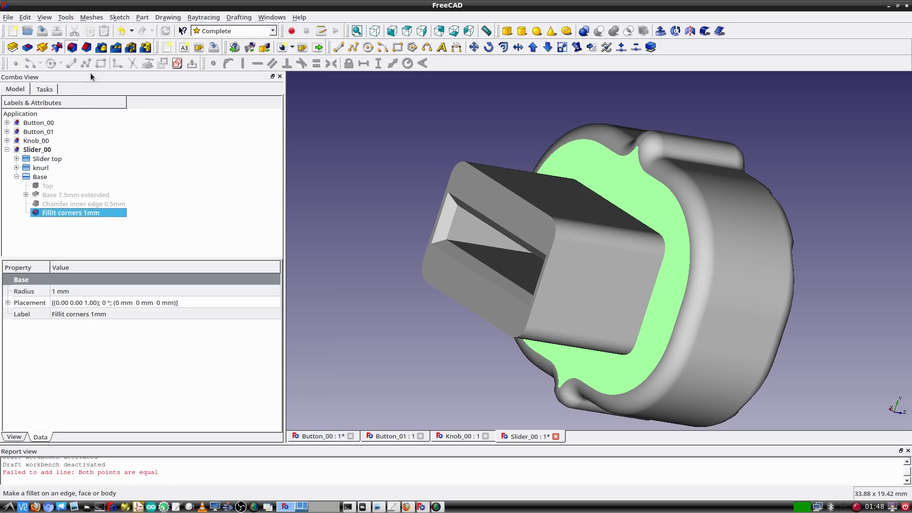
click(72, 47)
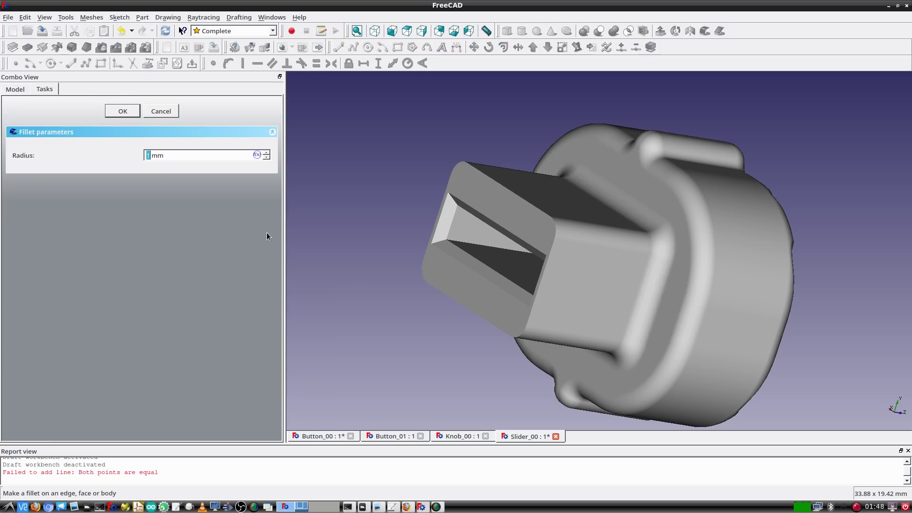
click(125, 112)
click(69, 221)
click(399, 185)
middle_drag(399, 185, 769, 281)
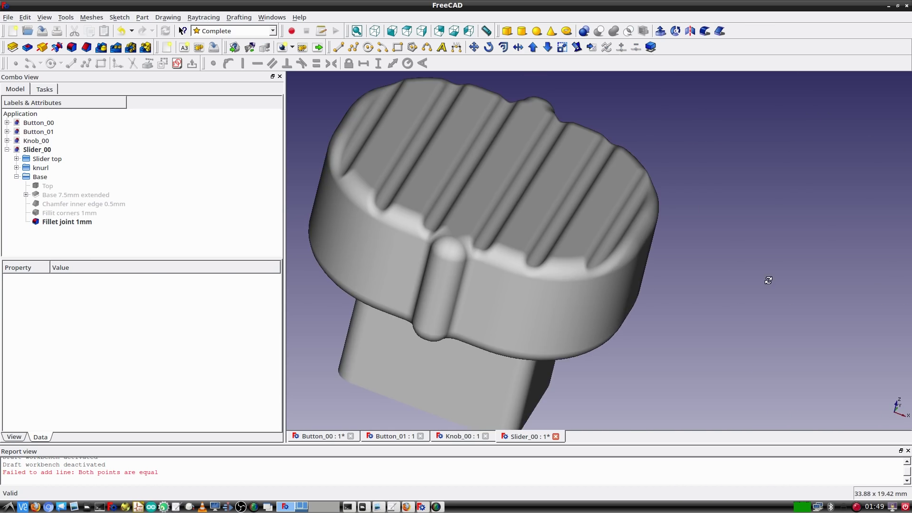